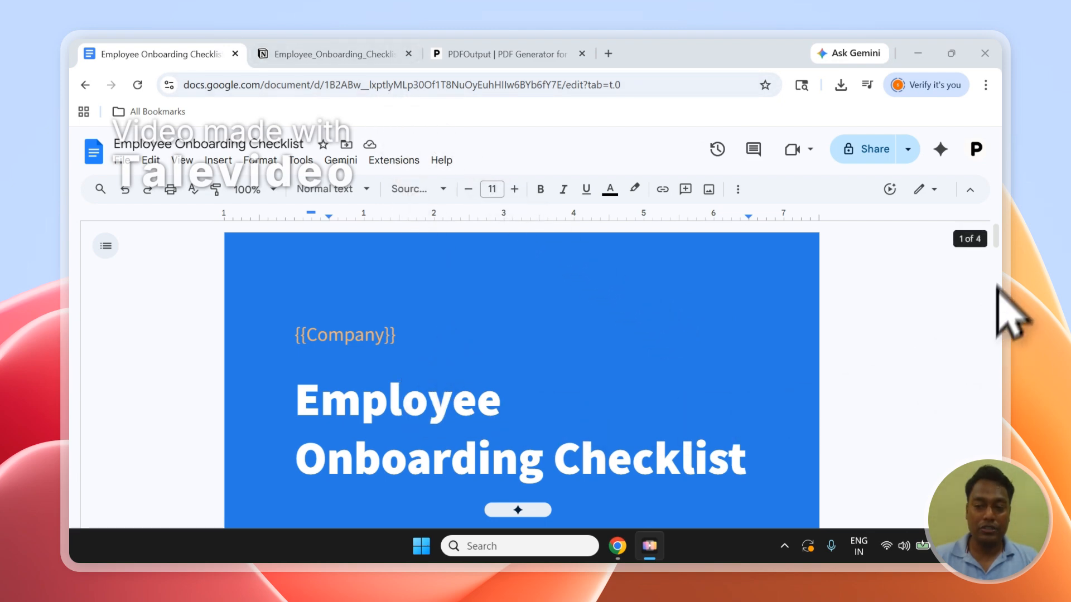
Look over the Employee Onboarding Checklist template and switch to the Employee_Onboarding_Checklist database in Notion.
{"action": "scroll", "coordinate": [997, 251], "scroll_direction": "down", "scroll_amount": 3}
{"action": "left_click_drag", "start_coordinate": [998, 251], "coordinate": [943, 246]}
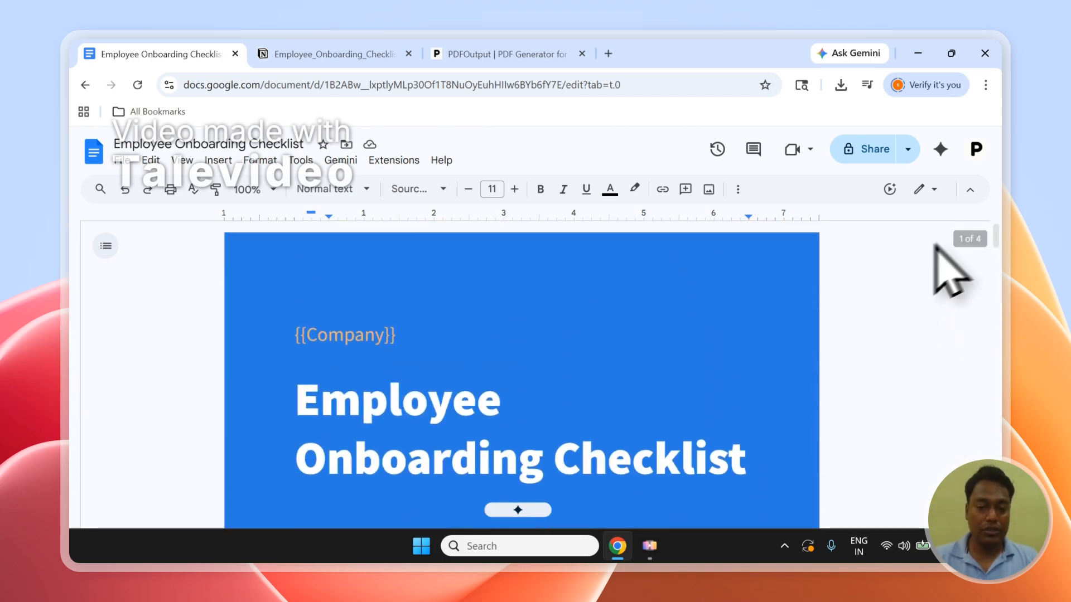
{"action": "left_click", "coordinate": [284, 54]}
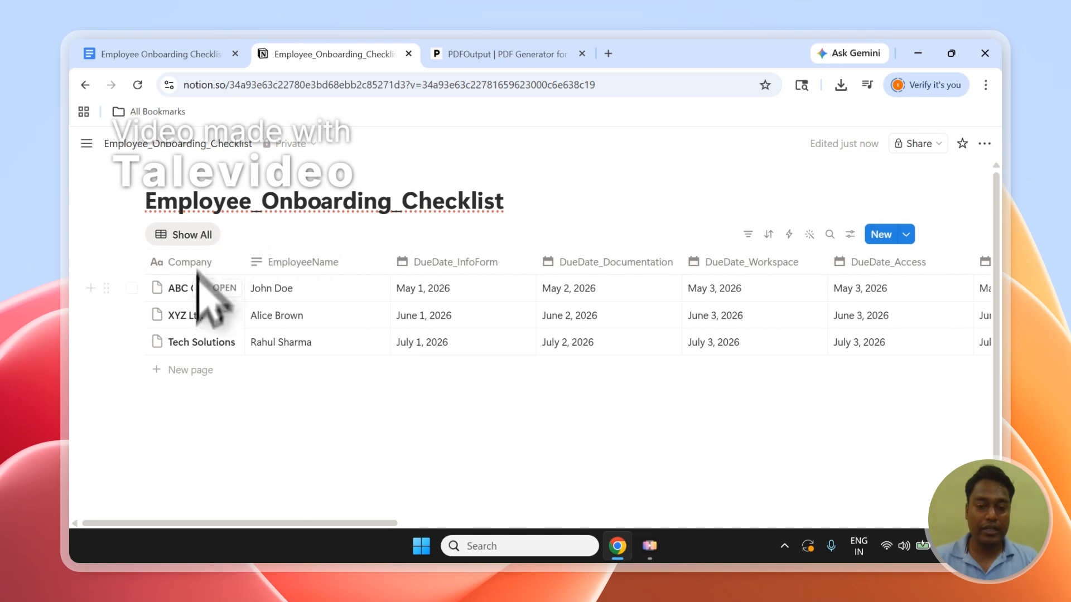
Examine the ABC Corp, XYZ Ltd and Tech Solutions records by selecting their rows and clearing the selection.
{"action": "left_click", "coordinate": [131, 288]}
{"action": "left_click", "coordinate": [131, 316]}
{"action": "left_click", "coordinate": [133, 342]}
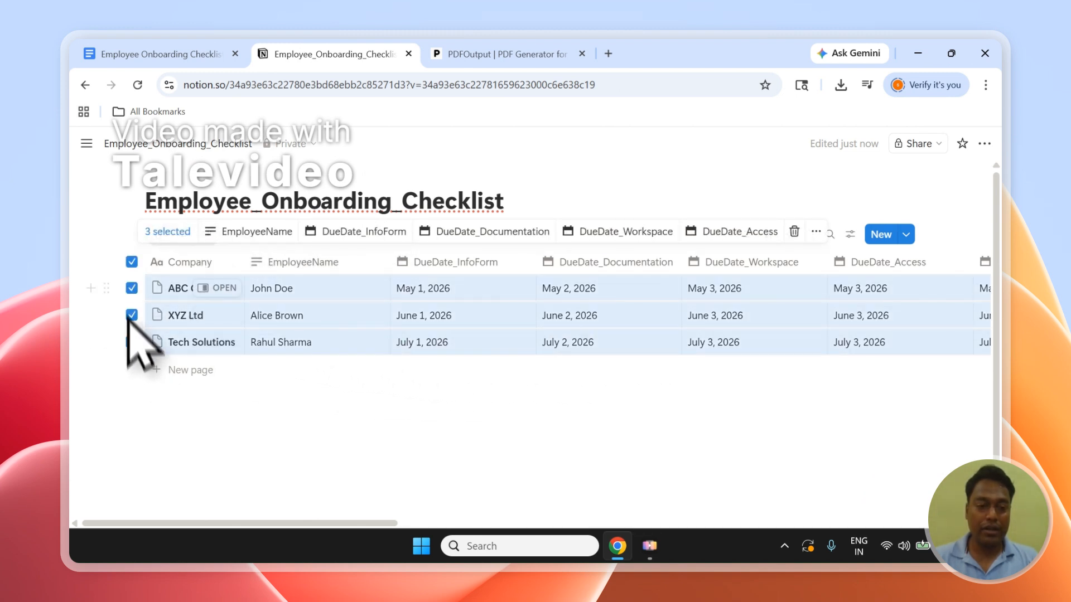
{"action": "key", "text": "Escape"}
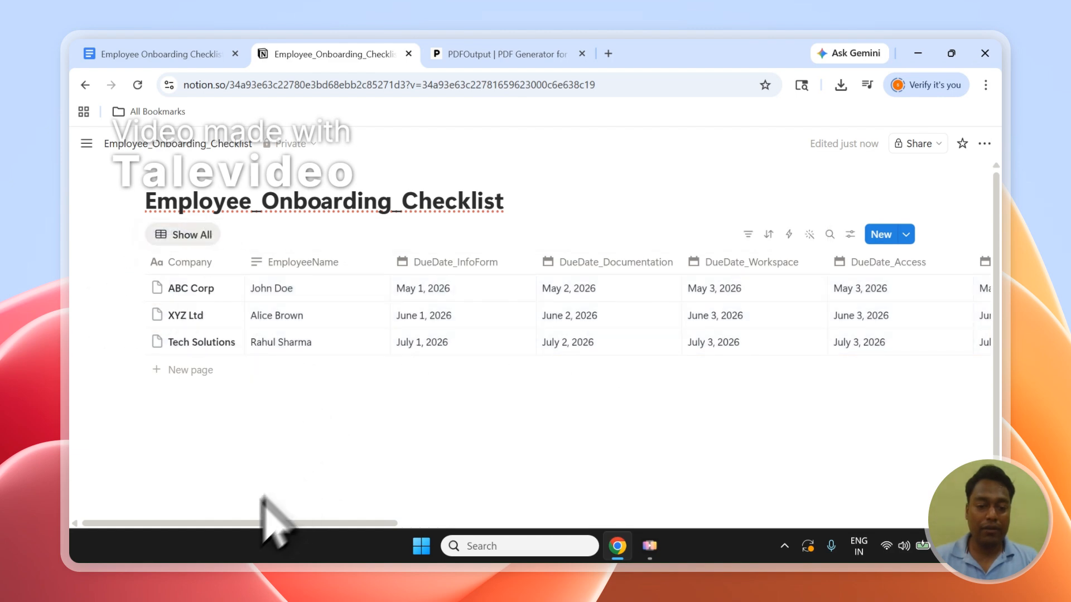
{"action": "left_click_drag", "start_coordinate": [262, 496], "coordinate": [813, 456]}
{"action": "left_click_drag", "start_coordinate": [884, 474], "coordinate": [183, 412]}
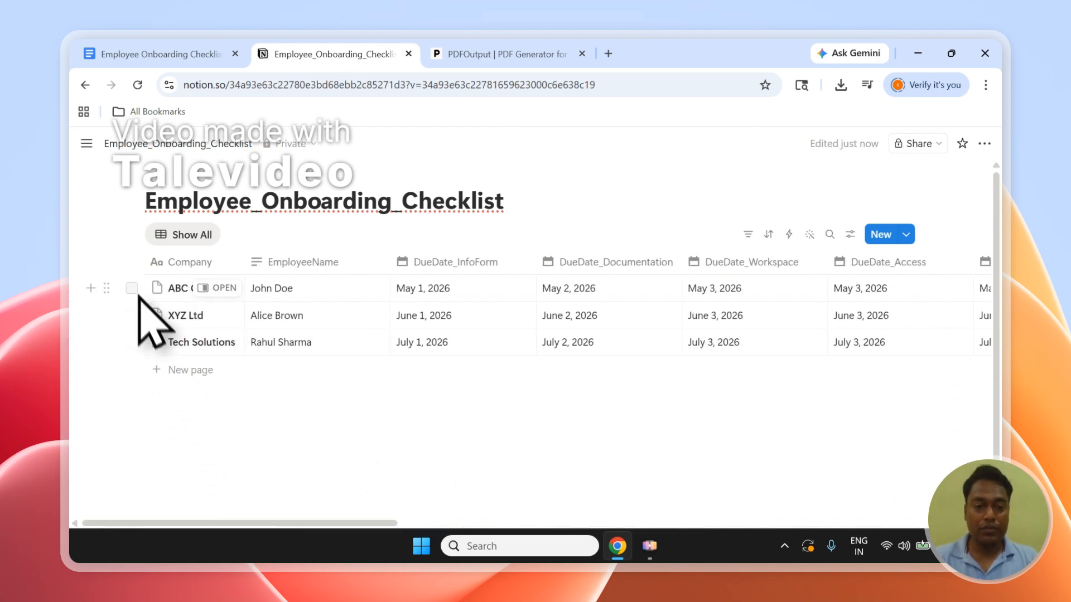
{"action": "left_click", "coordinate": [131, 288]}
{"action": "left_click", "coordinate": [131, 315]}
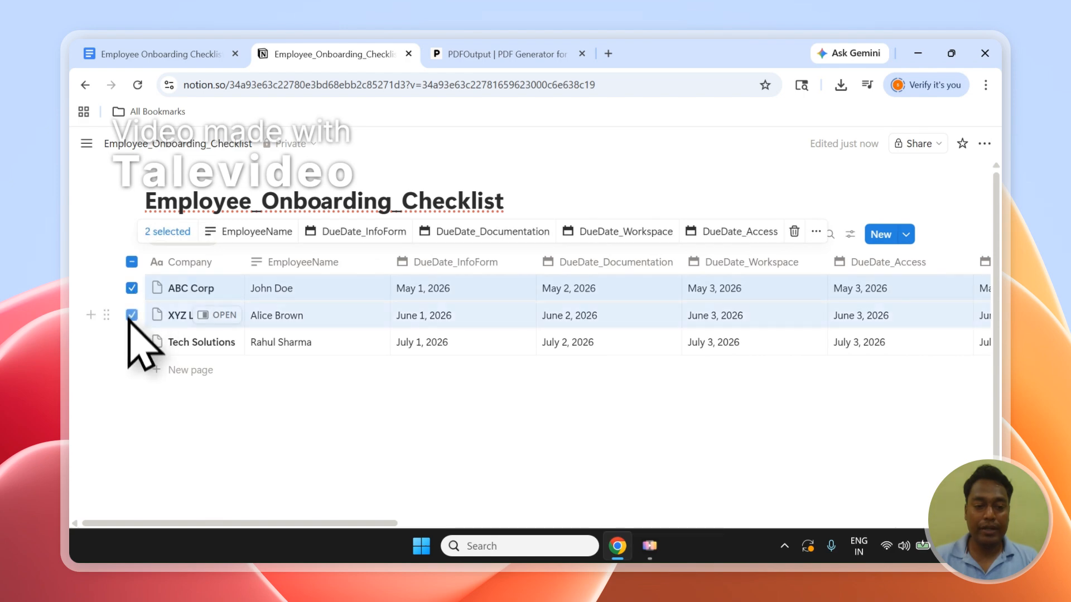
{"action": "left_click", "coordinate": [131, 342]}
{"action": "left_click", "coordinate": [167, 429]}
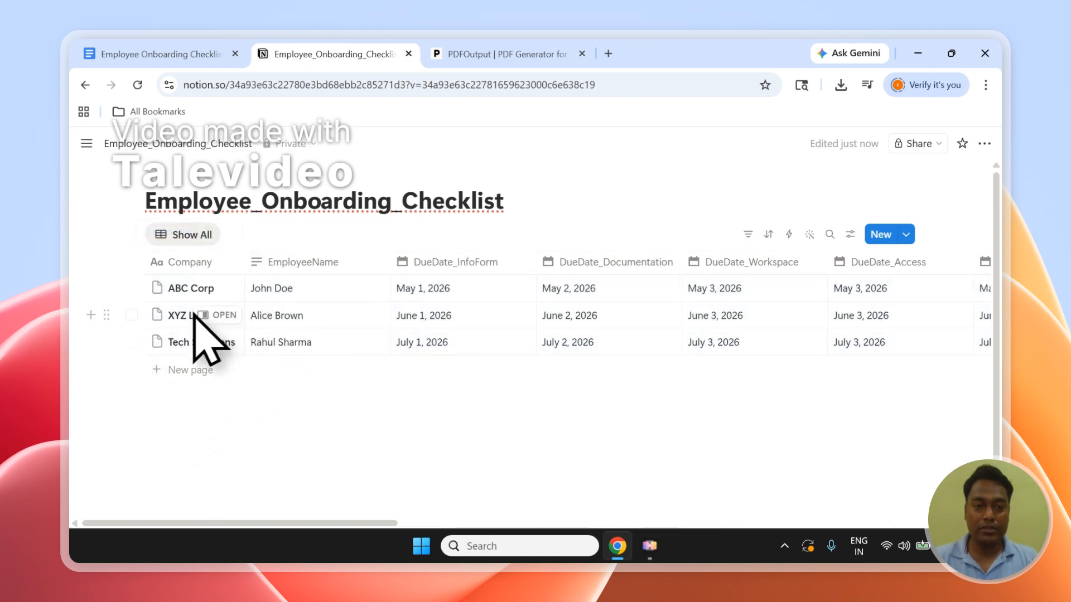
Review the {{Company}} placeholder in the Google Docs template and the workflow overview on the PDFOutput home page.
{"action": "left_click", "coordinate": [161, 51]}
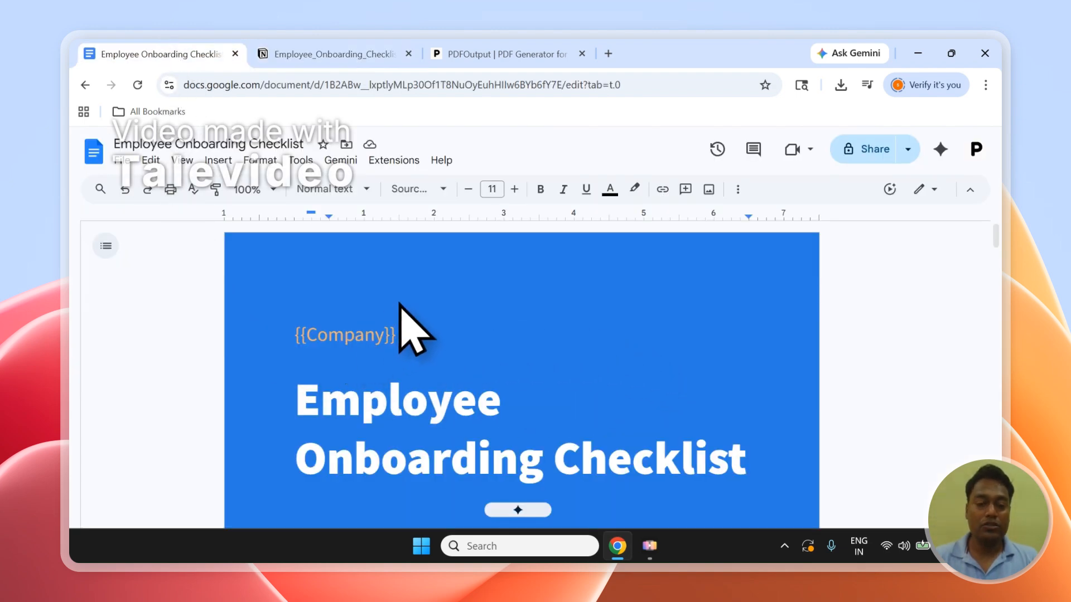
{"action": "left_click", "coordinate": [502, 54]}
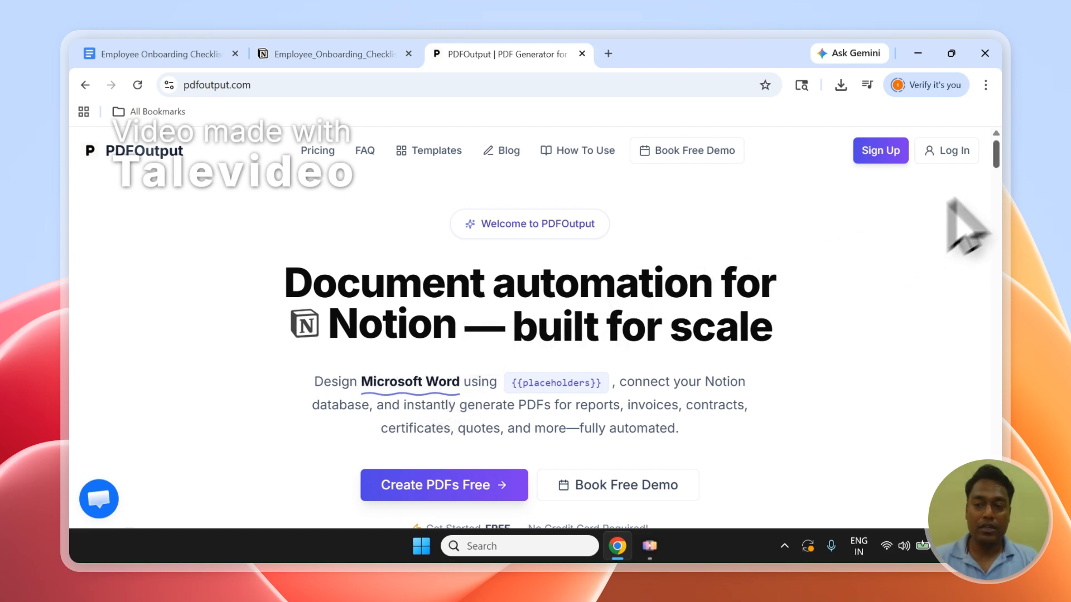
{"action": "scroll", "coordinate": [999, 192], "scroll_direction": "down", "scroll_amount": 5}
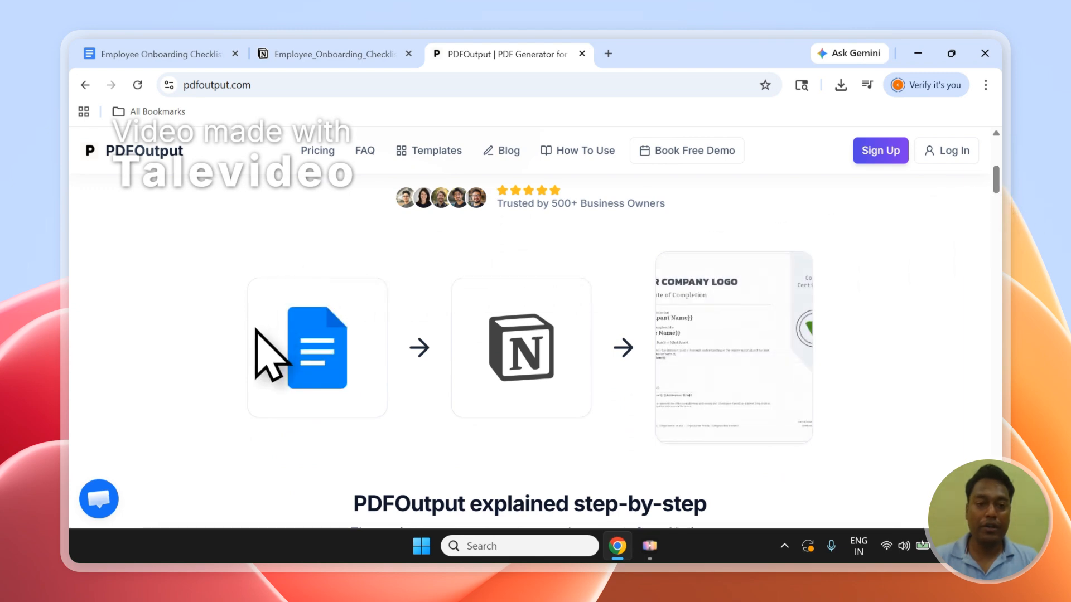
{"action": "left_click", "coordinate": [184, 53]}
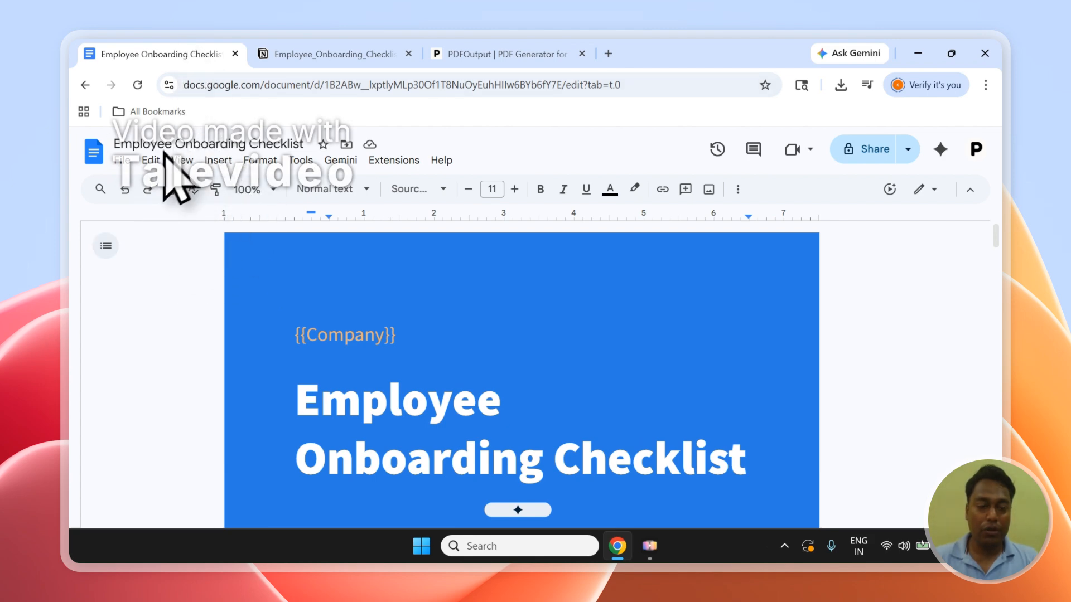
Search the PDFOutput Google Doc template gallery for "emplo" and look through the matching templates.
{"action": "left_click", "coordinate": [440, 53]}
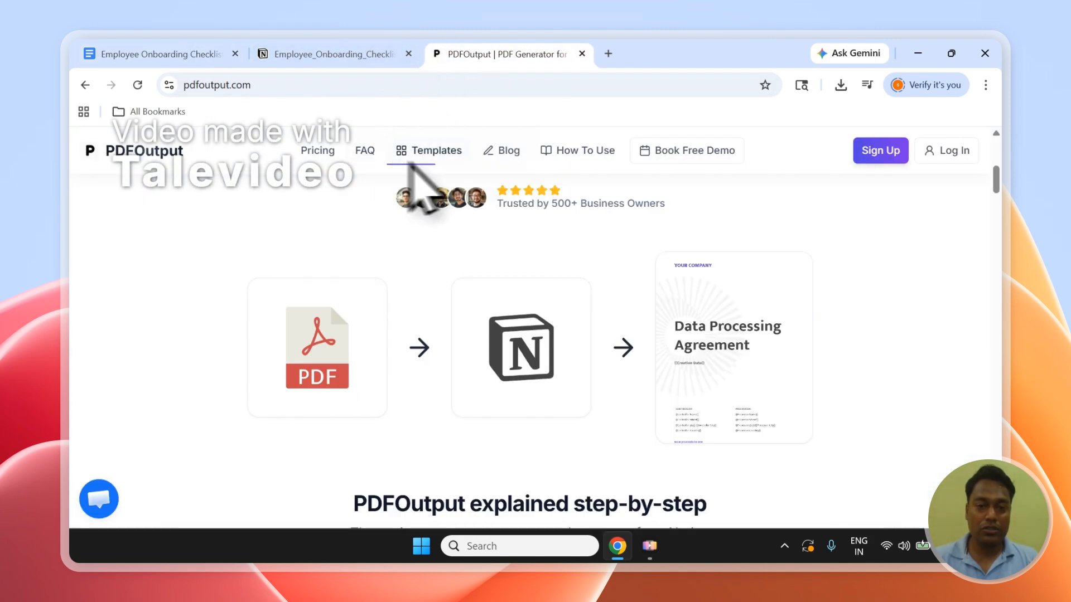
{"action": "left_click", "coordinate": [436, 153]}
{"action": "scroll", "coordinate": [996, 212], "scroll_direction": "up", "scroll_amount": 4}
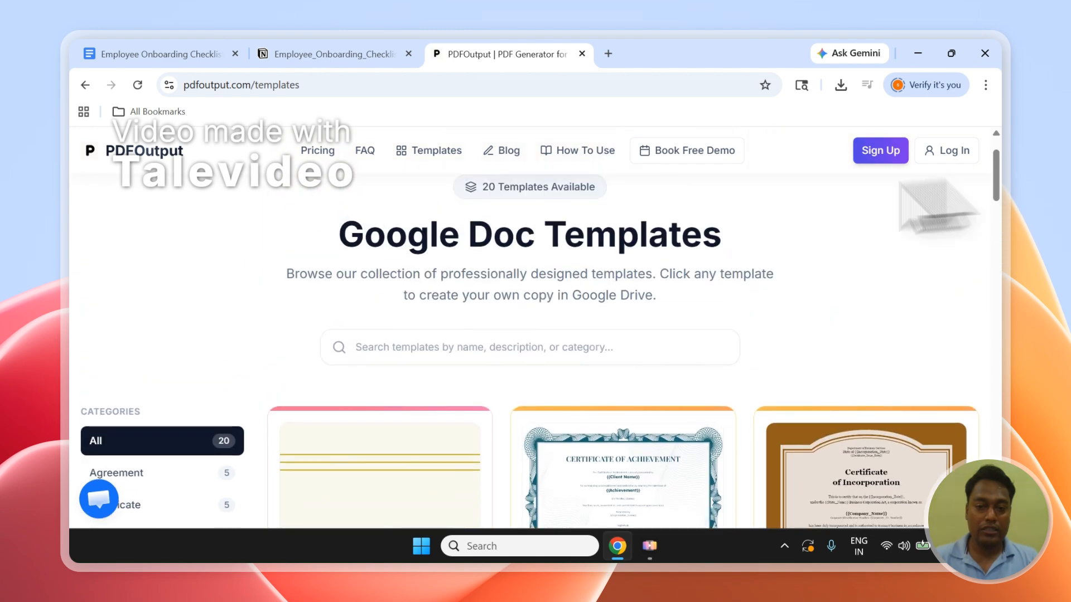
{"action": "left_click", "coordinate": [396, 347]}
{"action": "type", "text": "emplo"}
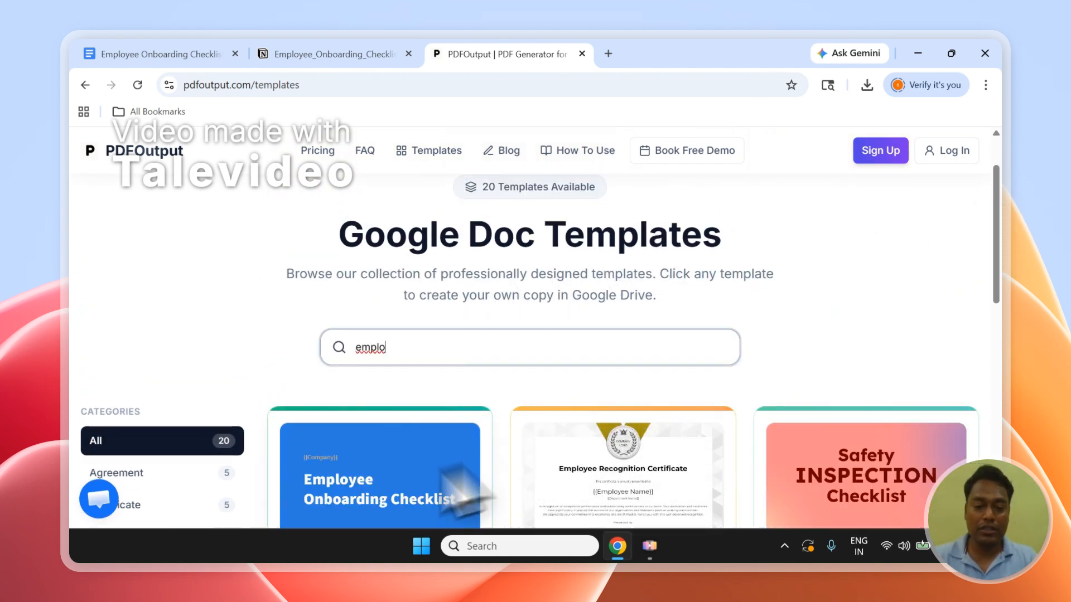
{"action": "scroll", "coordinate": [998, 263], "scroll_direction": "down", "scroll_amount": 3}
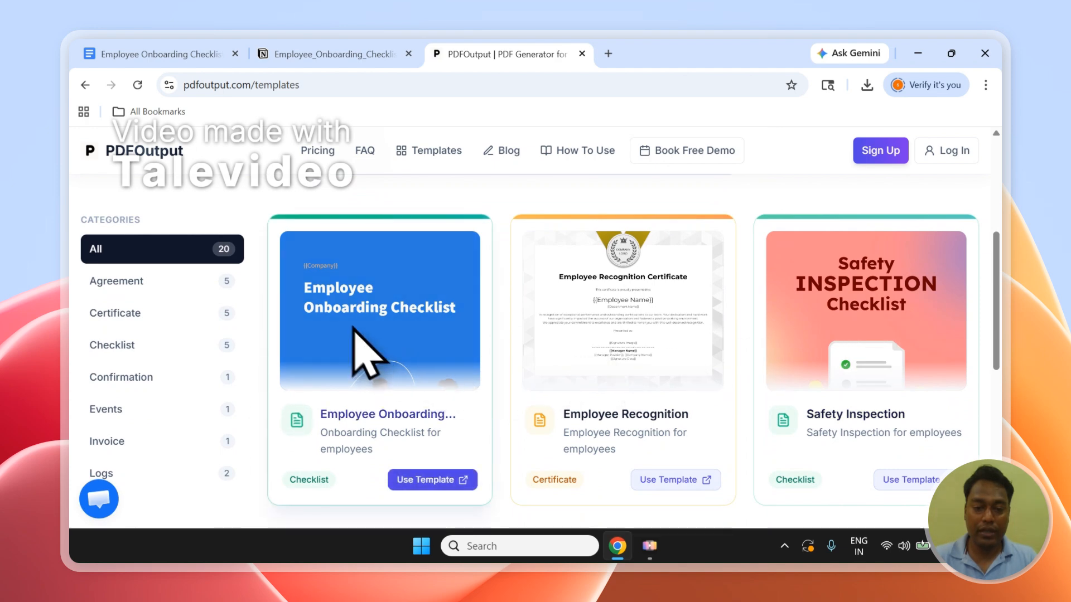
View the Google Docs copy page of the Employee Onboarding Checklist template and close it again.
{"action": "left_click", "coordinate": [428, 481]}
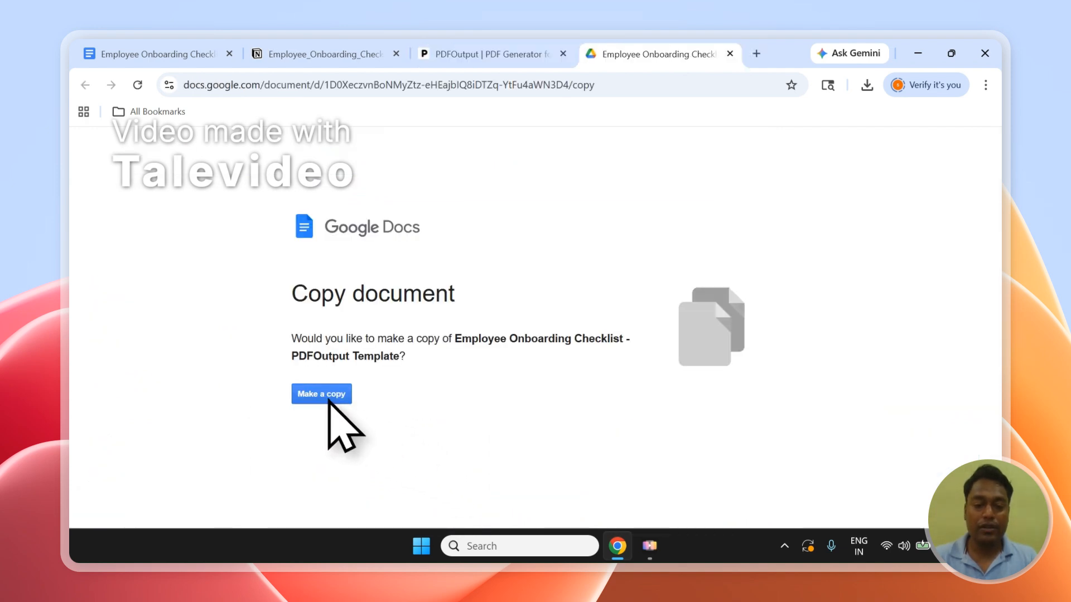
{"action": "left_click", "coordinate": [329, 400]}
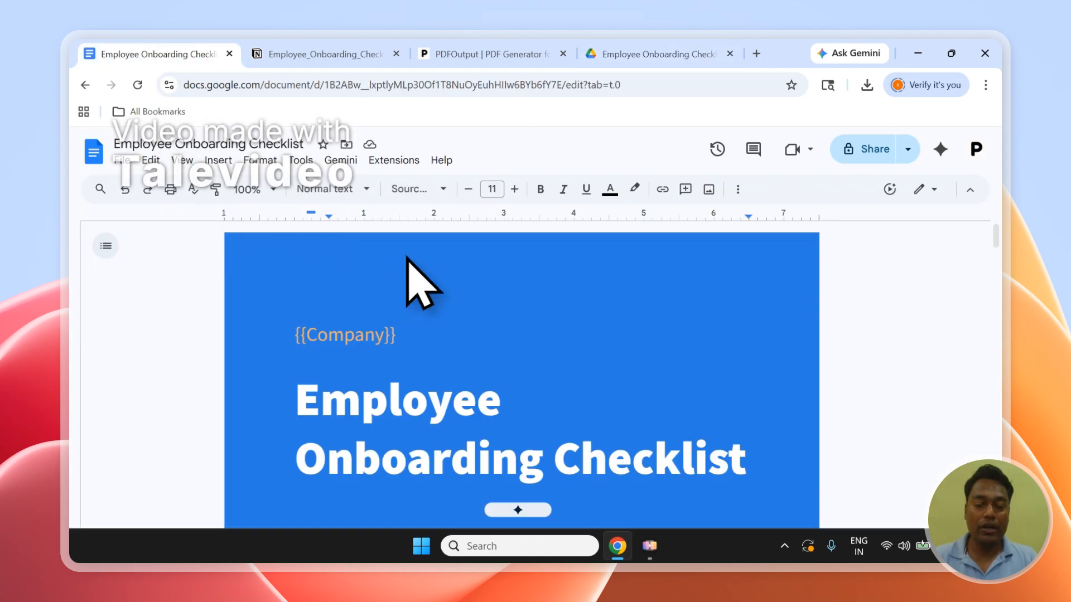
{"action": "left_click", "coordinate": [629, 51]}
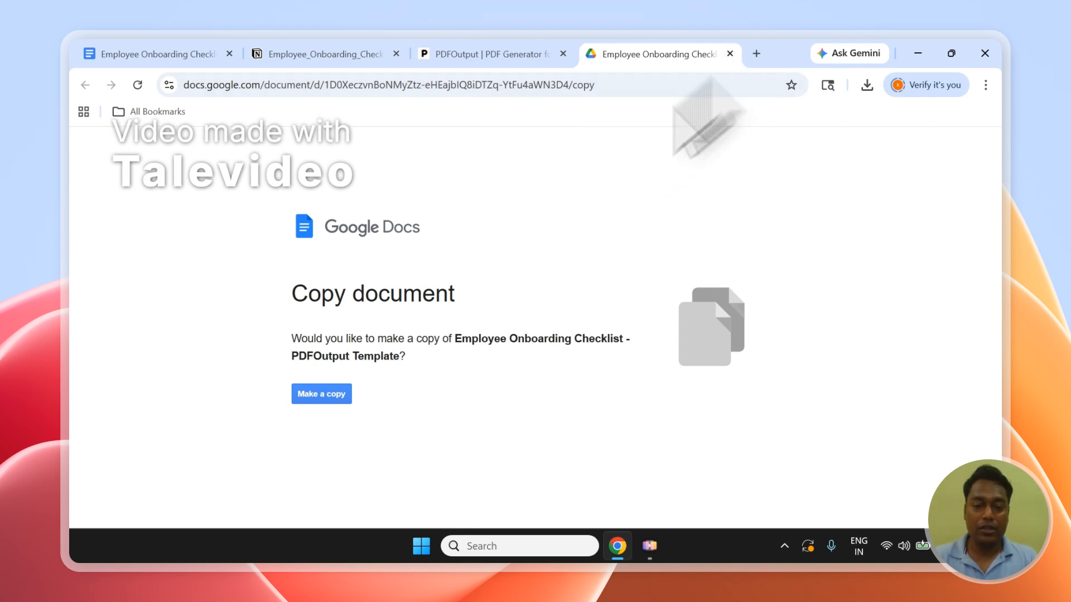
{"action": "left_click", "coordinate": [729, 53]}
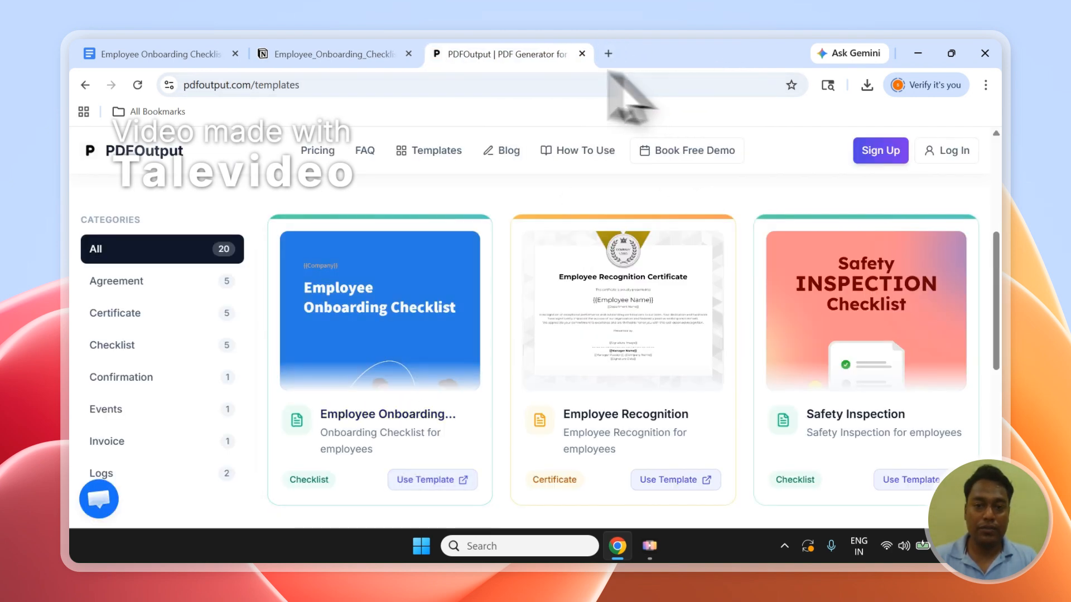
Sign in to PDFOutput with the Google account and grant it the requested access.
{"action": "left_click", "coordinate": [173, 159]}
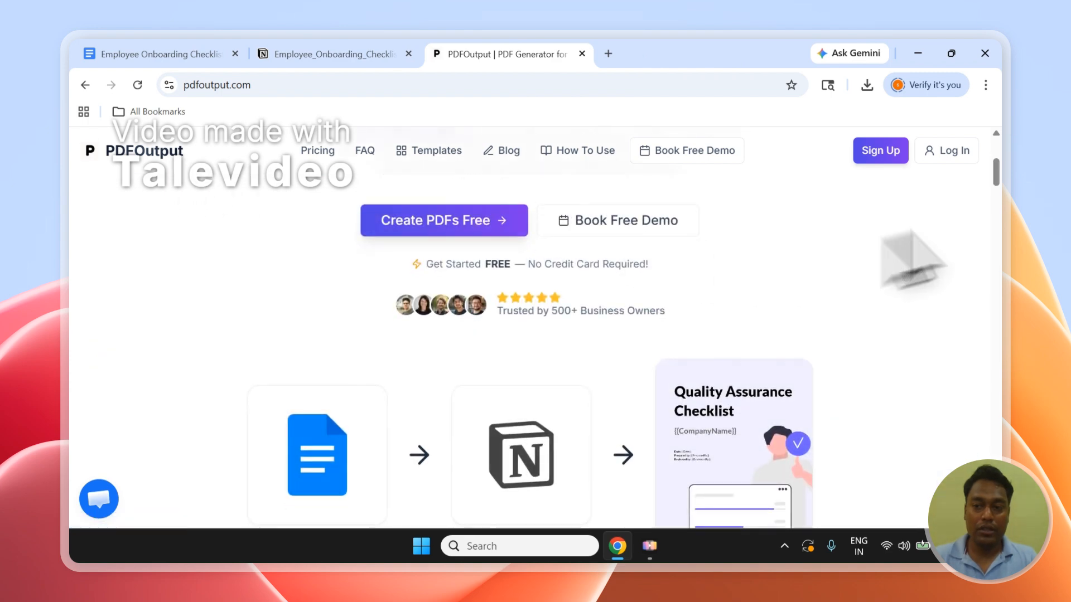
{"action": "left_click", "coordinate": [963, 157]}
{"action": "scroll", "coordinate": [961, 177], "scroll_direction": "up", "scroll_amount": 5}
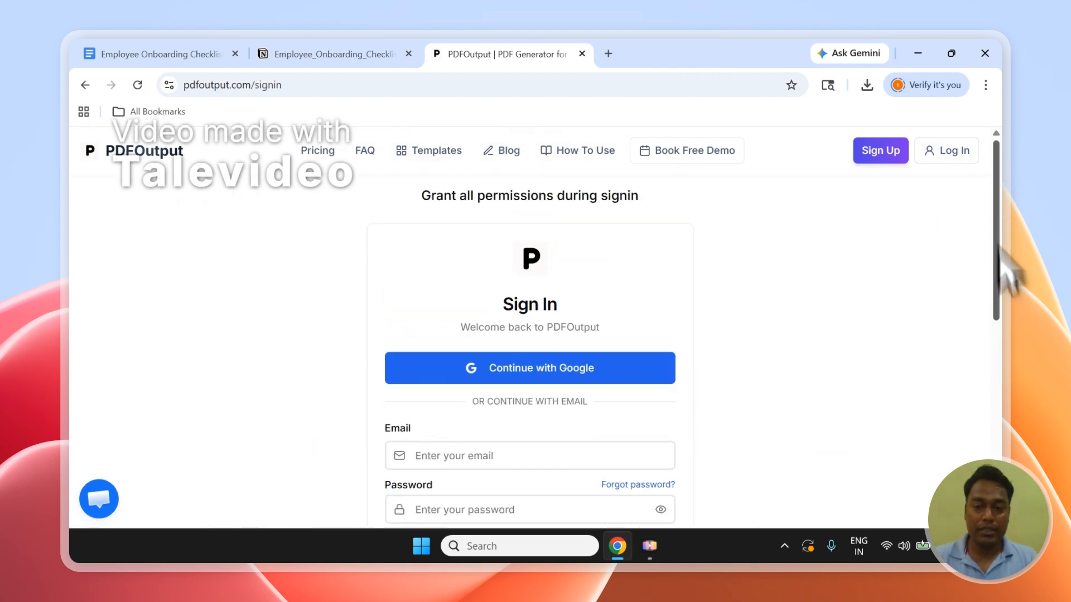
{"action": "left_click", "coordinate": [567, 368]}
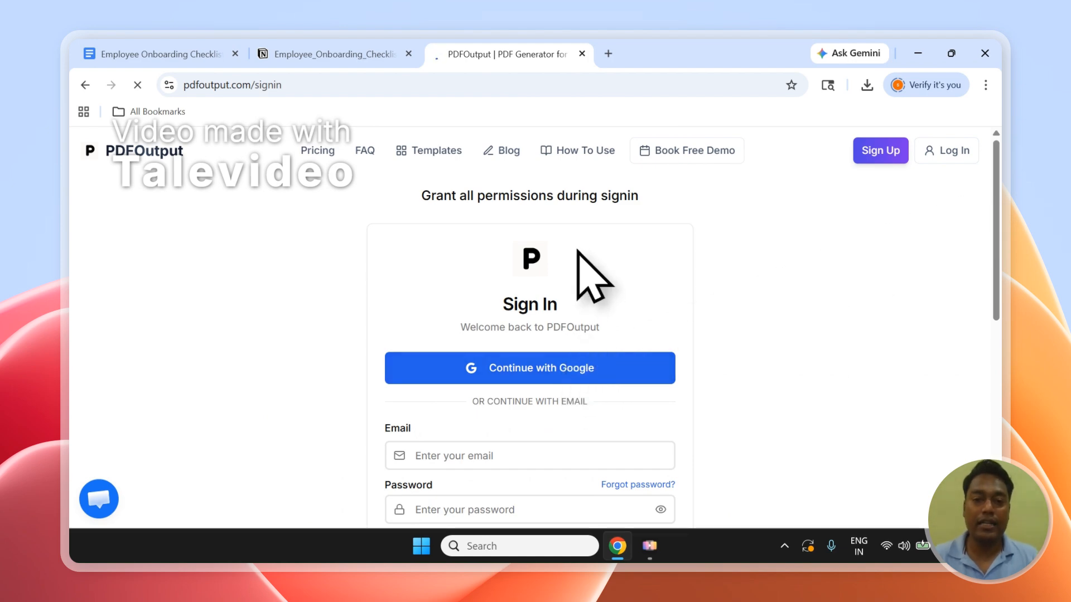
{"action": "left_click", "coordinate": [613, 363]}
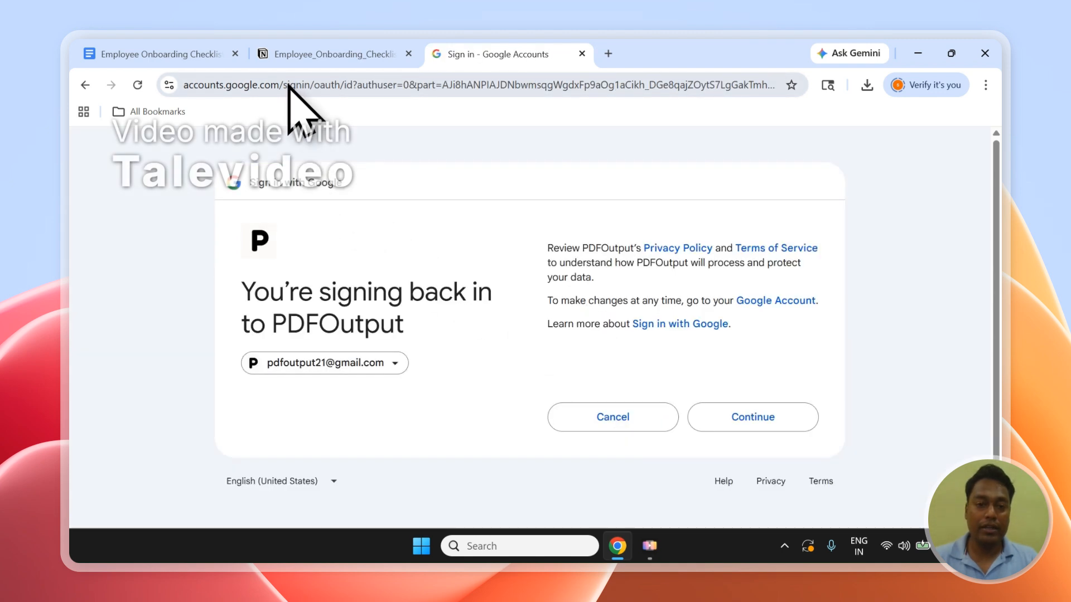
{"action": "left_click", "coordinate": [742, 416]}
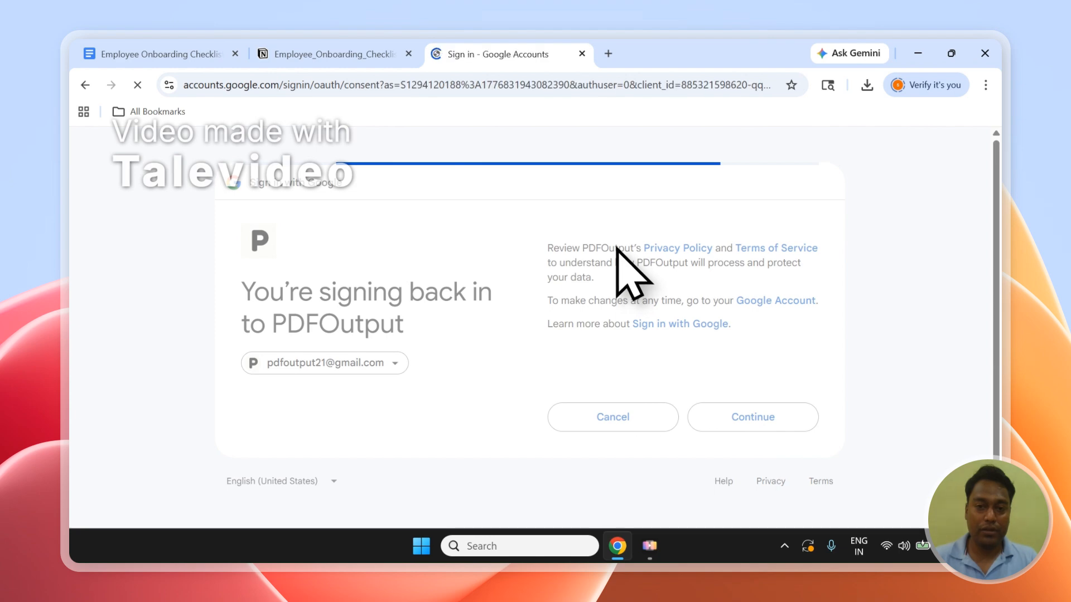
{"action": "left_click", "coordinate": [781, 510]}
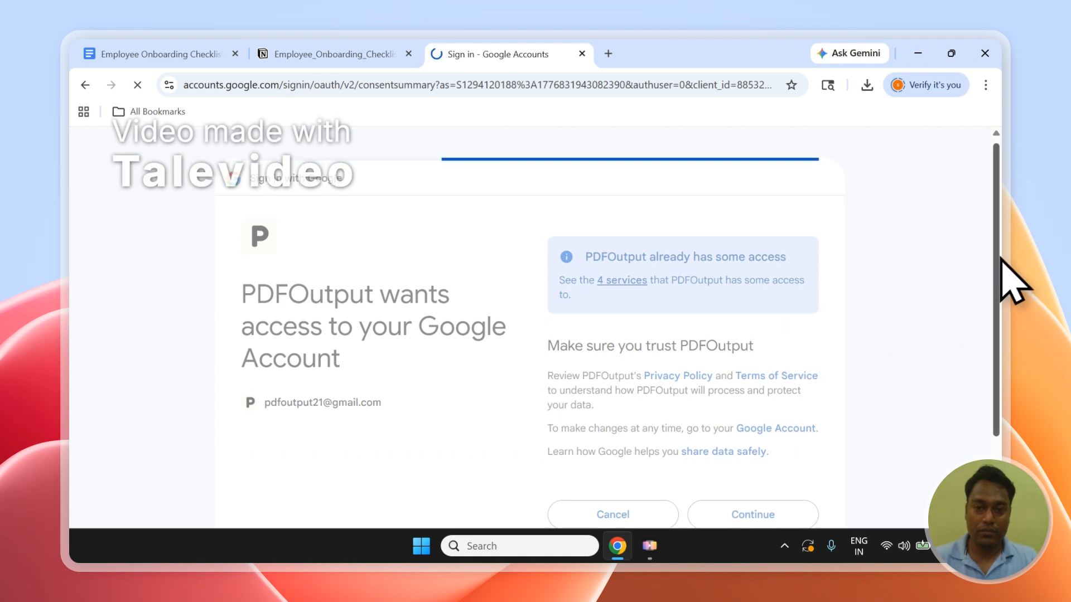
{"action": "left_click_drag", "start_coordinate": [997, 262], "coordinate": [997, 326]}
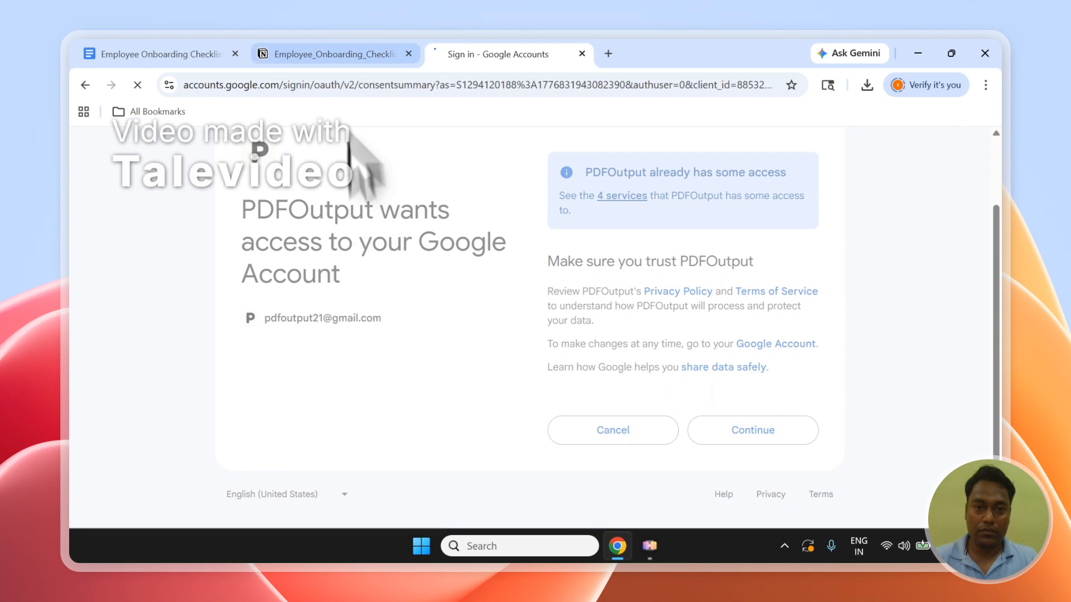
Check the Notion database once more and delete the Conference Agenda automation from the PDFOutput dashboard.
{"action": "left_click", "coordinate": [332, 47]}
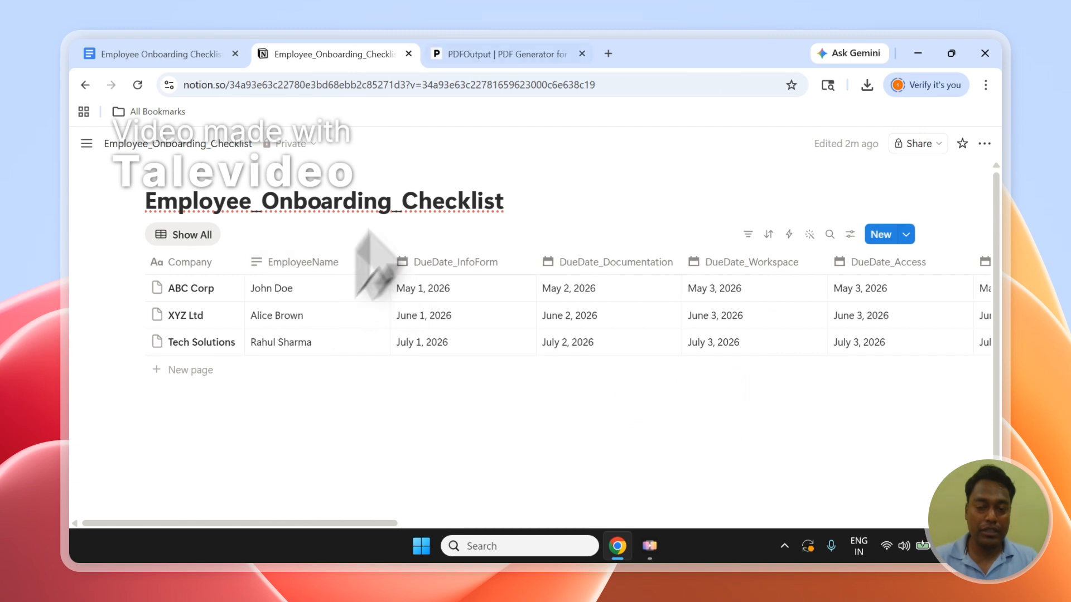
{"action": "left_click", "coordinate": [509, 51]}
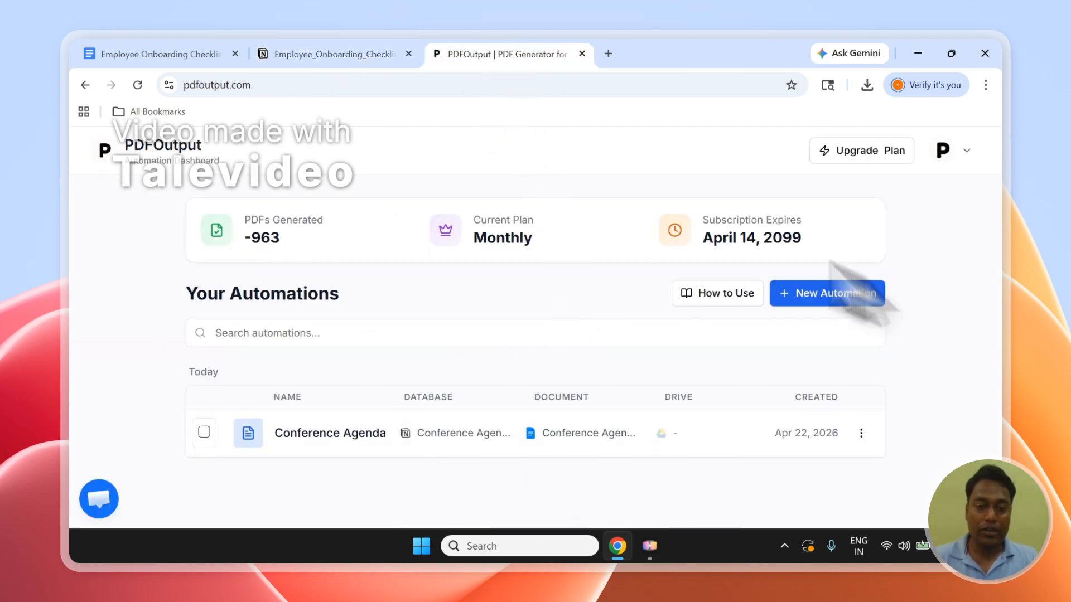
{"action": "left_click", "coordinate": [203, 433]}
{"action": "left_click", "coordinate": [840, 385]}
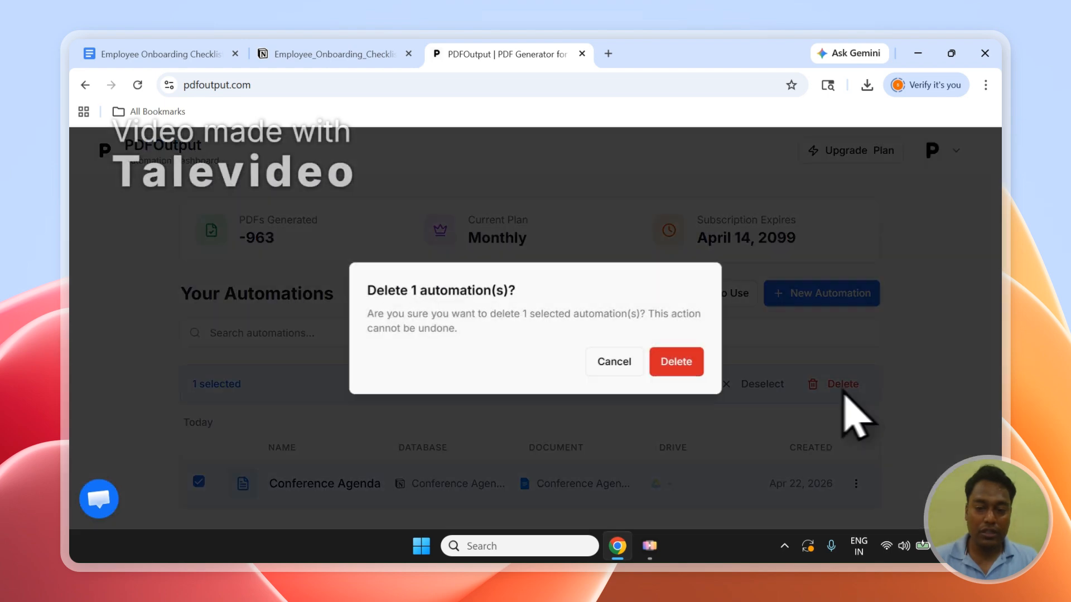
{"action": "left_click", "coordinate": [677, 361]}
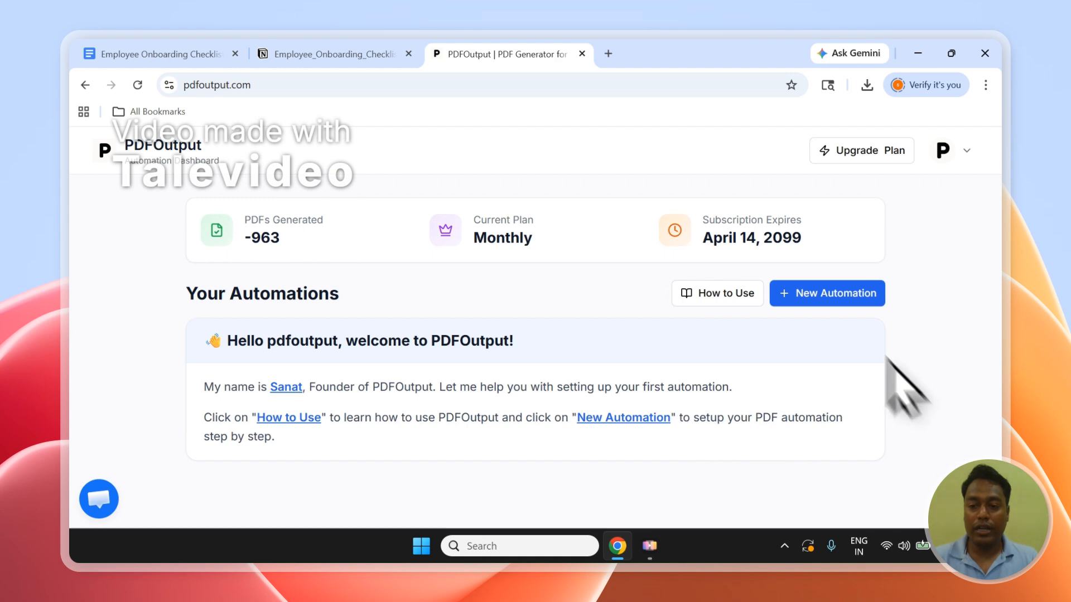
Create a new automation named Employee Onboarding.
{"action": "left_click", "coordinate": [842, 296]}
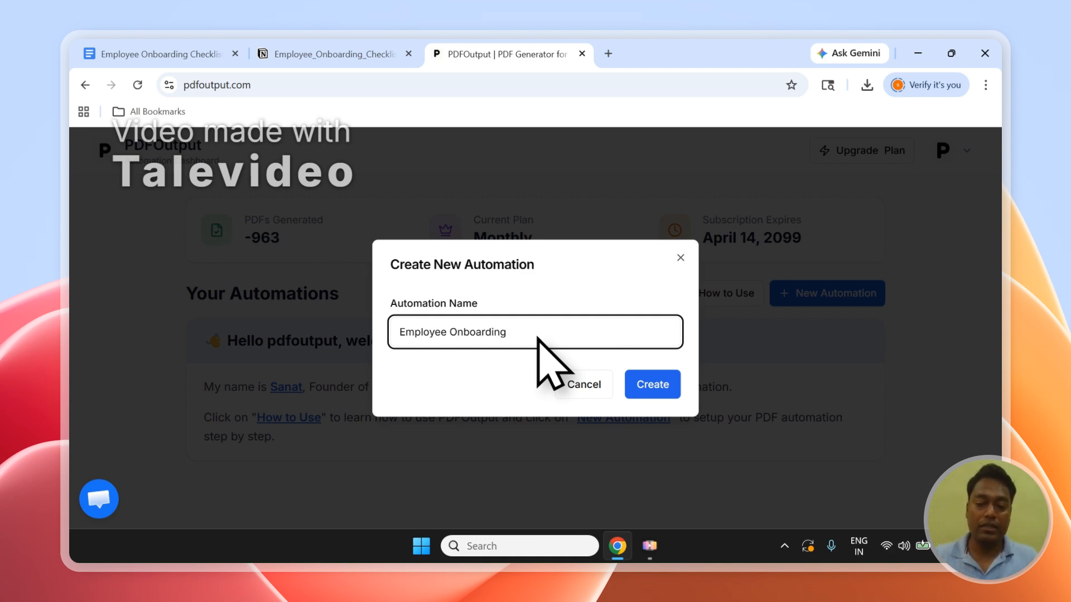
{"action": "left_click", "coordinate": [653, 385]}
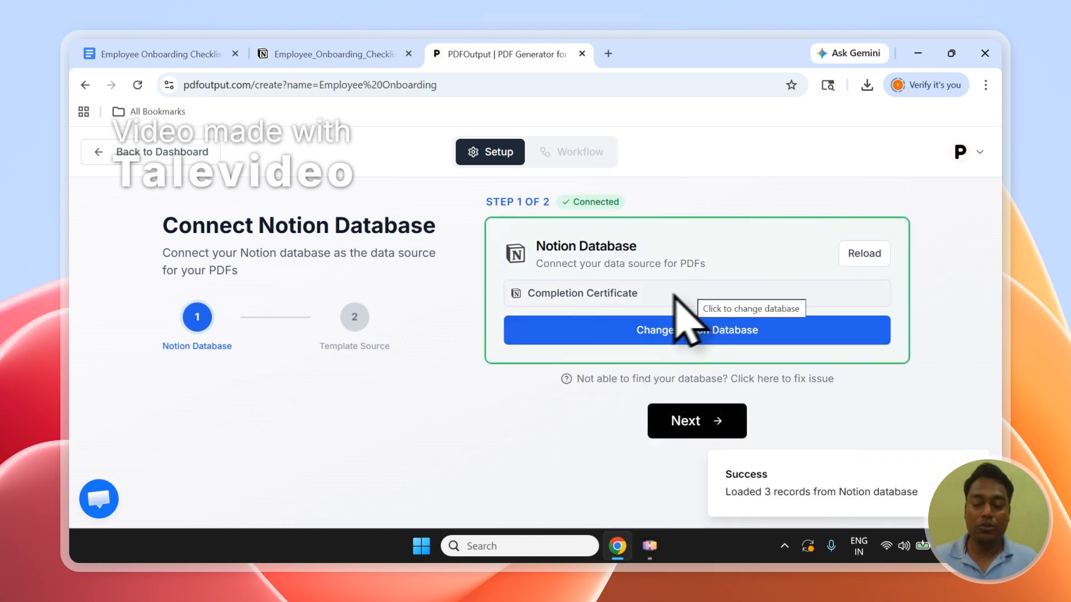
Start adding a new Notion database as the automation's data source.
{"action": "left_click", "coordinate": [564, 318]}
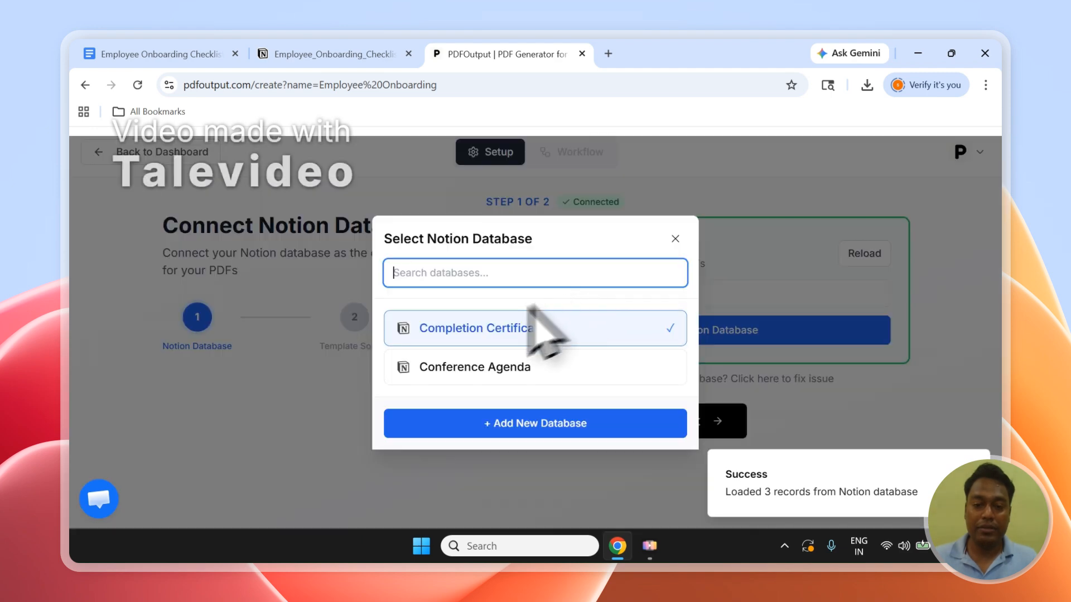
{"action": "left_click", "coordinate": [677, 238]}
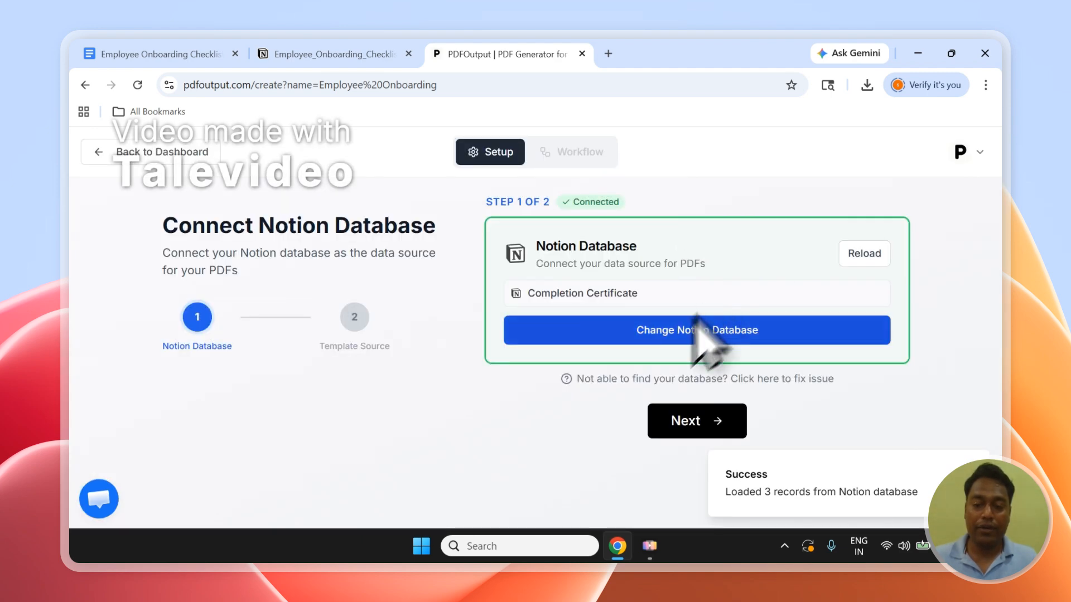
{"action": "left_click", "coordinate": [653, 331]}
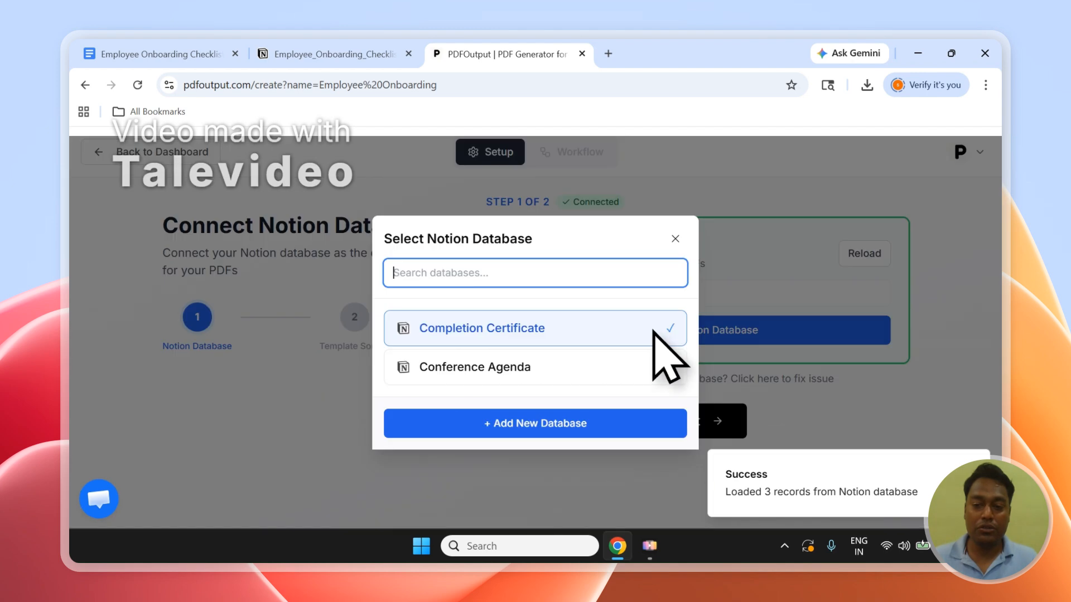
{"action": "left_click", "coordinate": [403, 430]}
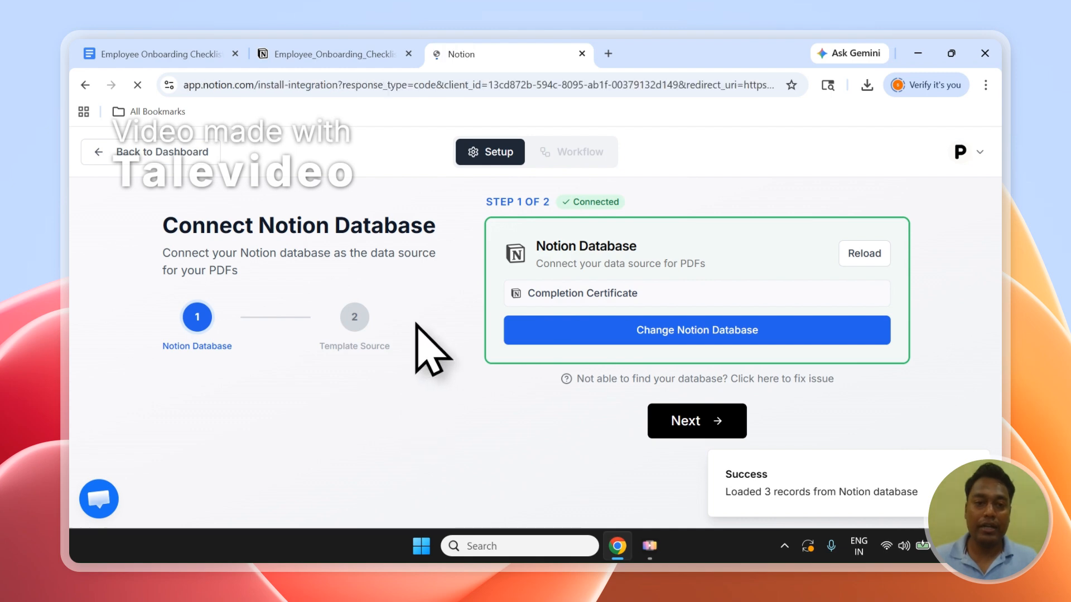
Copy the title Employee_Onboarding_Checklist from the Notion database page.
{"action": "left_click", "coordinate": [360, 44]}
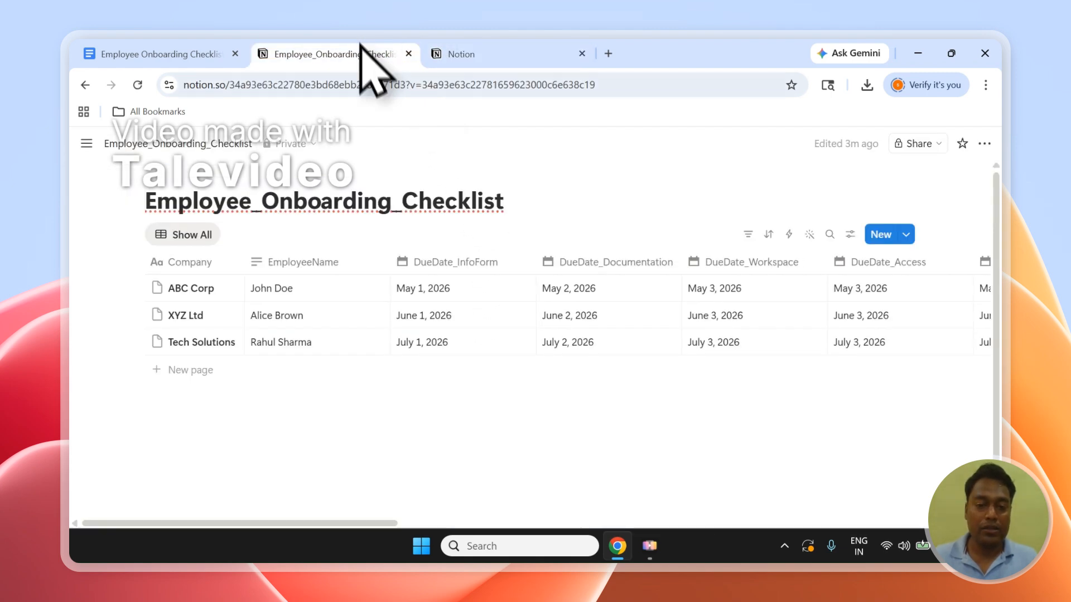
{"action": "left_click_drag", "start_coordinate": [505, 207], "coordinate": [172, 210]}
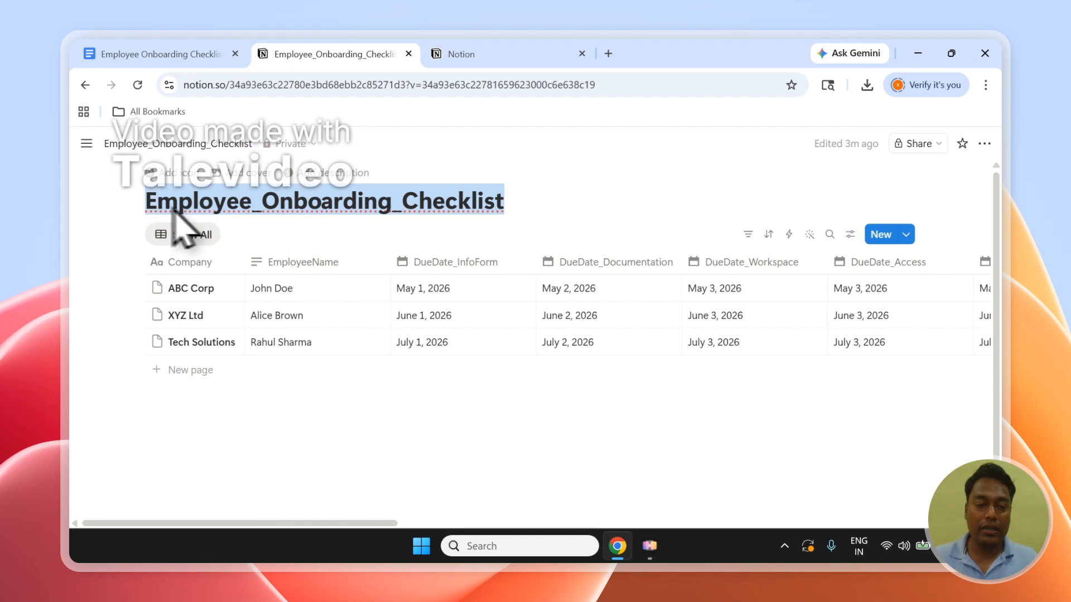
{"action": "right_click", "coordinate": [189, 208]}
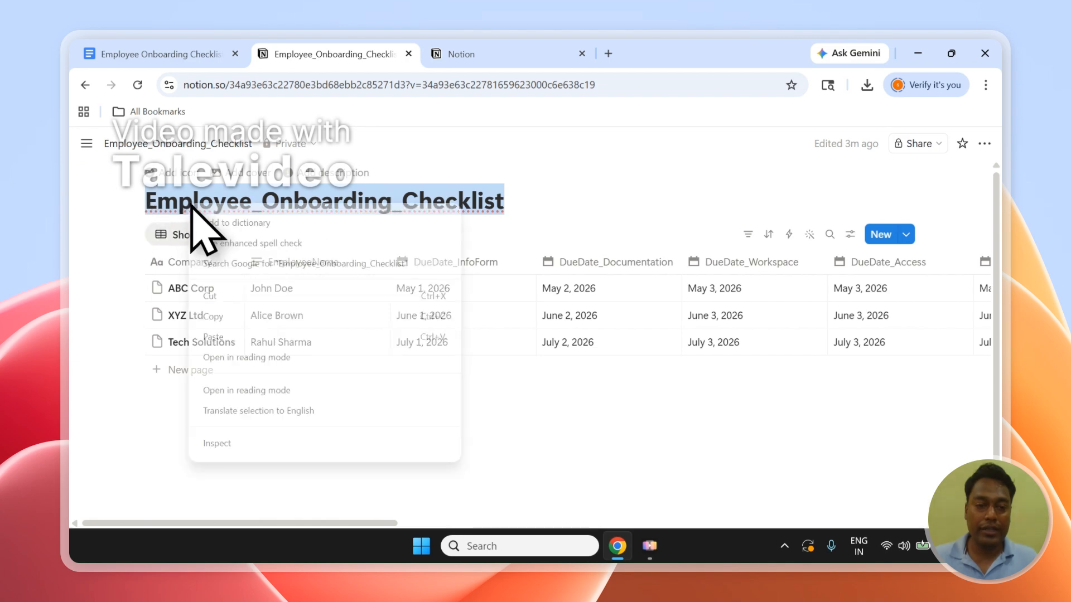
{"action": "left_click", "coordinate": [245, 314]}
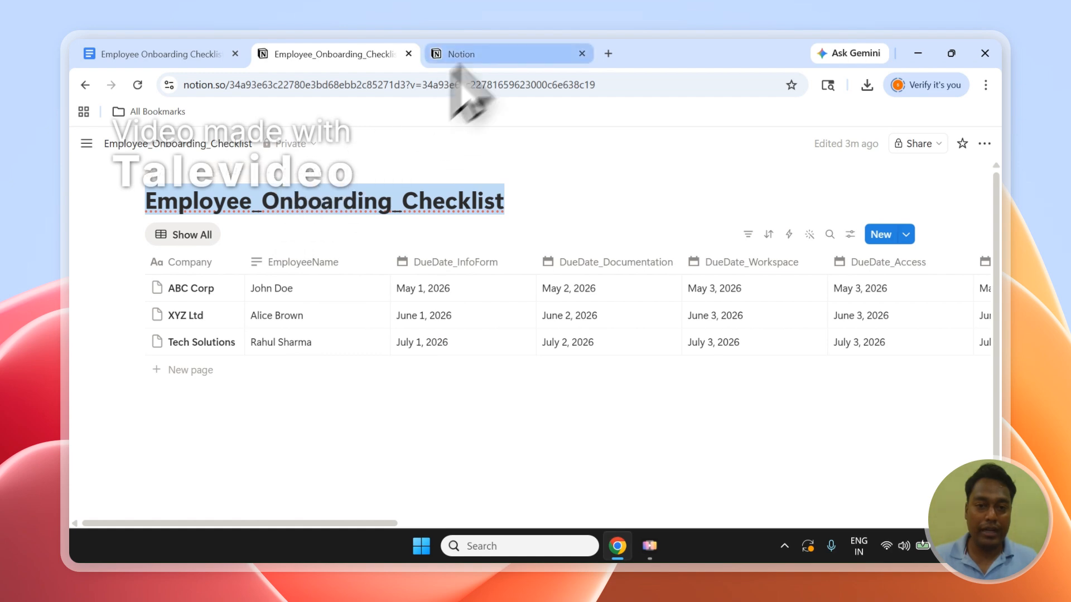
Compare the workspace in the PDFOutput connection request with the workspace that holds the onboarding database.
{"action": "left_click", "coordinate": [488, 51]}
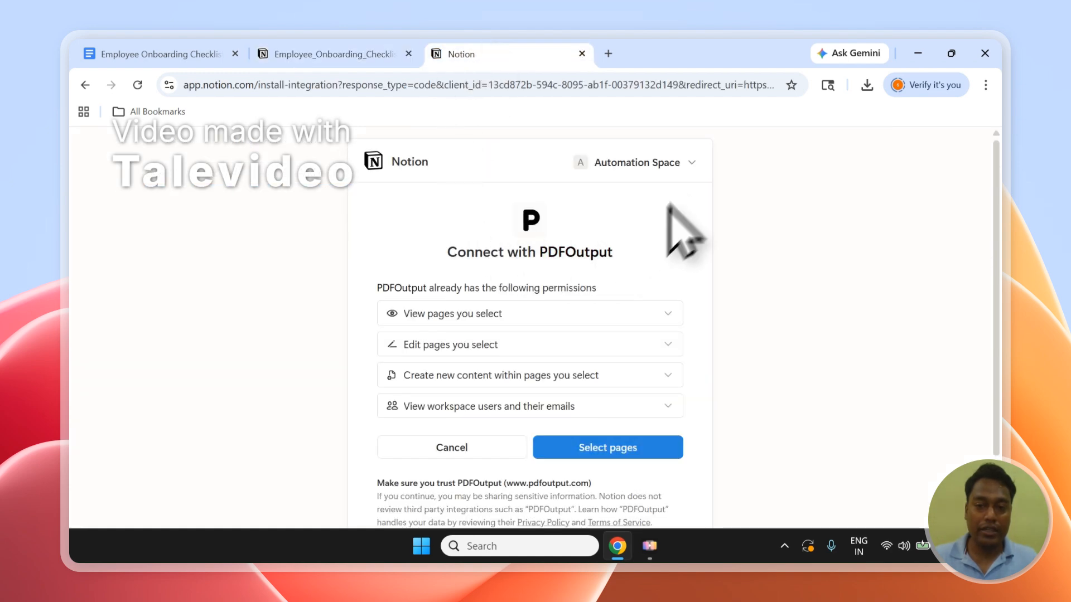
{"action": "left_click", "coordinate": [676, 173]}
{"action": "left_click", "coordinate": [672, 170]}
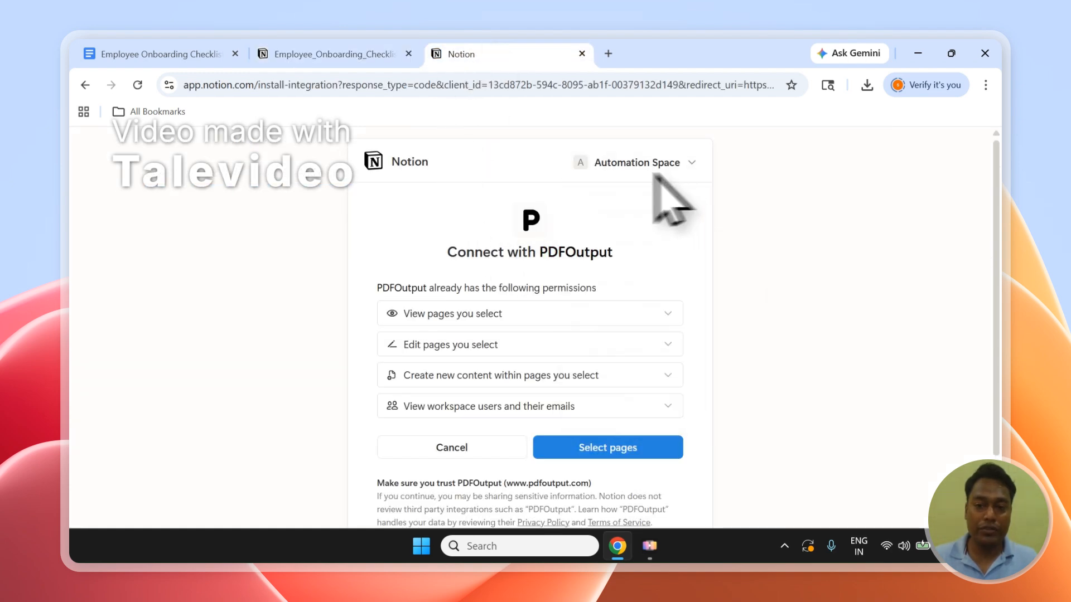
{"action": "left_click", "coordinate": [379, 54]}
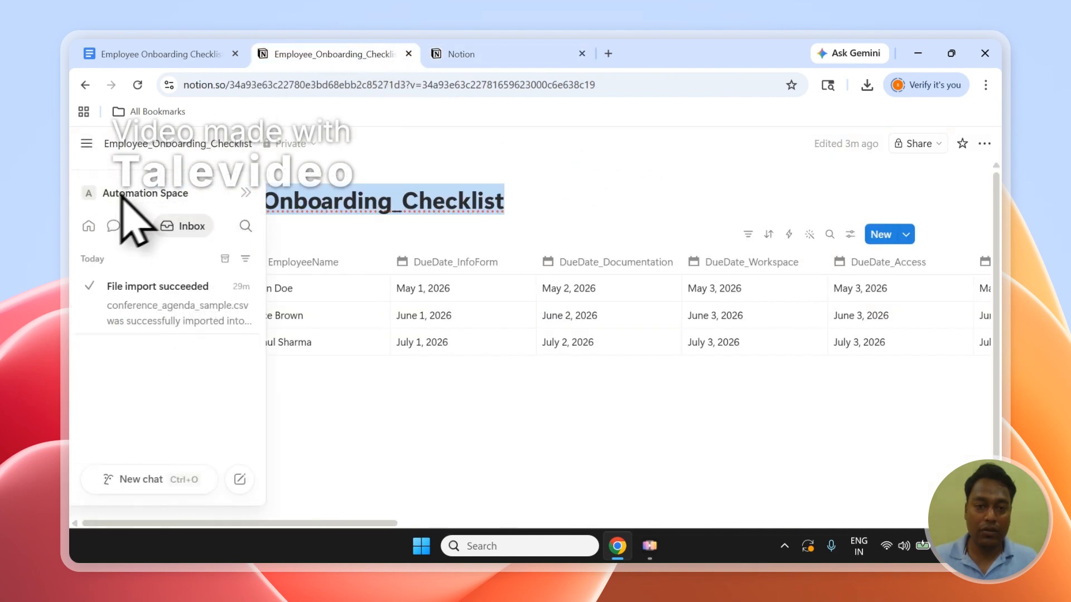
{"action": "left_click", "coordinate": [433, 54]}
Grant PDFOutput access to the Employee_Onboarding_Checklist page in Notion and choose it as the automation's database.
{"action": "left_click", "coordinate": [639, 447]}
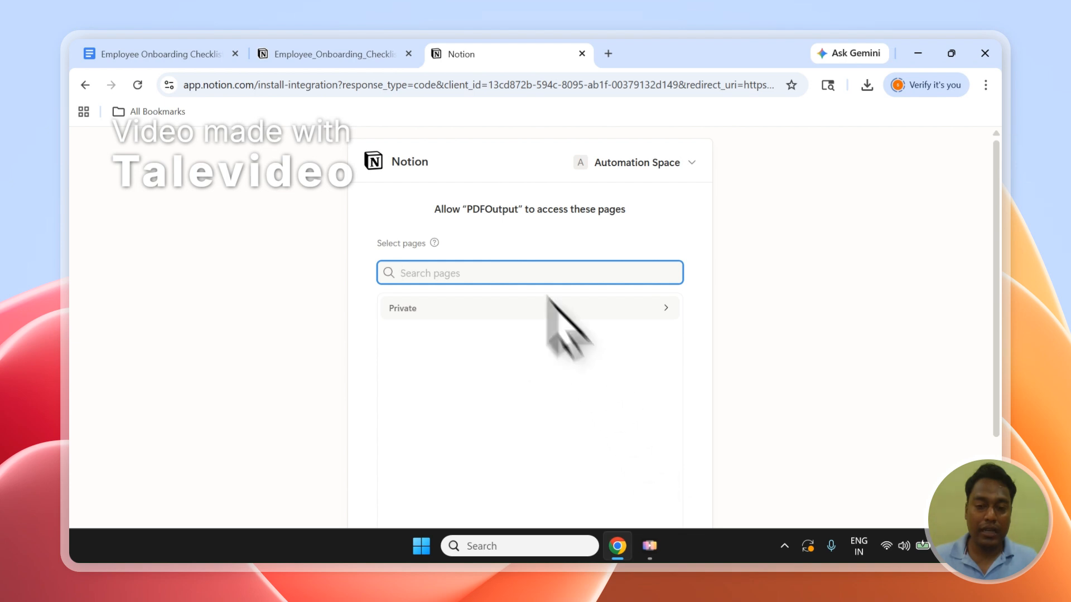
{"action": "right_click", "coordinate": [428, 274]}
{"action": "left_click", "coordinate": [462, 382]}
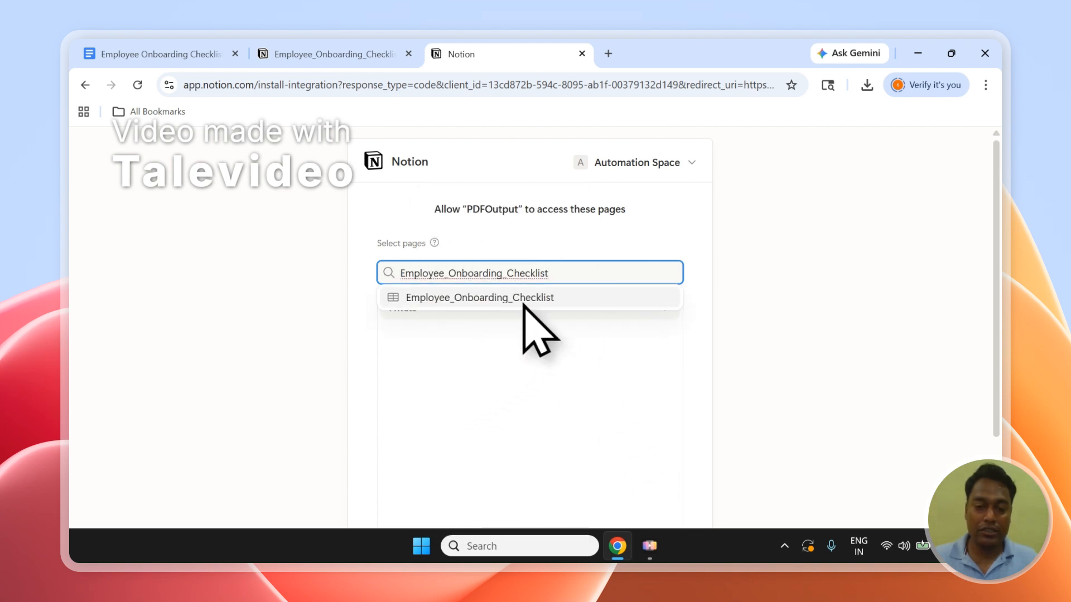
{"action": "left_click", "coordinate": [525, 301]}
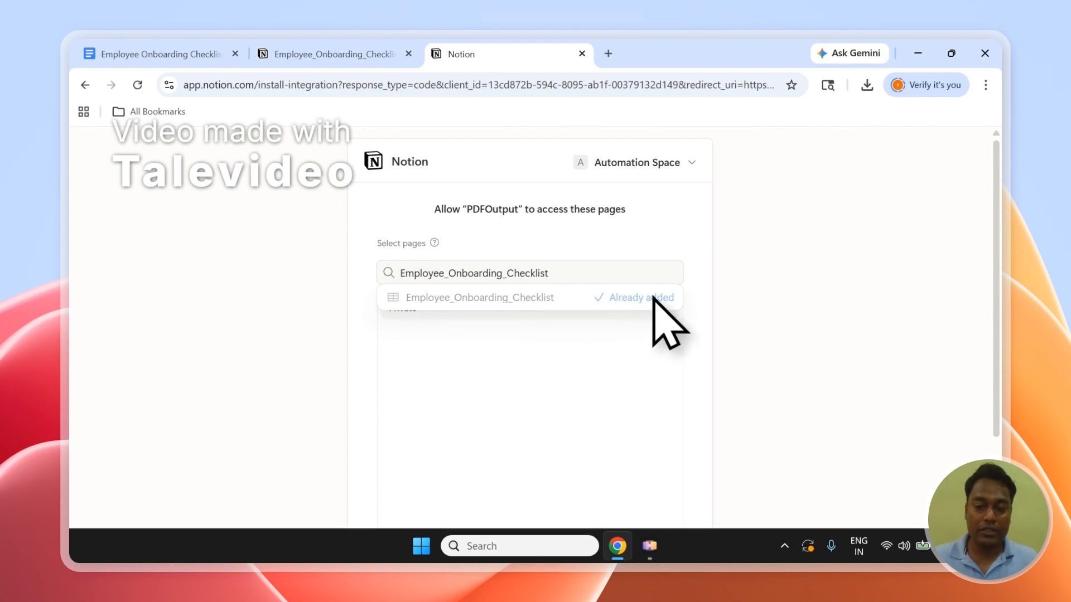
{"action": "scroll", "coordinate": [942, 262], "scroll_direction": "down", "scroll_amount": 2}
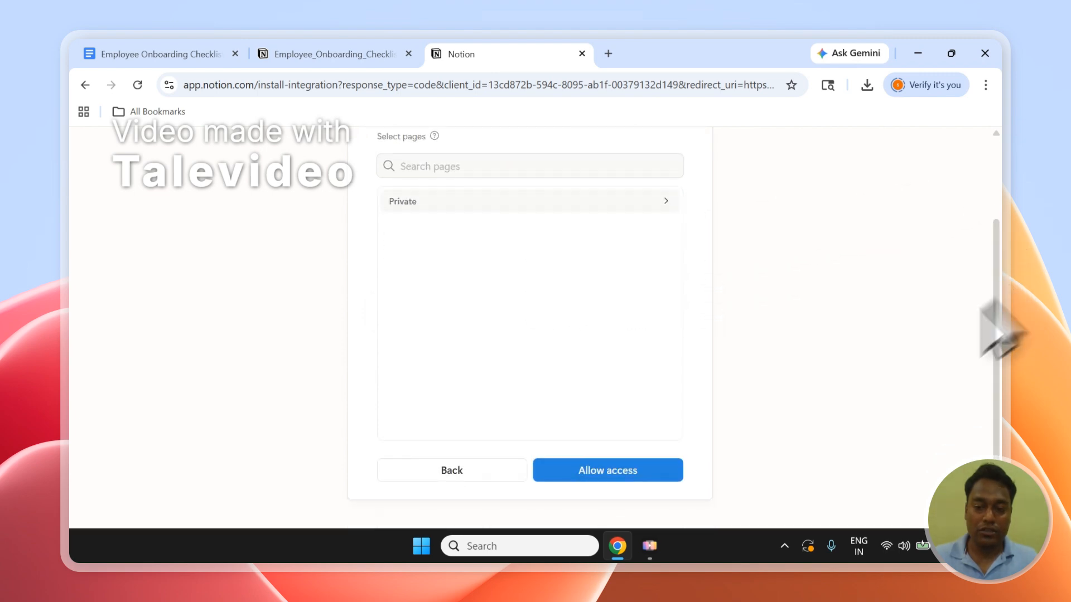
{"action": "left_click", "coordinate": [597, 471]}
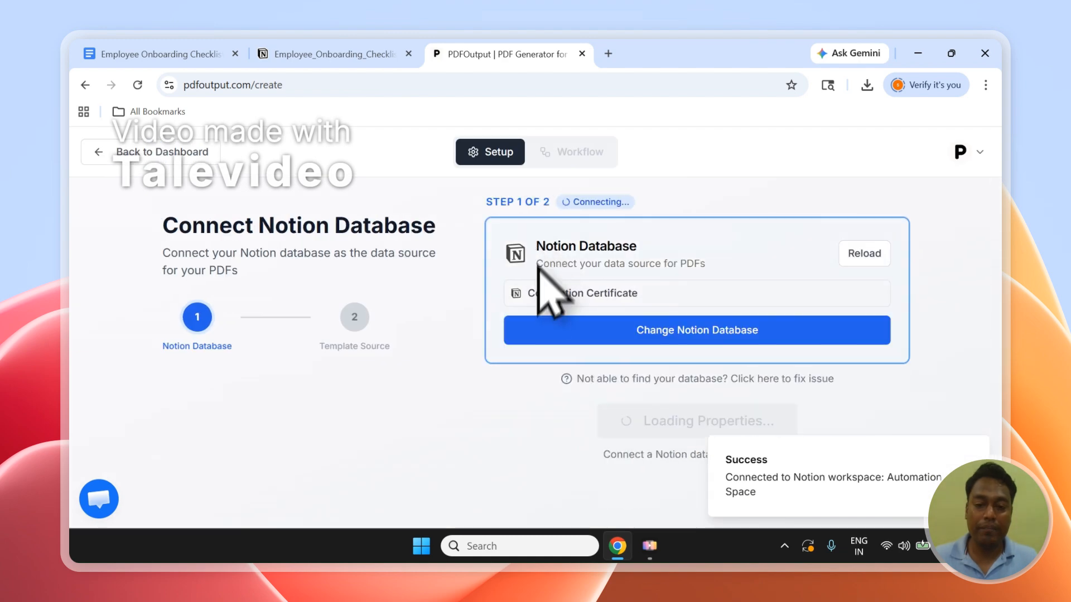
{"action": "left_click", "coordinate": [578, 294]}
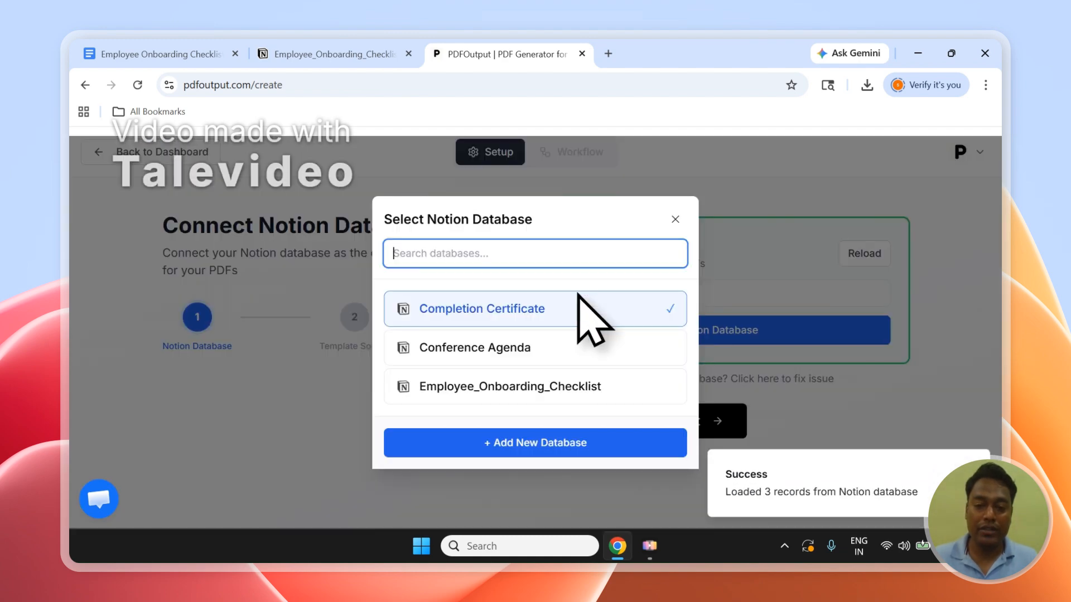
{"action": "left_click", "coordinate": [569, 391]}
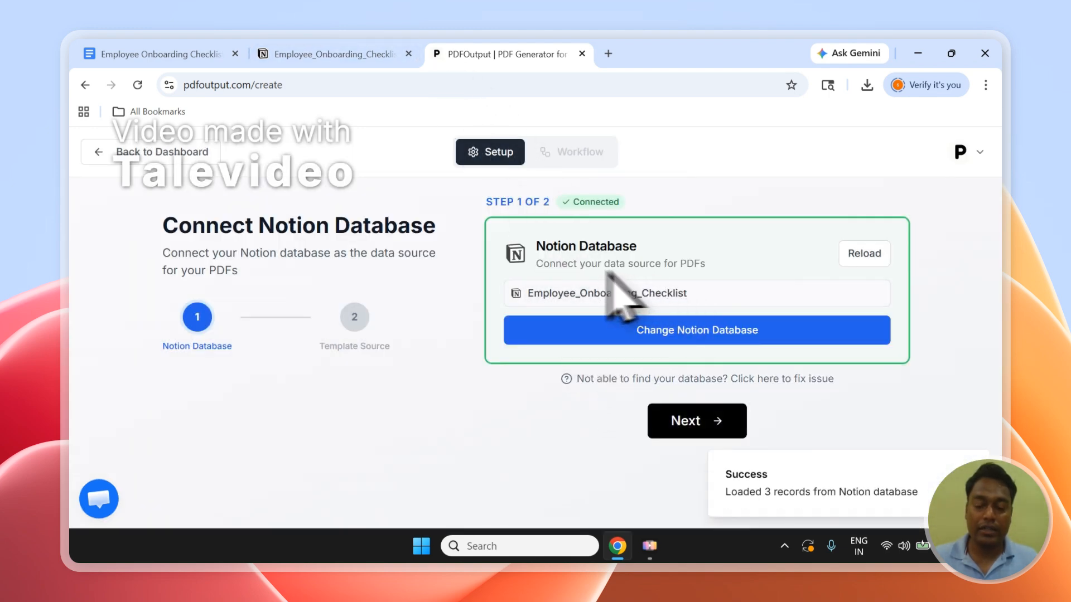
Examine the GeneratePDF, PDFFiles and google_drive_file columns in the Notion database, including the status options of GeneratePDF.
{"action": "left_click", "coordinate": [382, 56]}
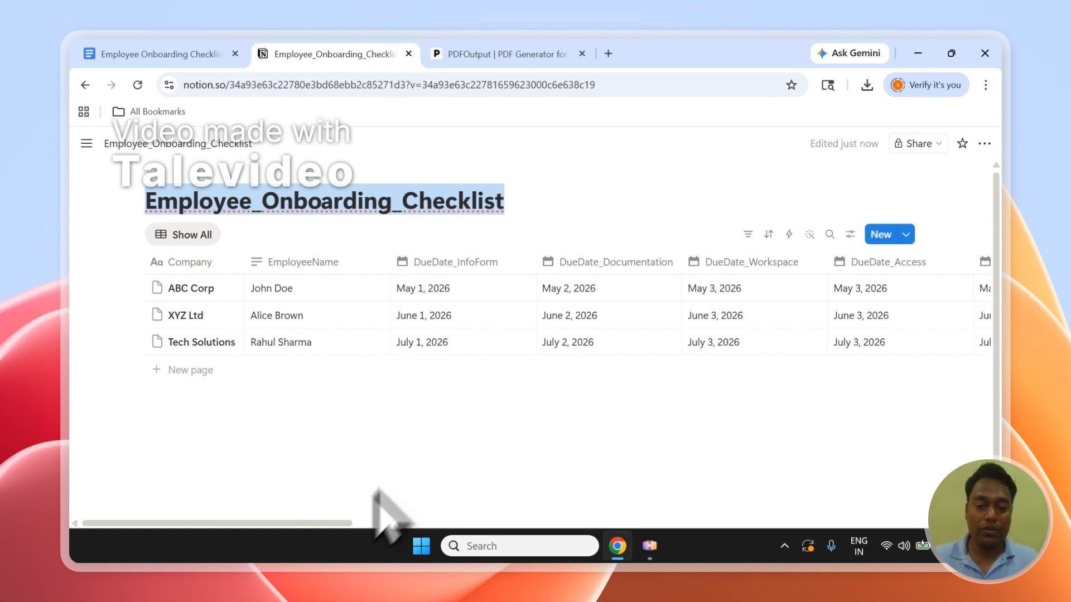
{"action": "scroll", "coordinate": [324, 521], "scroll_direction": "right", "scroll_amount": 3}
{"action": "left_click_drag", "start_coordinate": [481, 518], "coordinate": [904, 488]}
{"action": "left_click", "coordinate": [484, 203]}
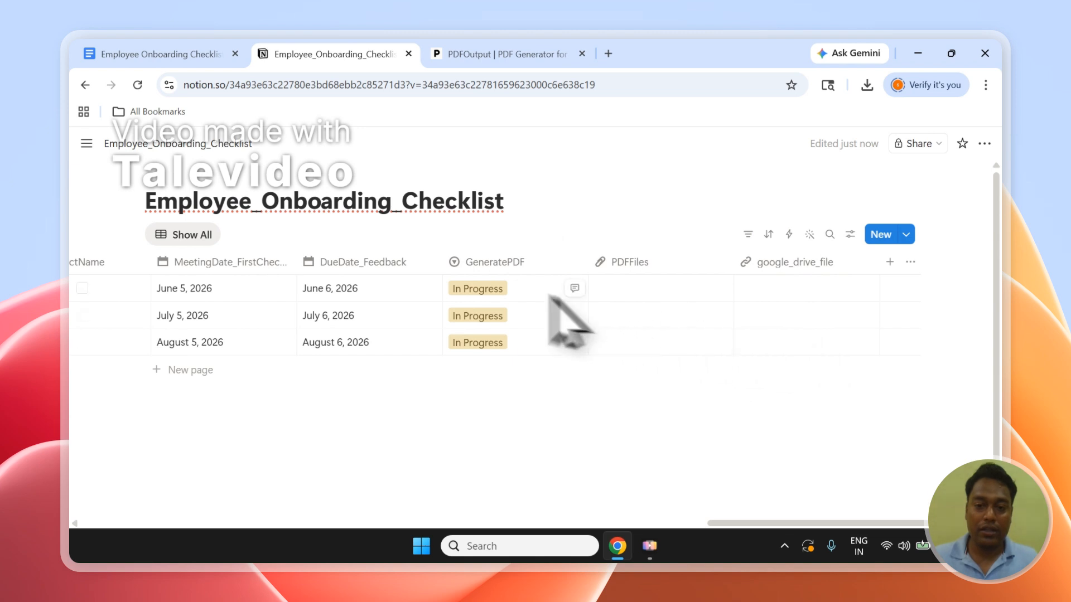
{"action": "left_click", "coordinate": [491, 289]}
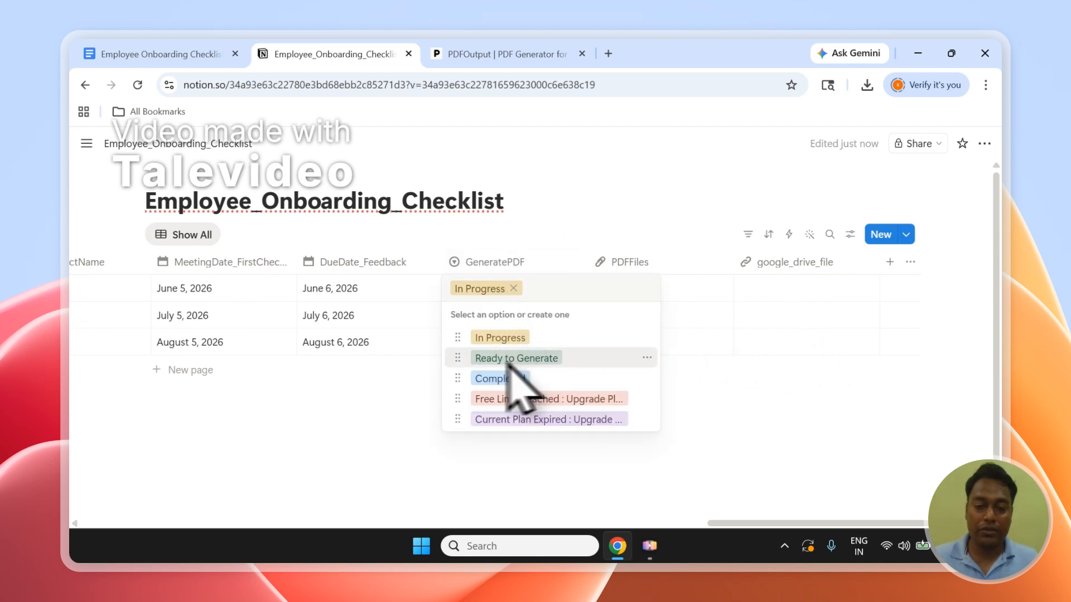
{"action": "key", "text": "Escape"}
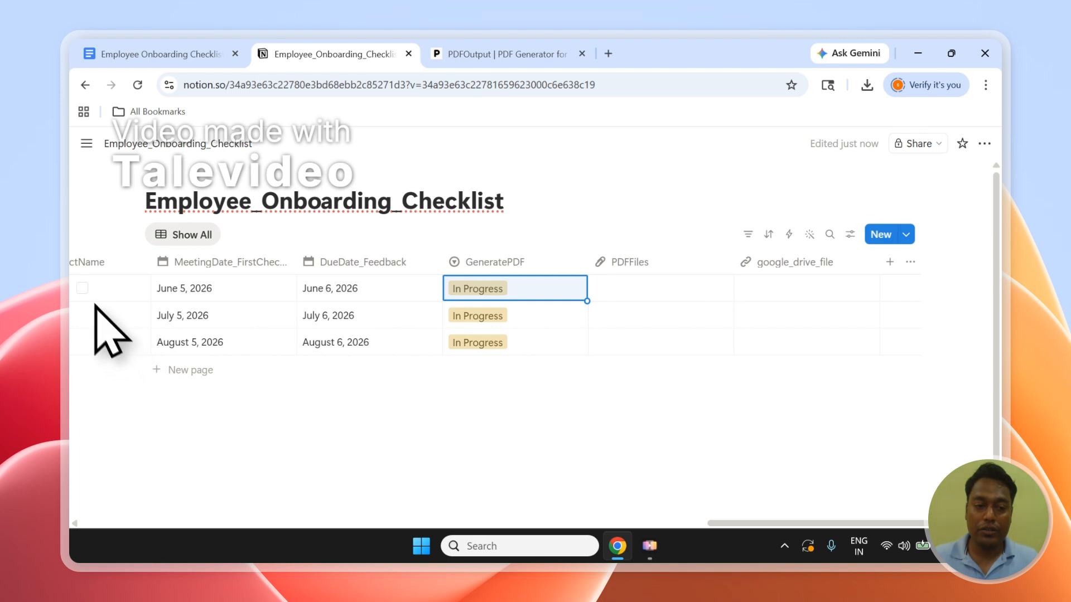
{"action": "left_click", "coordinate": [478, 291]}
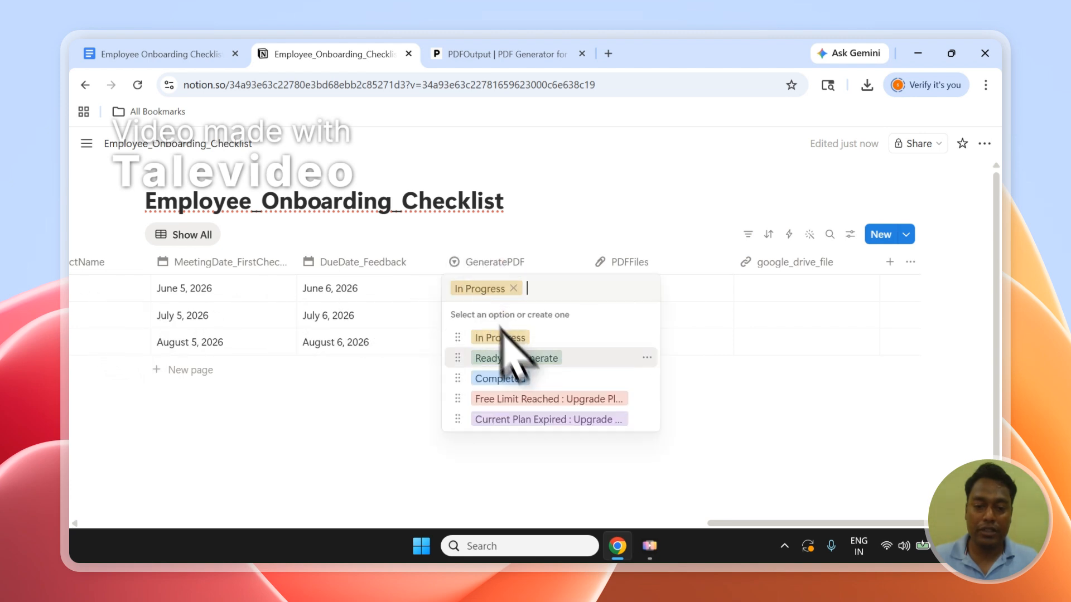
{"action": "left_click", "coordinate": [640, 250]}
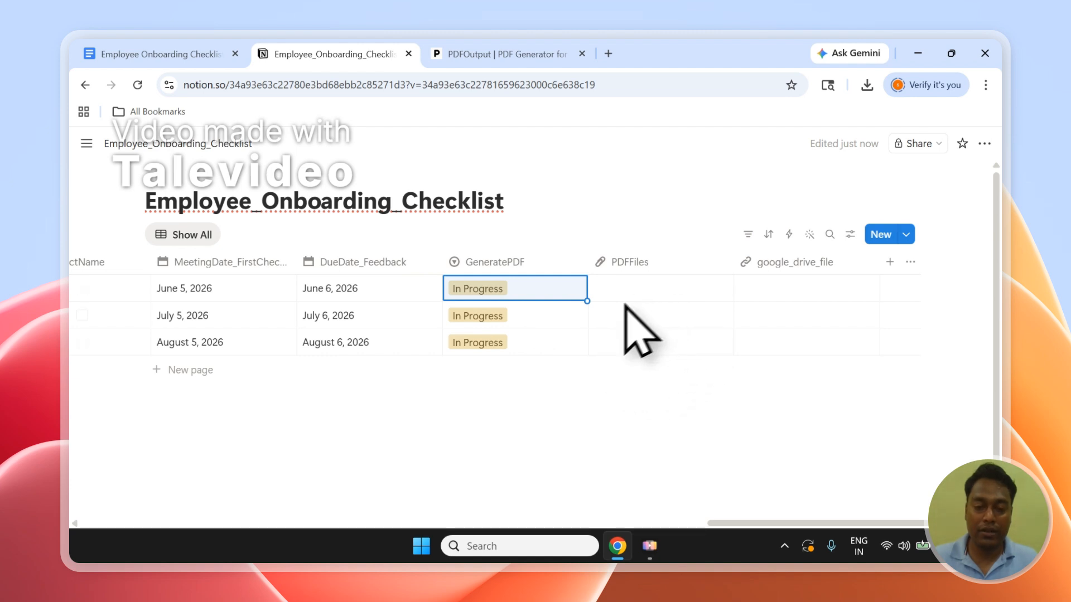
Advance the PDFOutput setup to the template source and choose Google Document as the source type.
{"action": "left_click", "coordinate": [469, 44]}
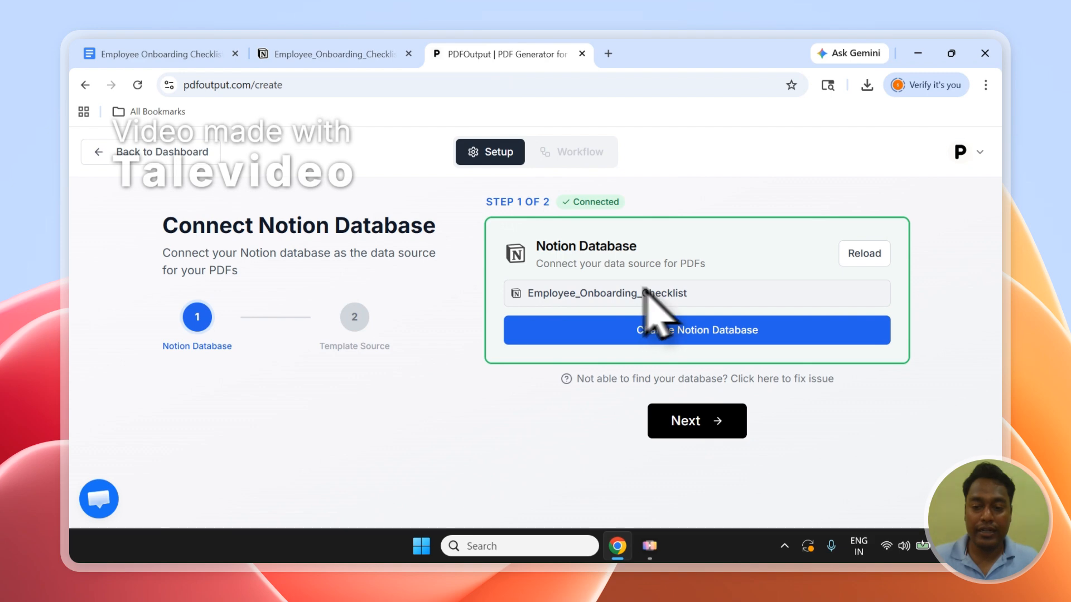
{"action": "left_click", "coordinate": [735, 422]}
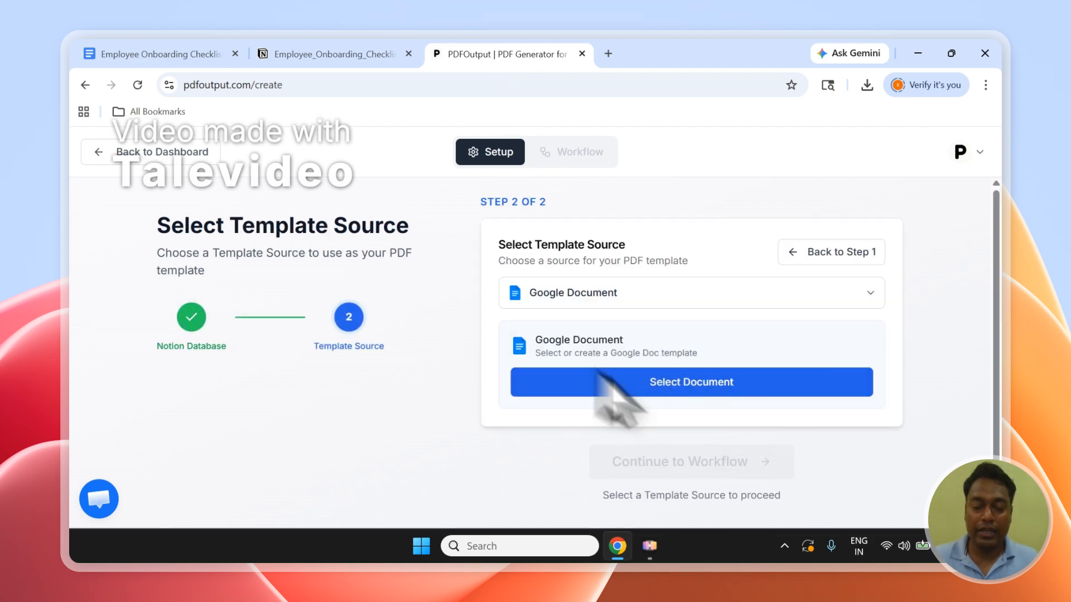
{"action": "left_click", "coordinate": [175, 44]}
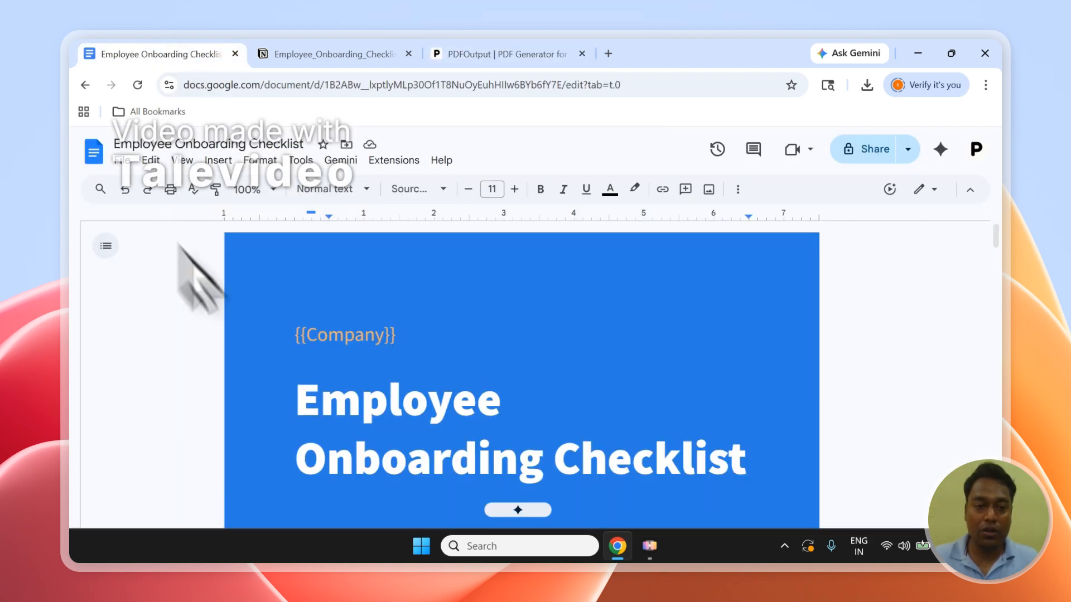
{"action": "left_click", "coordinate": [519, 54]}
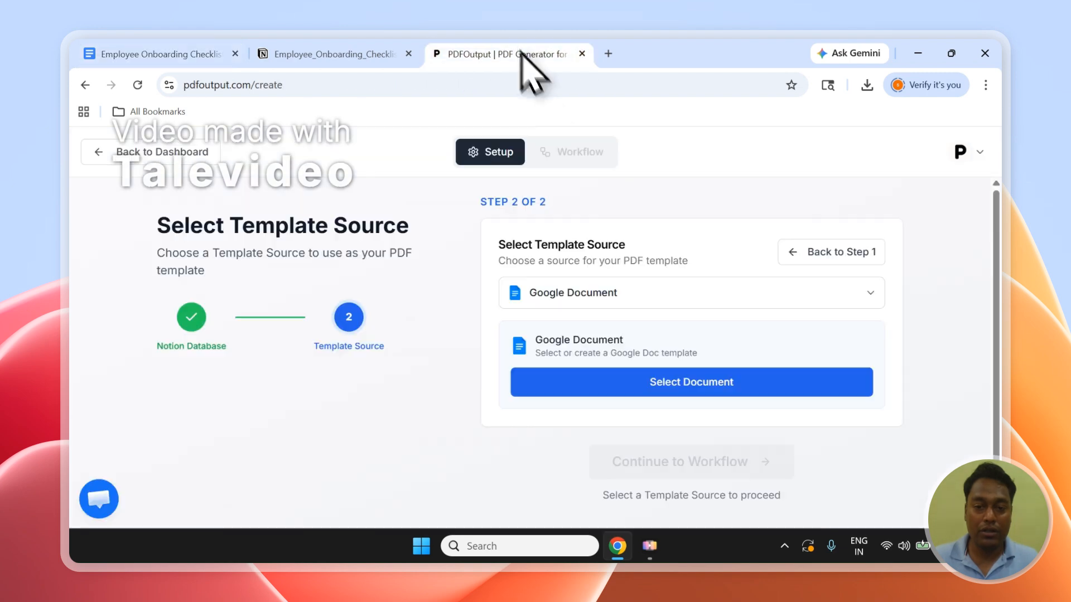
{"action": "left_click", "coordinate": [537, 305]}
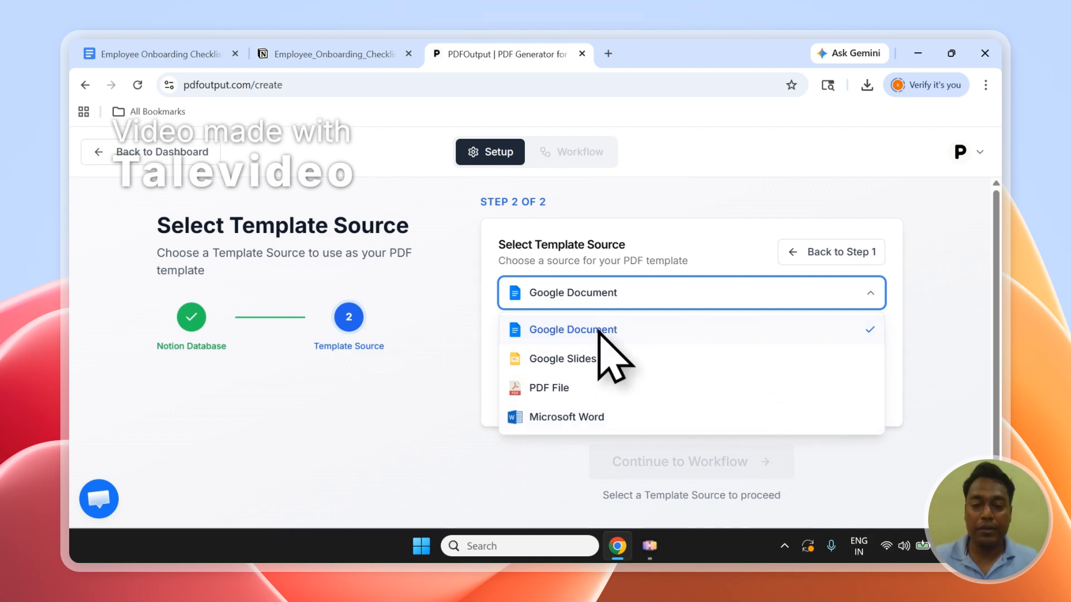
{"action": "left_click", "coordinate": [622, 329]}
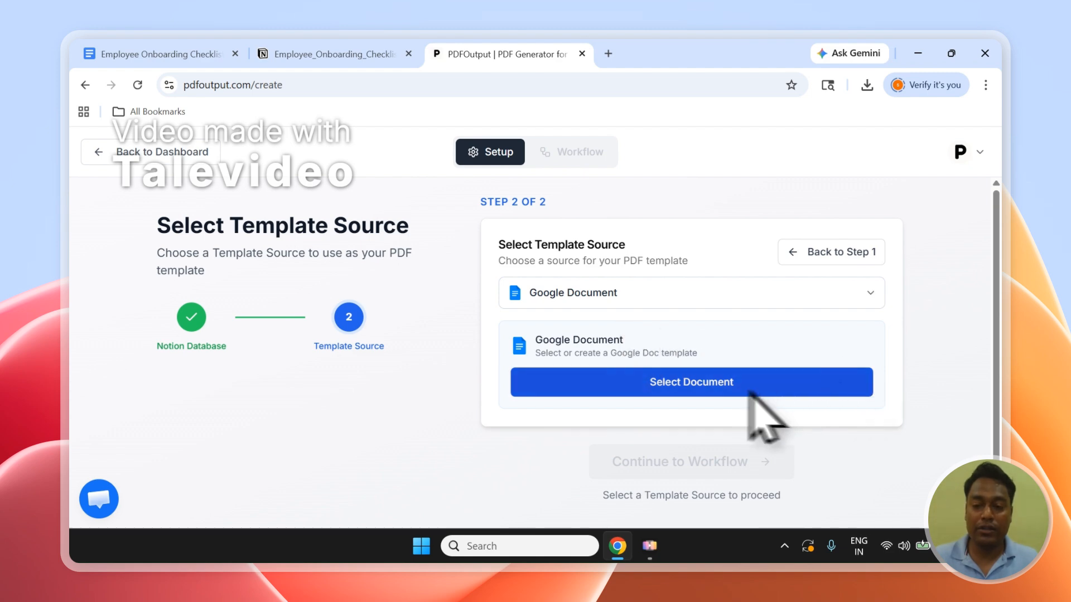
Open the choices for selecting a template document and check the Employee Onboarding Checklist in Google Docs.
{"action": "left_click", "coordinate": [733, 390]}
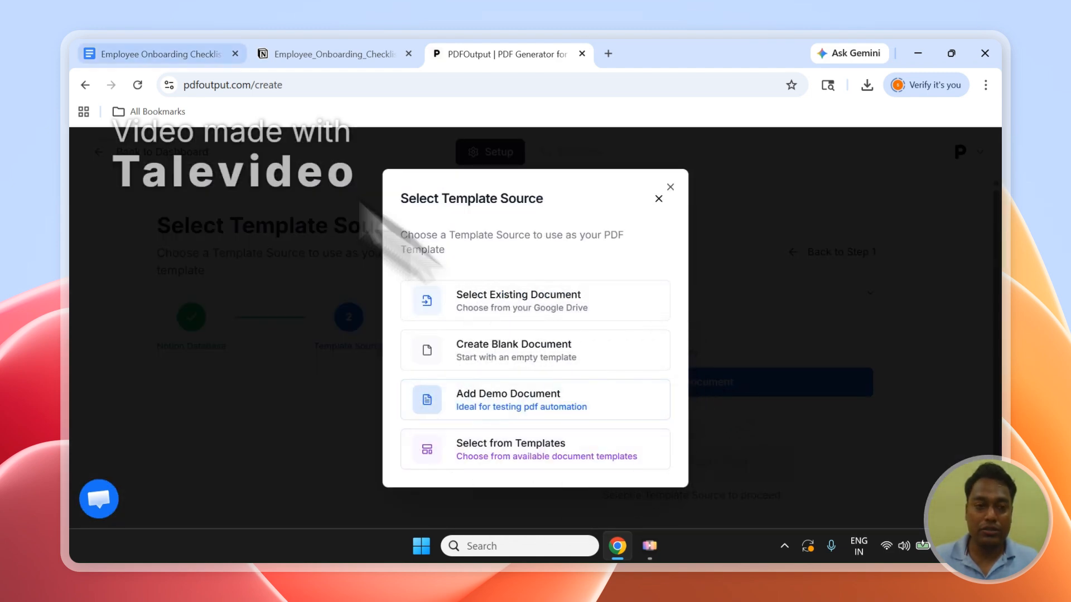
{"action": "left_click", "coordinate": [140, 54]}
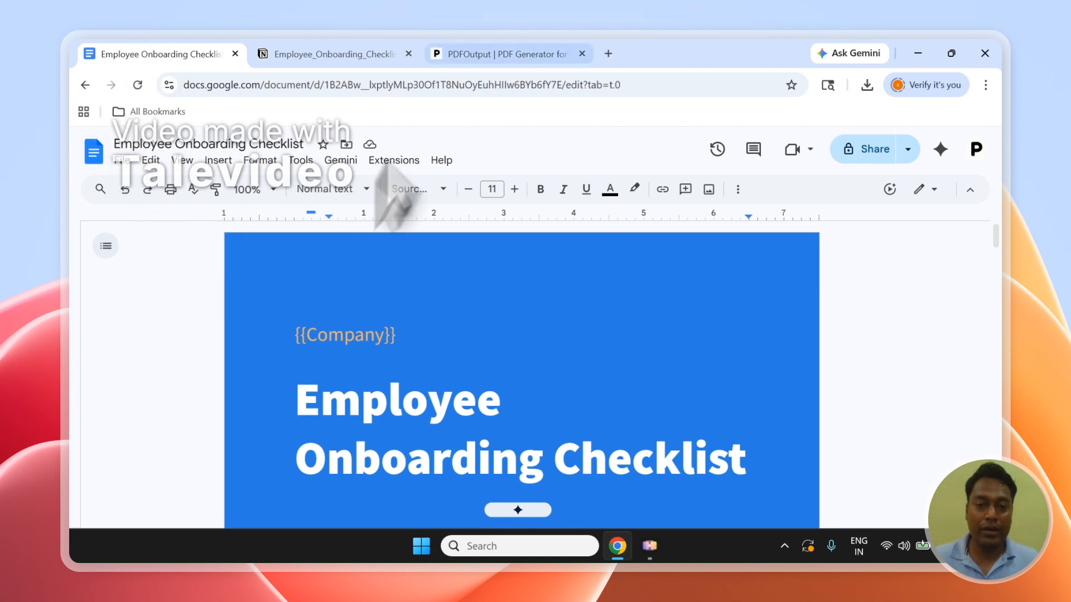
{"action": "left_click", "coordinate": [469, 55]}
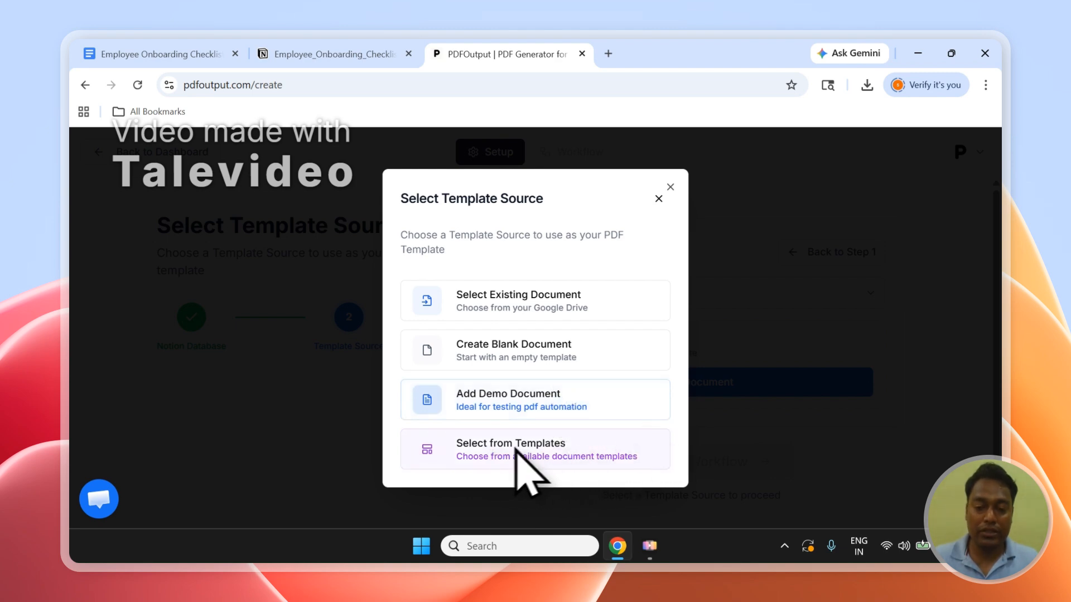
Browse PDFOutput's ready-made document templates across all categories.
{"action": "left_click", "coordinate": [516, 454]}
{"action": "scroll", "coordinate": [677, 382], "scroll_direction": "down", "scroll_amount": 5}
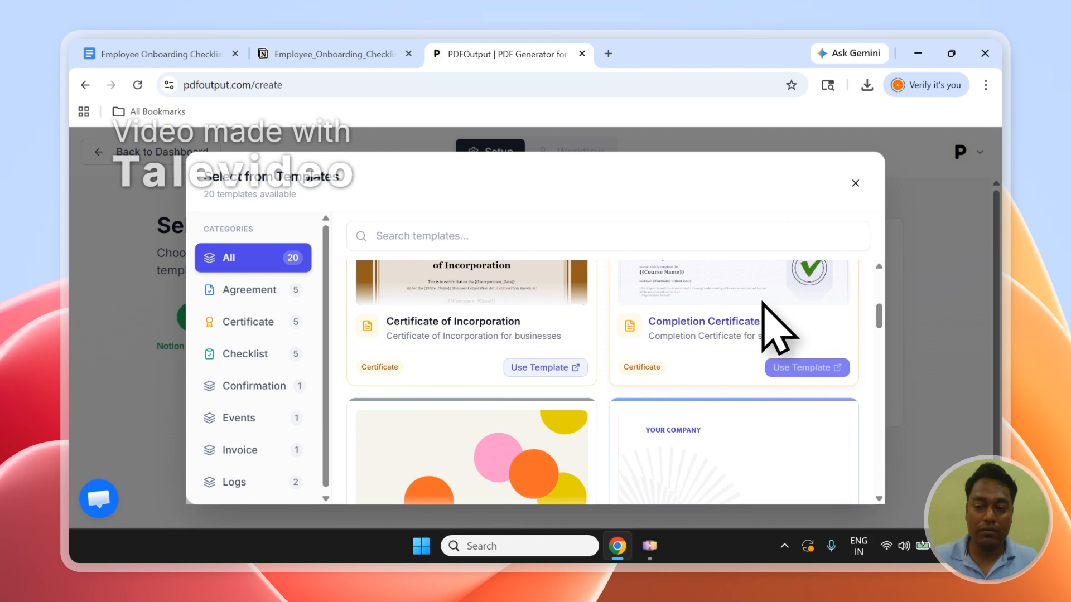
{"action": "scroll", "coordinate": [778, 329], "scroll_direction": "down", "scroll_amount": 4}
{"action": "scroll", "coordinate": [778, 329], "scroll_direction": "up", "scroll_amount": 2}
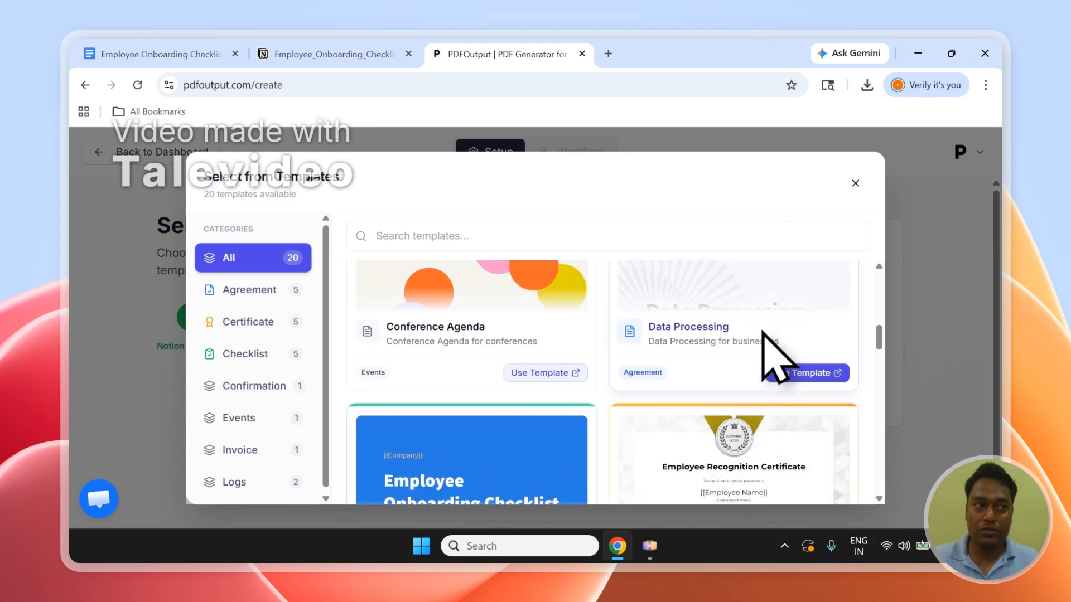
Choose the existing Employee Onboarding Checklist Google Doc as the template source and continue to the workflow.
{"action": "left_click", "coordinate": [856, 183]}
{"action": "left_click", "coordinate": [691, 386]}
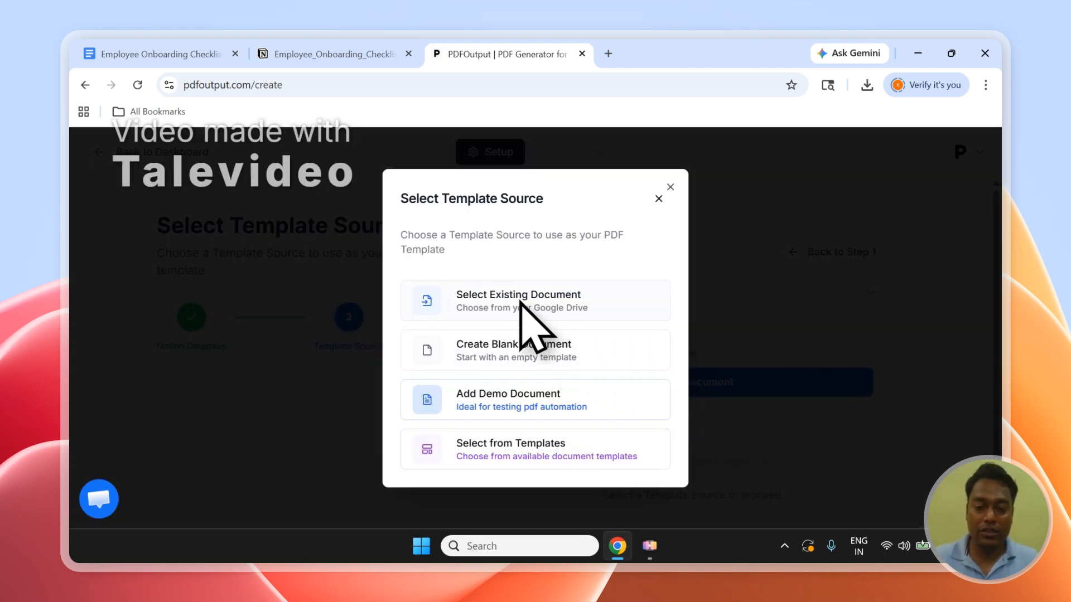
{"action": "left_click", "coordinate": [520, 302]}
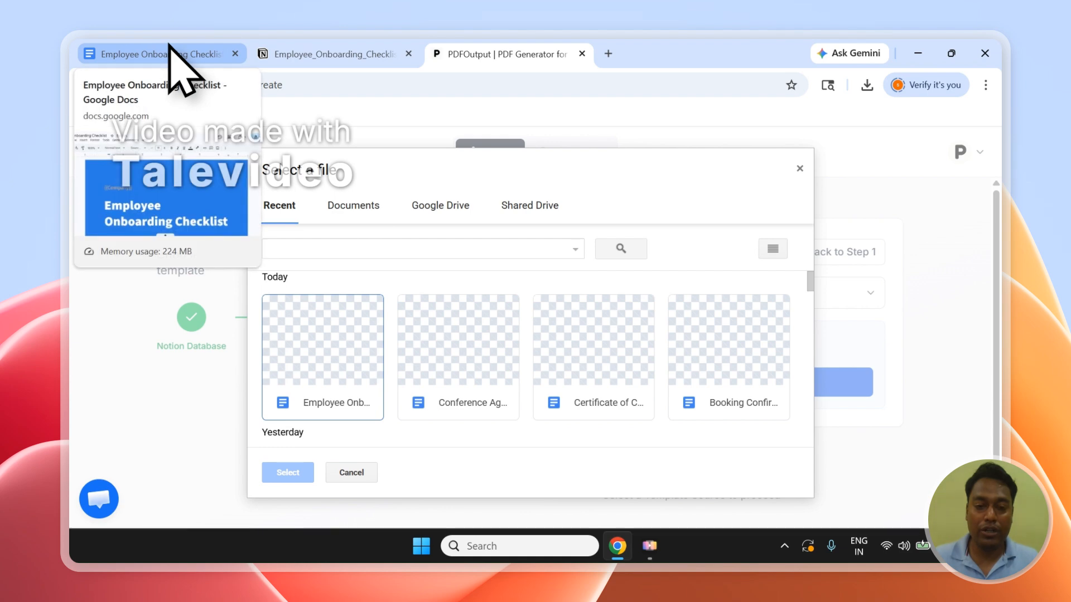
{"action": "left_click", "coordinate": [349, 210]}
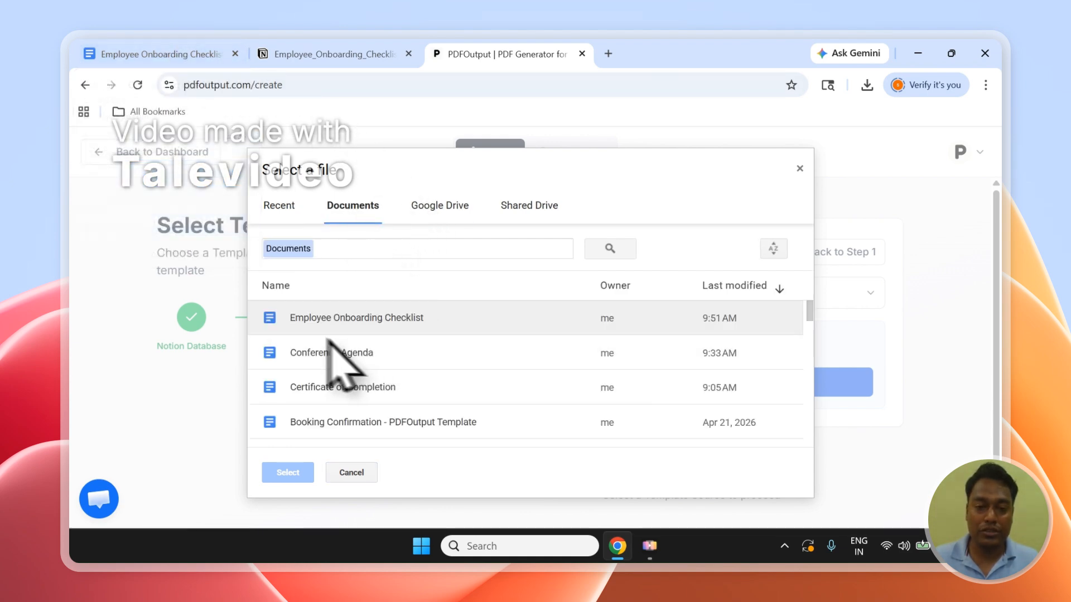
{"action": "left_click", "coordinate": [402, 318]}
{"action": "left_click", "coordinate": [297, 474]}
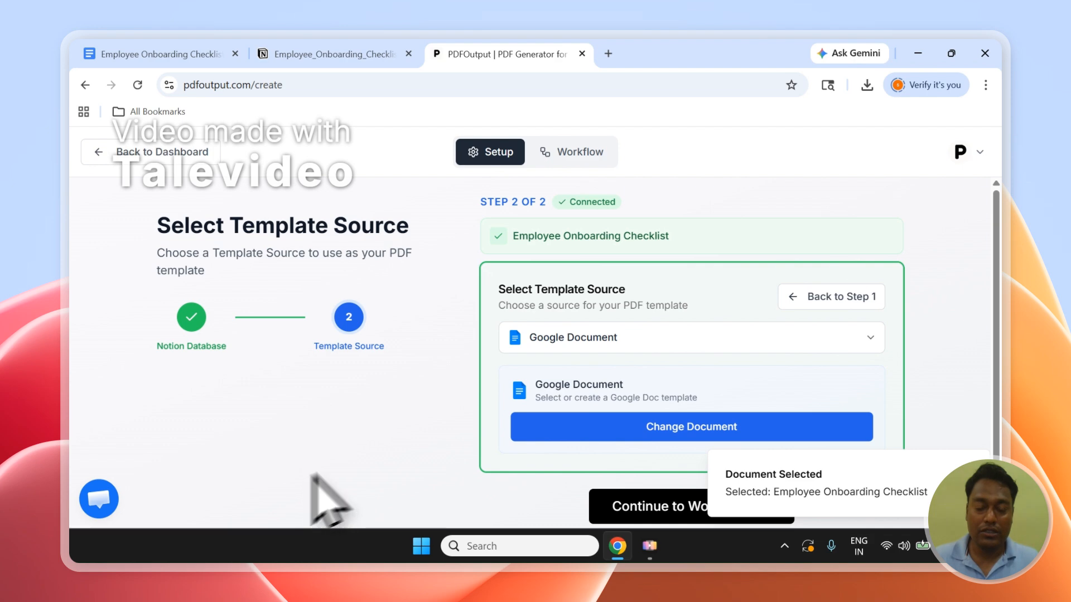
{"action": "left_click_drag", "start_coordinate": [997, 273], "coordinate": [1000, 309]}
{"action": "left_click", "coordinate": [697, 474]}
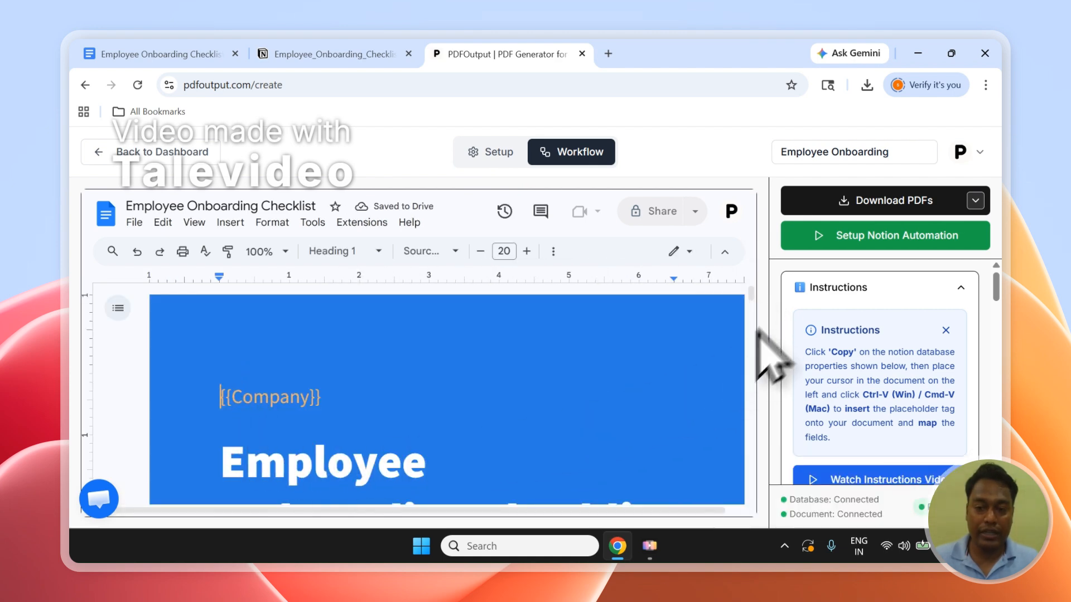
Compare the template's {{Company}} placeholder and the mapping property list with the columns of the Notion database.
{"action": "scroll", "coordinate": [757, 310], "scroll_direction": "down", "scroll_amount": 5}
{"action": "left_click_drag", "start_coordinate": [757, 308], "coordinate": [750, 287]}
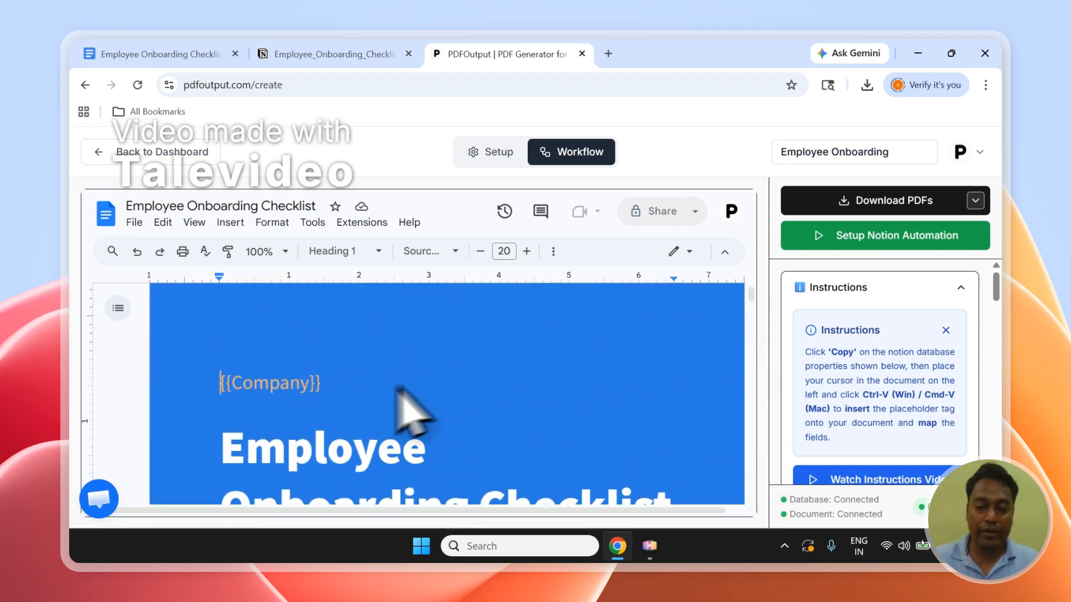
{"action": "scroll", "coordinate": [1002, 287], "scroll_direction": "down", "scroll_amount": 1}
{"action": "left_click_drag", "start_coordinate": [1003, 287], "coordinate": [1008, 341]}
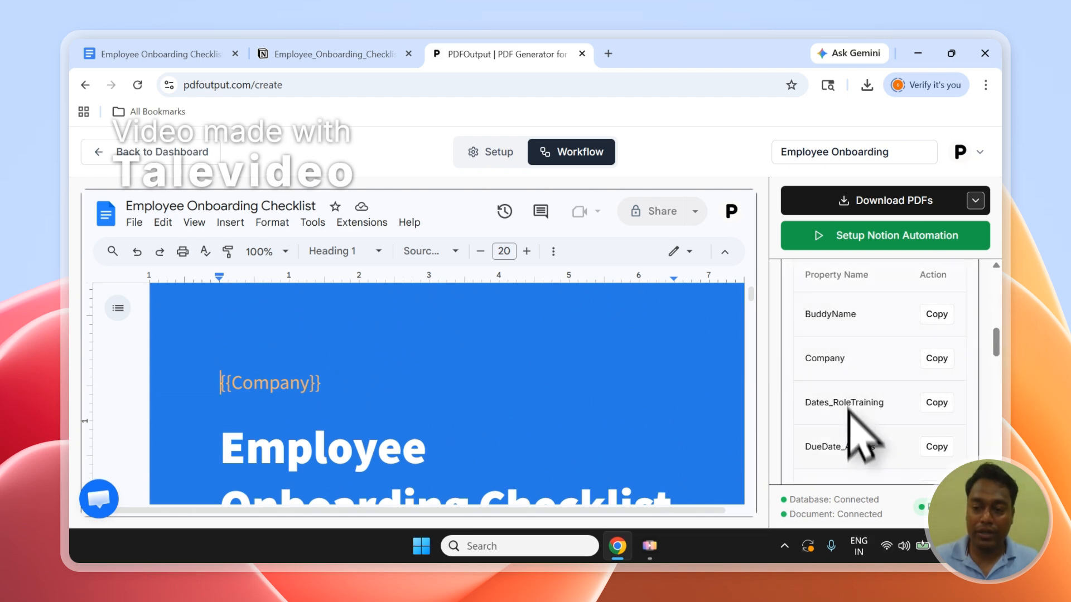
{"action": "left_click", "coordinate": [335, 54]}
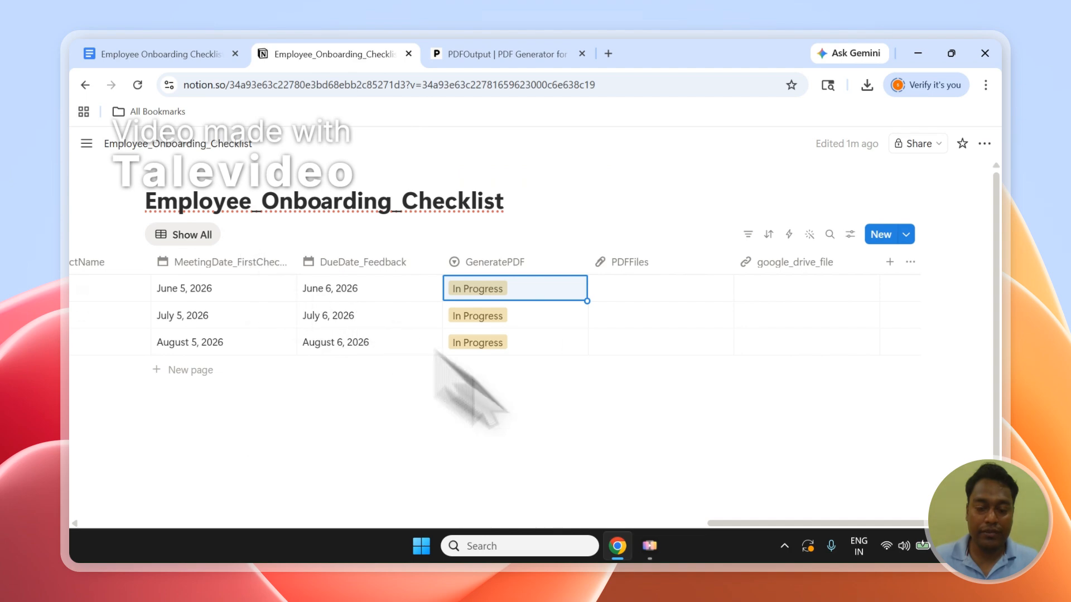
{"action": "left_click_drag", "start_coordinate": [725, 523], "coordinate": [148, 545]}
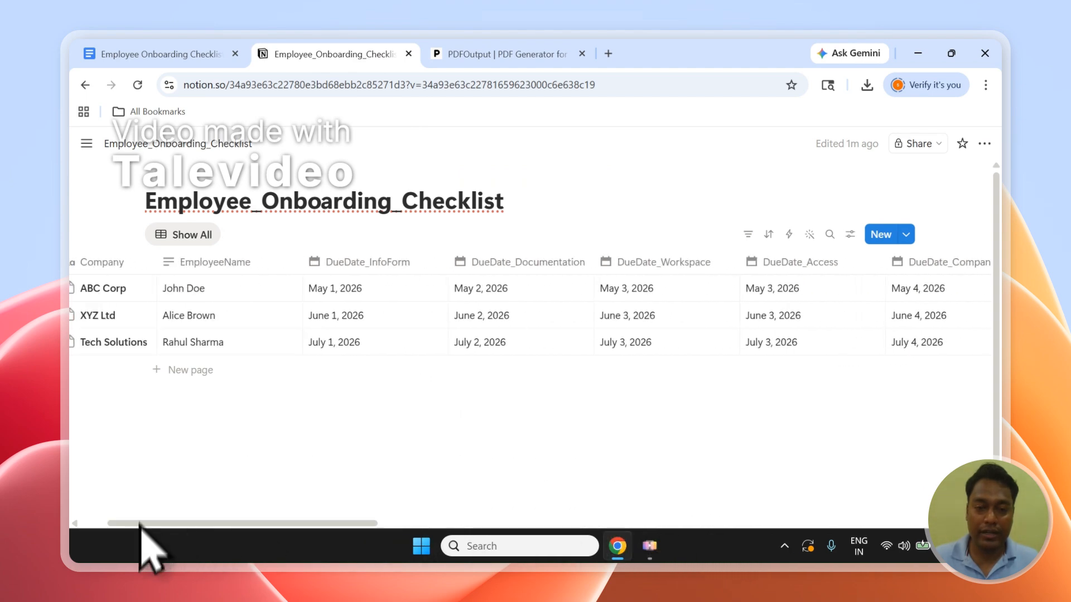
{"action": "left_click", "coordinate": [502, 54]}
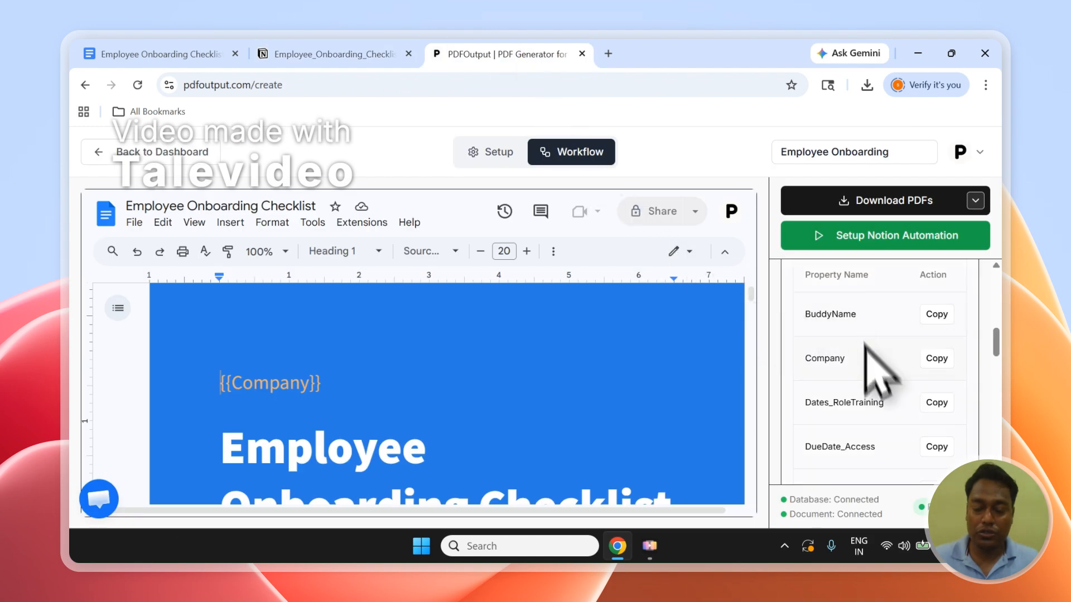
Examine the placeholders on the template's first two pages and check {{EmployeeName}} against the EmployeeName column in Notion.
{"action": "left_click", "coordinate": [324, 391]}
{"action": "scroll", "coordinate": [337, 398], "scroll_direction": "down", "scroll_amount": 1}
{"action": "scroll", "coordinate": [340, 401], "scroll_direction": "down", "scroll_amount": 6}
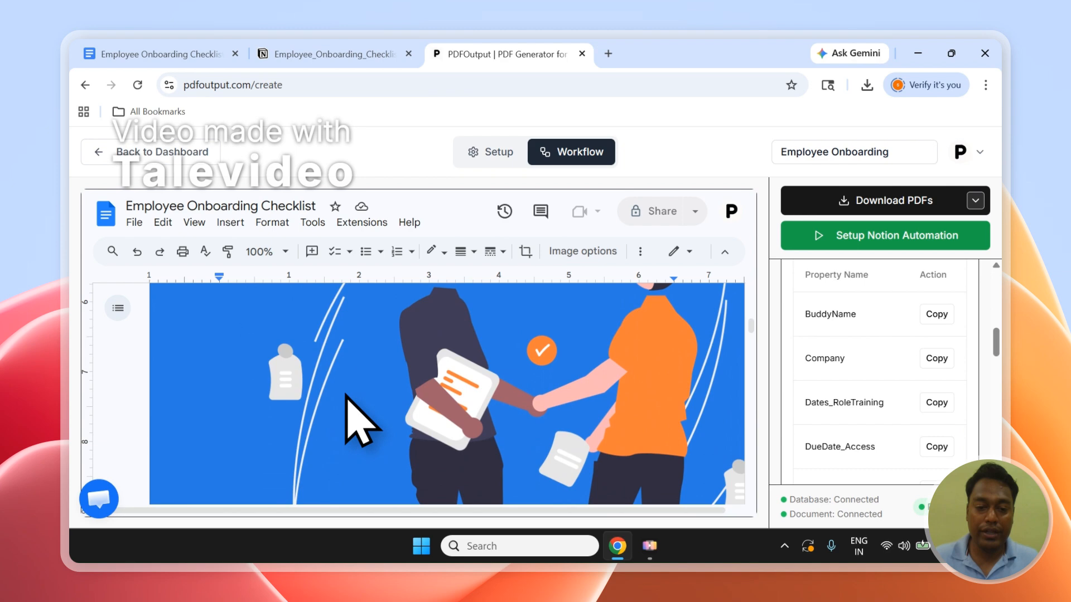
{"action": "scroll", "coordinate": [346, 393], "scroll_direction": "down", "scroll_amount": 7}
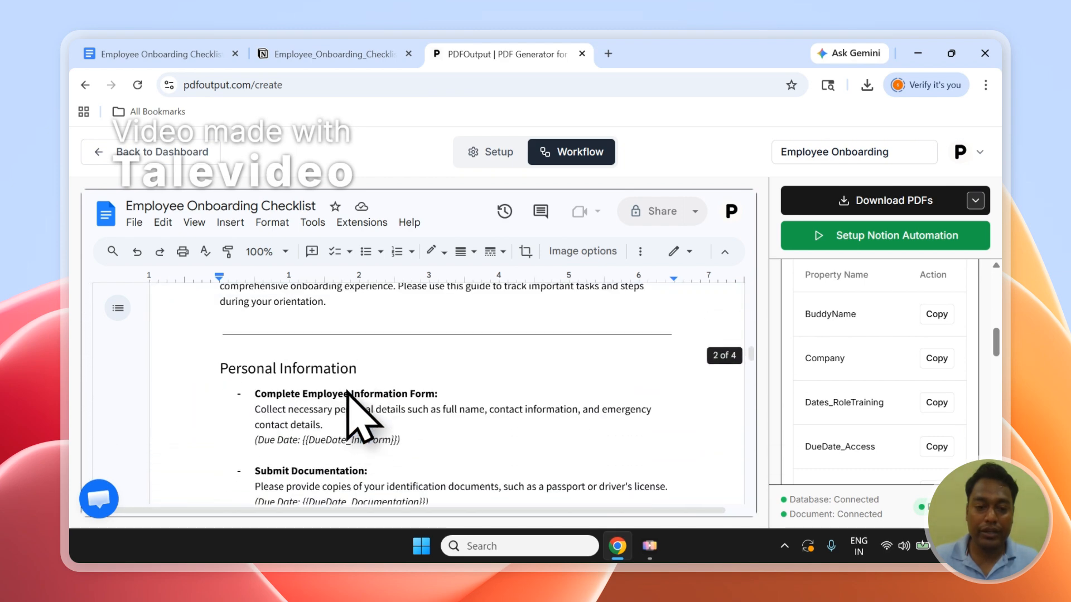
{"action": "scroll", "coordinate": [368, 363], "scroll_direction": "down", "scroll_amount": 2}
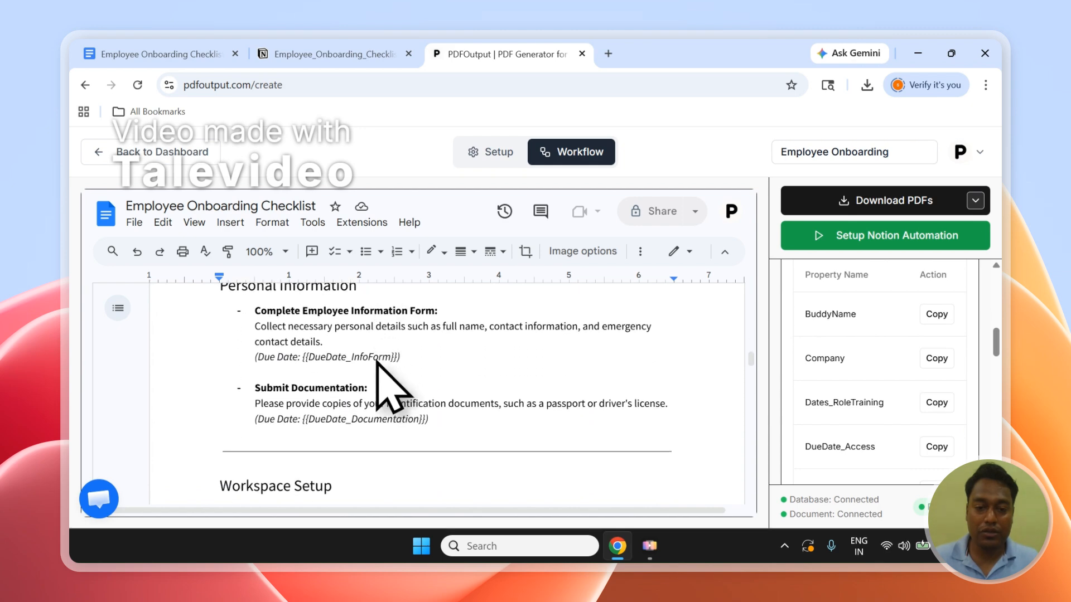
{"action": "left_click_drag", "start_coordinate": [763, 364], "coordinate": [757, 342]}
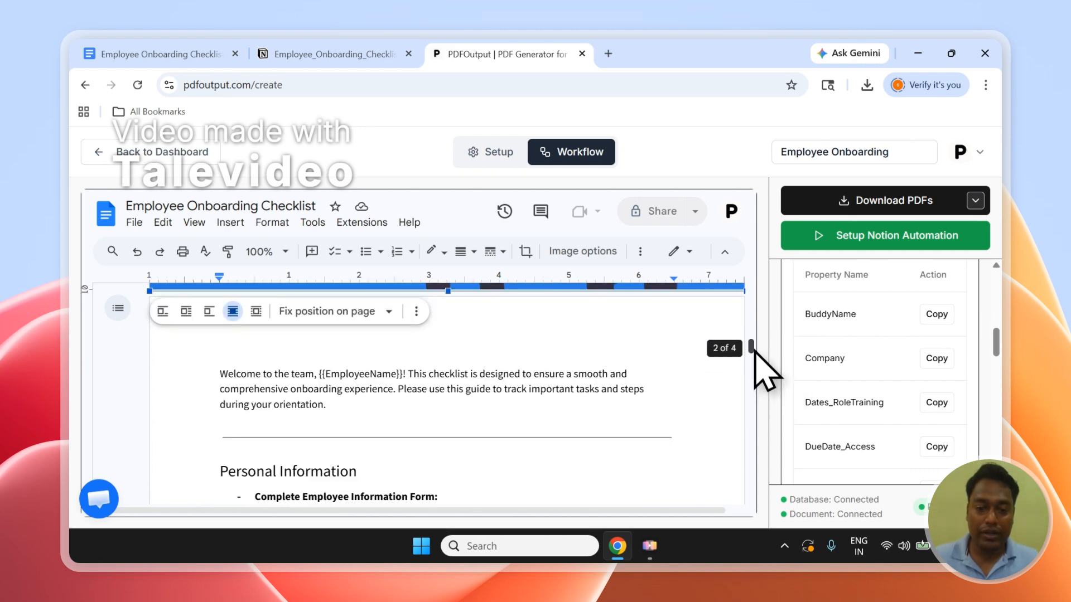
{"action": "left_click", "coordinate": [327, 380]}
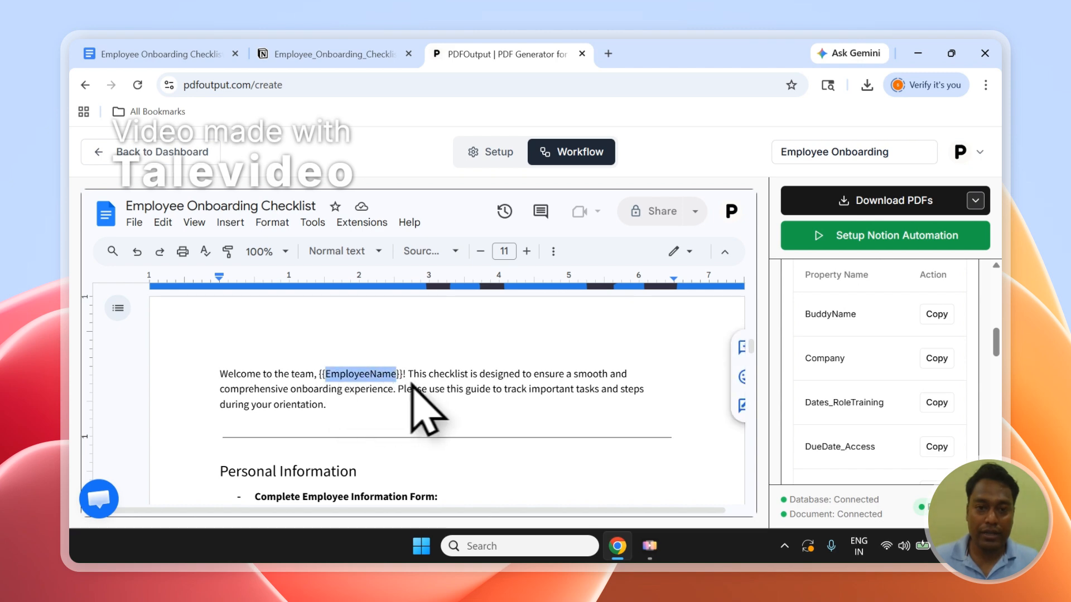
{"action": "left_click", "coordinate": [340, 54]}
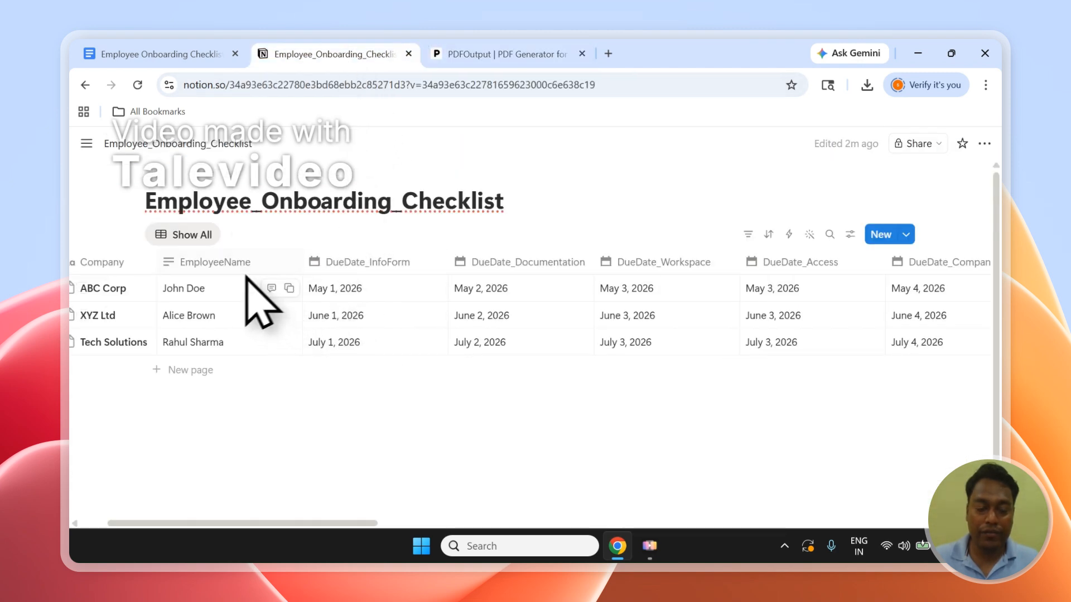
{"action": "left_click", "coordinate": [438, 54]}
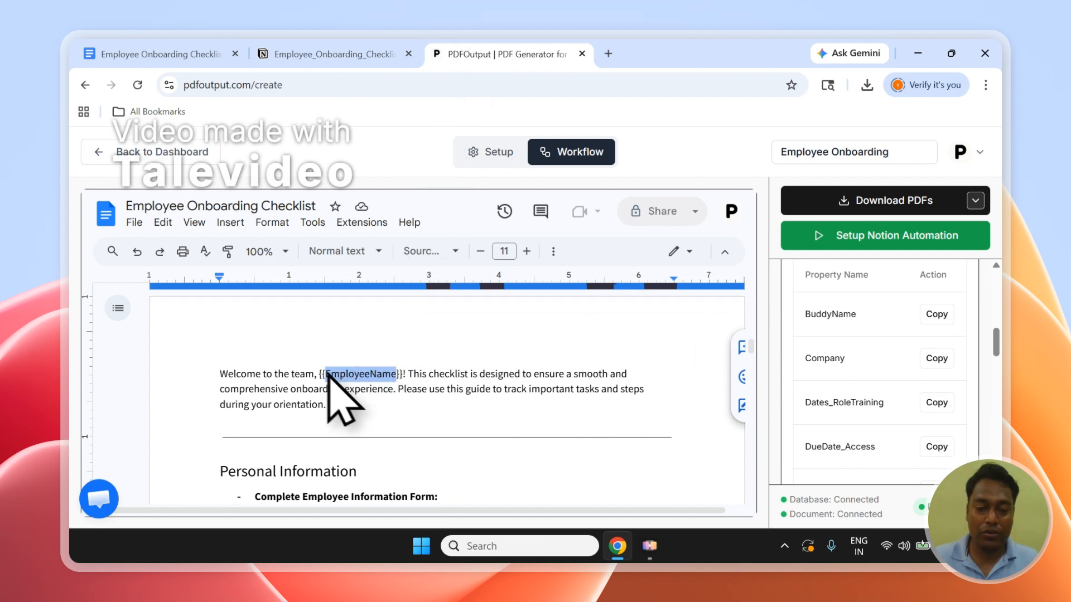
Delete the {{EmployeeName}} placeholder from the welcome sentence of the template.
{"action": "left_click", "coordinate": [402, 375]}
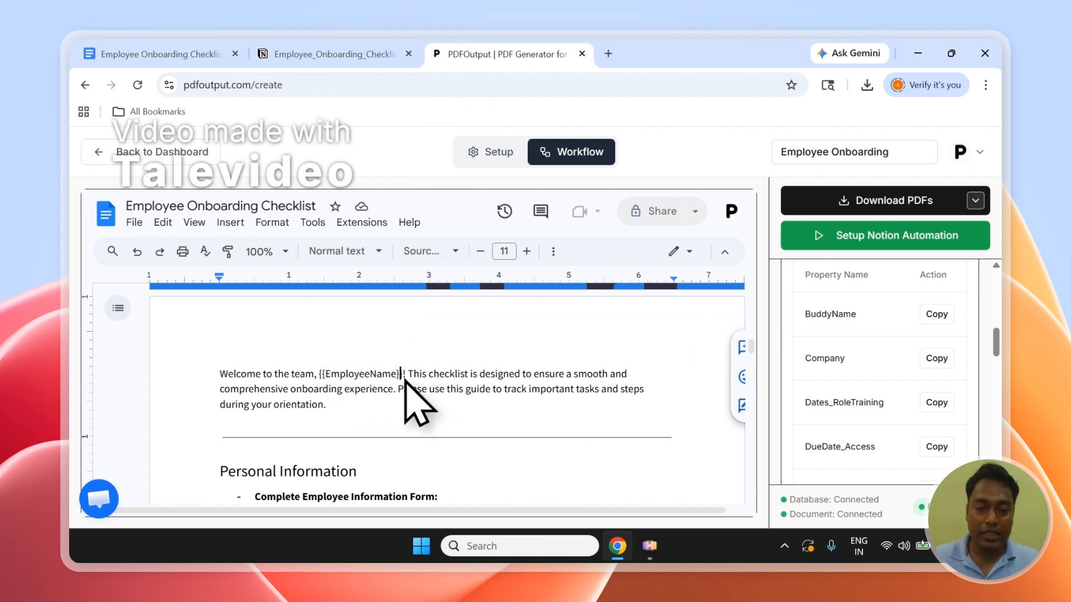
{"action": "key", "text": "BackSpace"}
{"action": "key", "text": "BackSpace"}
{"action": "key", "text": "BackSpace"}
{"action": "key", "text": "BackSpace"}
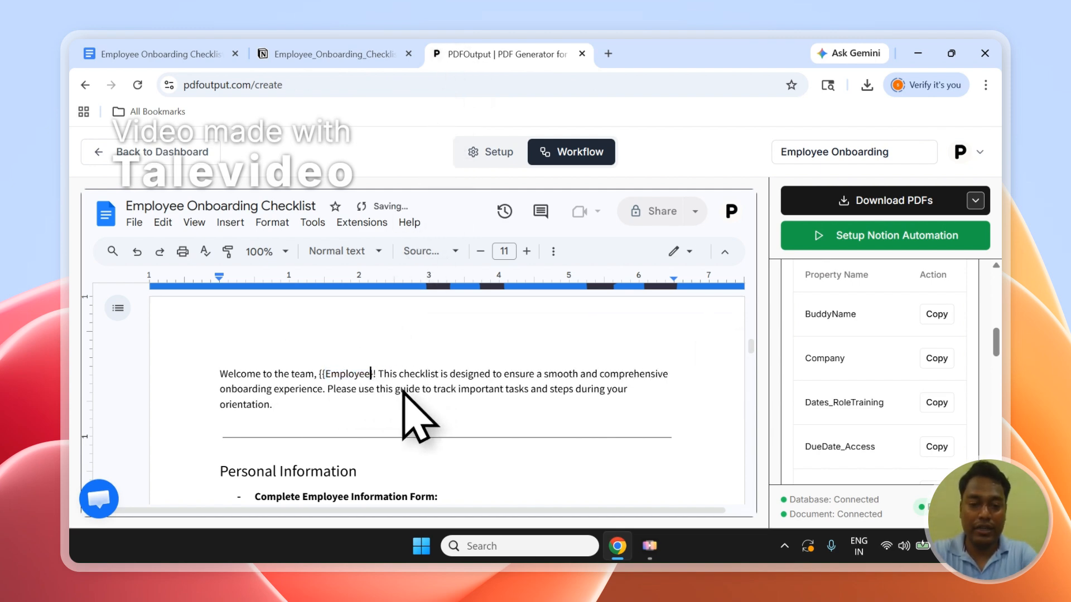
{"action": "key", "text": "BackSpace"}
{"action": "key", "text": "BackSpace"}
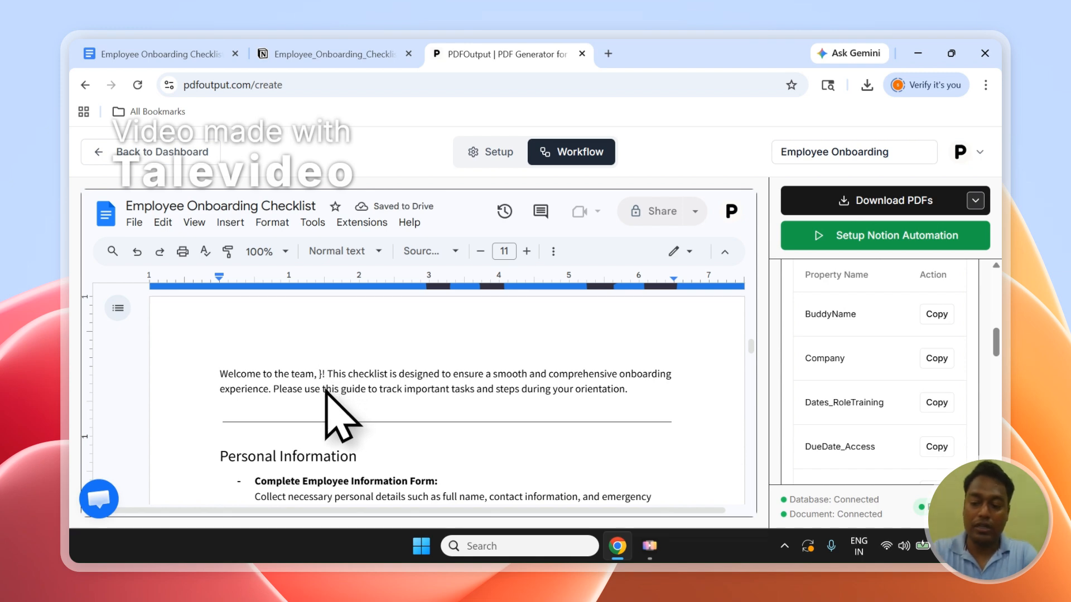
Search the mapping properties for "Employee" and copy the EmployeeName placeholder.
{"action": "scroll", "coordinate": [998, 351], "scroll_direction": "up", "scroll_amount": 3}
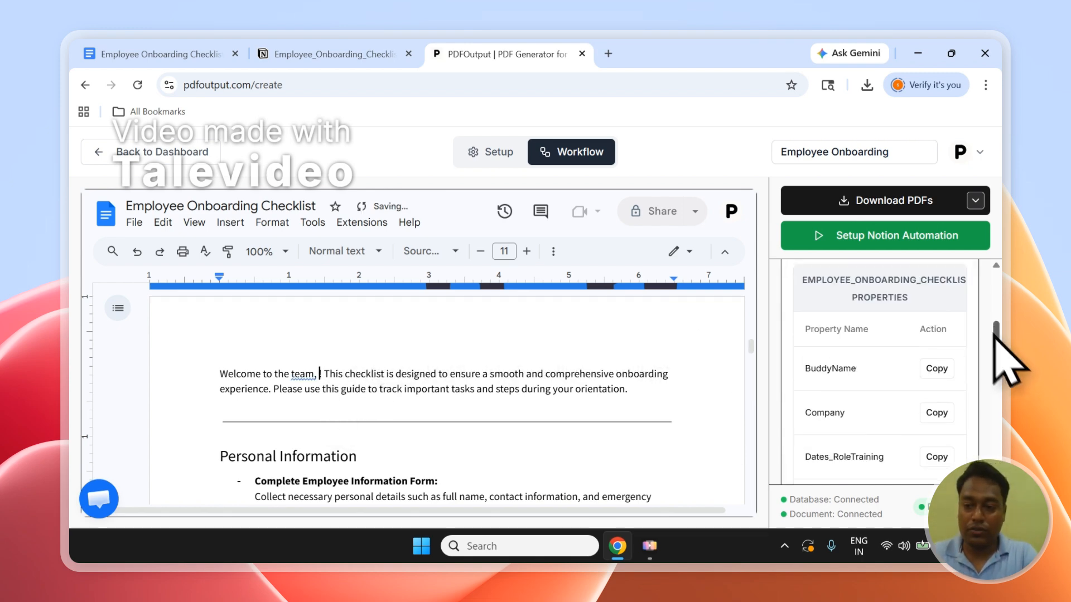
{"action": "scroll", "coordinate": [999, 327], "scroll_direction": "up", "scroll_amount": 1}
{"action": "left_click", "coordinate": [881, 307]}
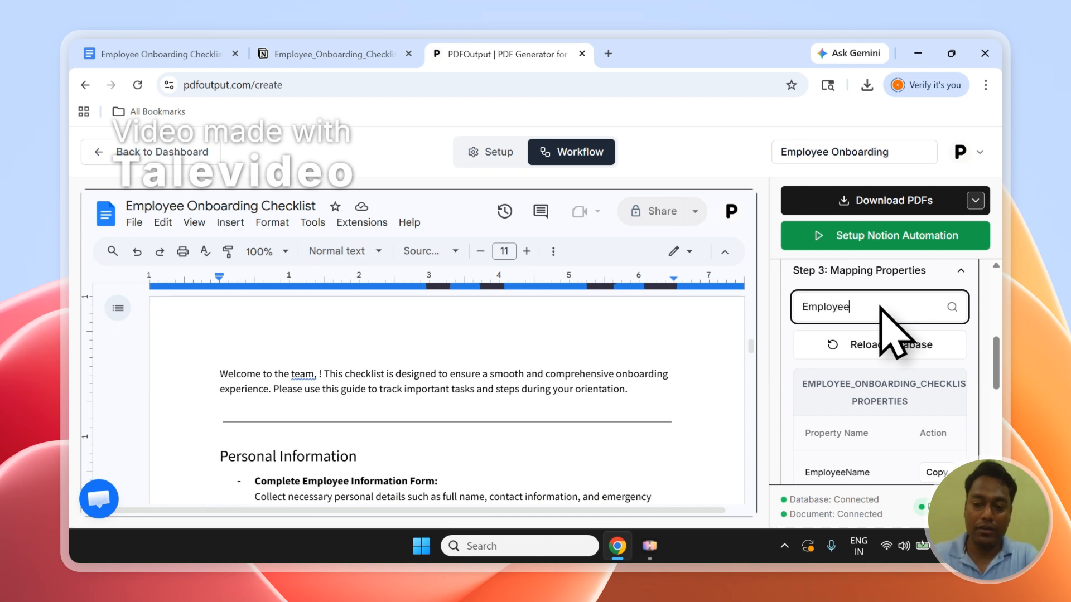
{"action": "left_click", "coordinate": [938, 473]}
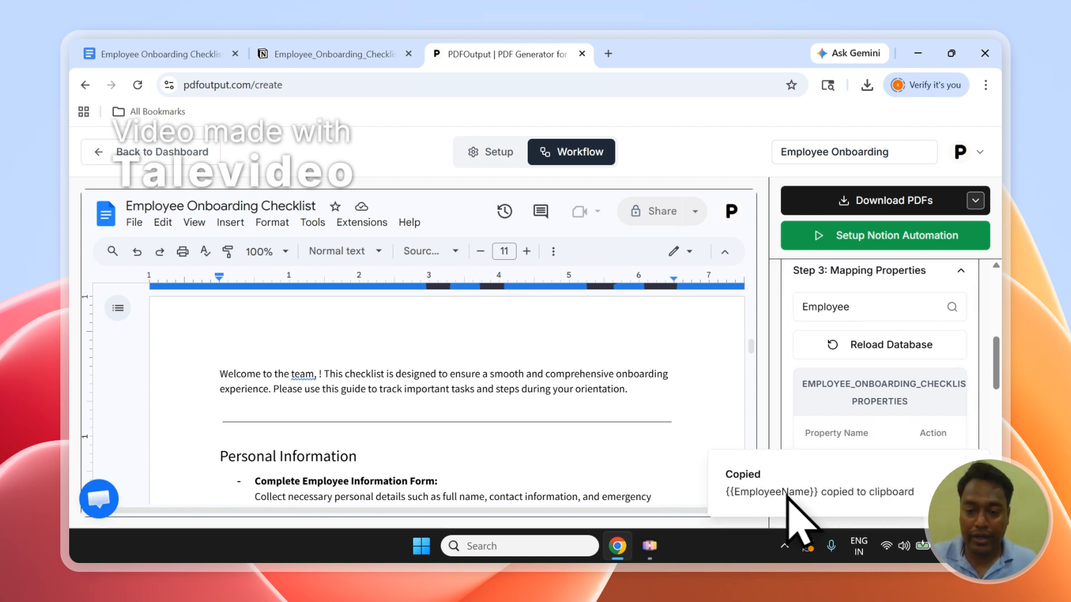
Check the mapping instructions and paste the copied {{EmployeeName}} placeholder after "Welcome to the team," in the template.
{"action": "left_click_drag", "start_coordinate": [998, 378], "coordinate": [995, 323]}
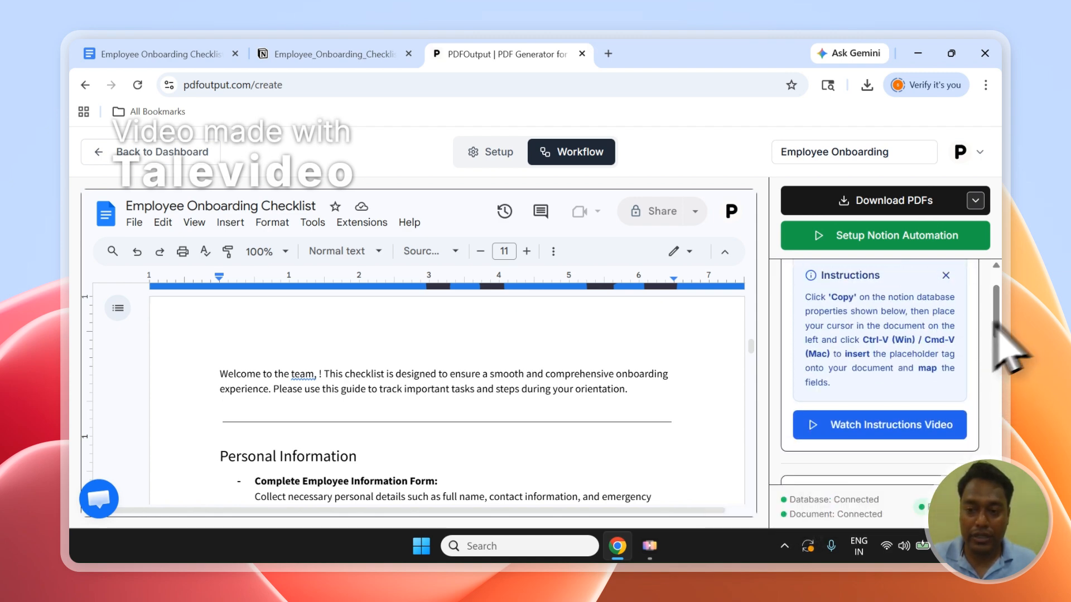
{"action": "left_click_drag", "start_coordinate": [863, 341], "coordinate": [862, 352]}
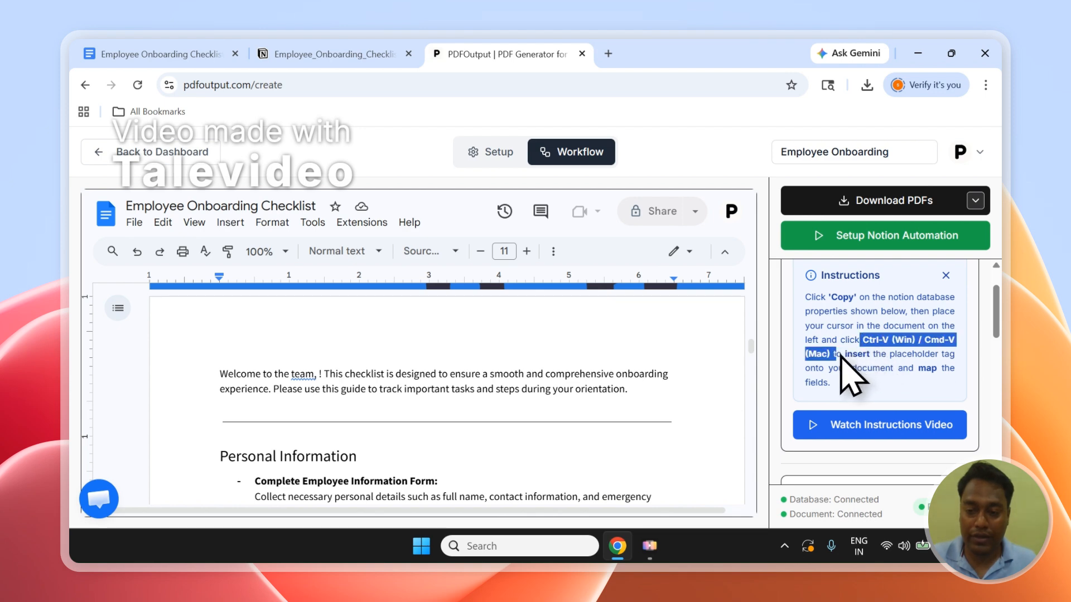
{"action": "left_click", "coordinate": [321, 375]}
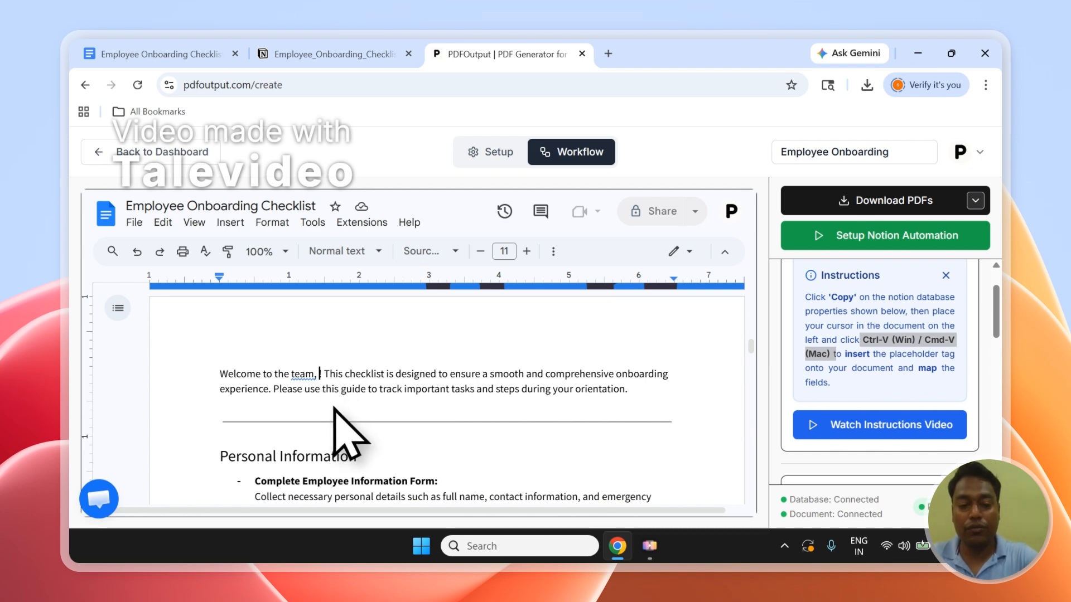
{"action": "key", "text": "ctrl+v"}
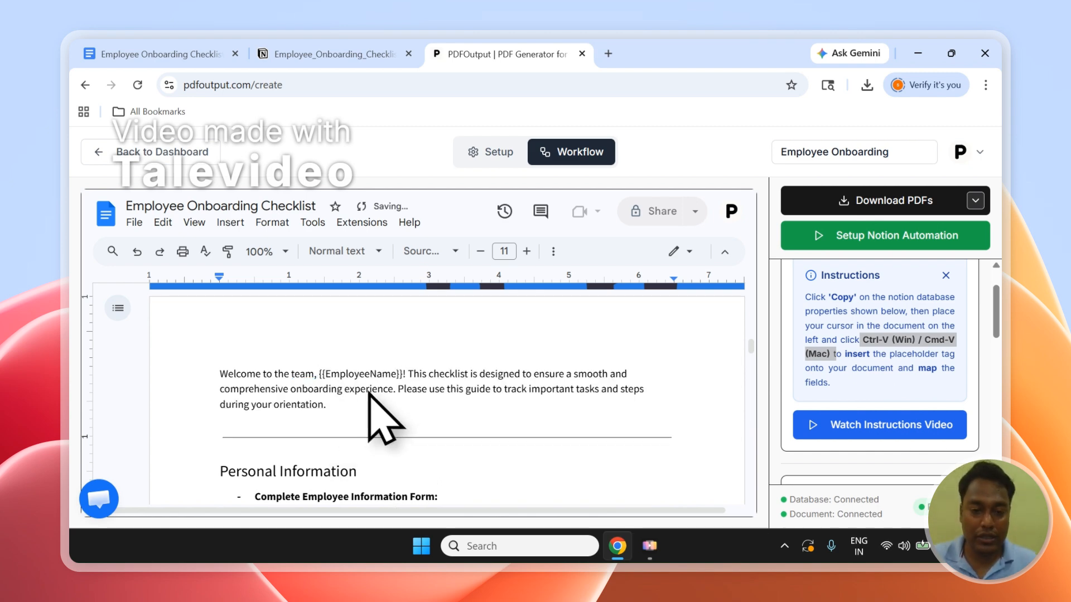
Make the whole {{EmployeeName}} placeholder in the welcome sentence bold.
{"action": "left_click_drag", "start_coordinate": [323, 376], "coordinate": [386, 374]}
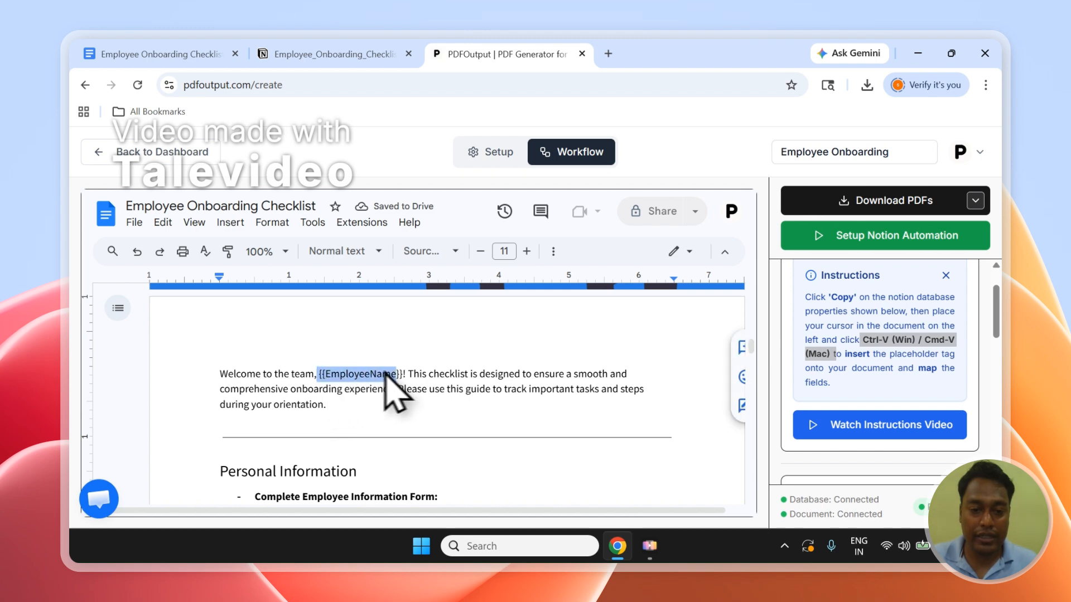
{"action": "left_click", "coordinate": [553, 251]}
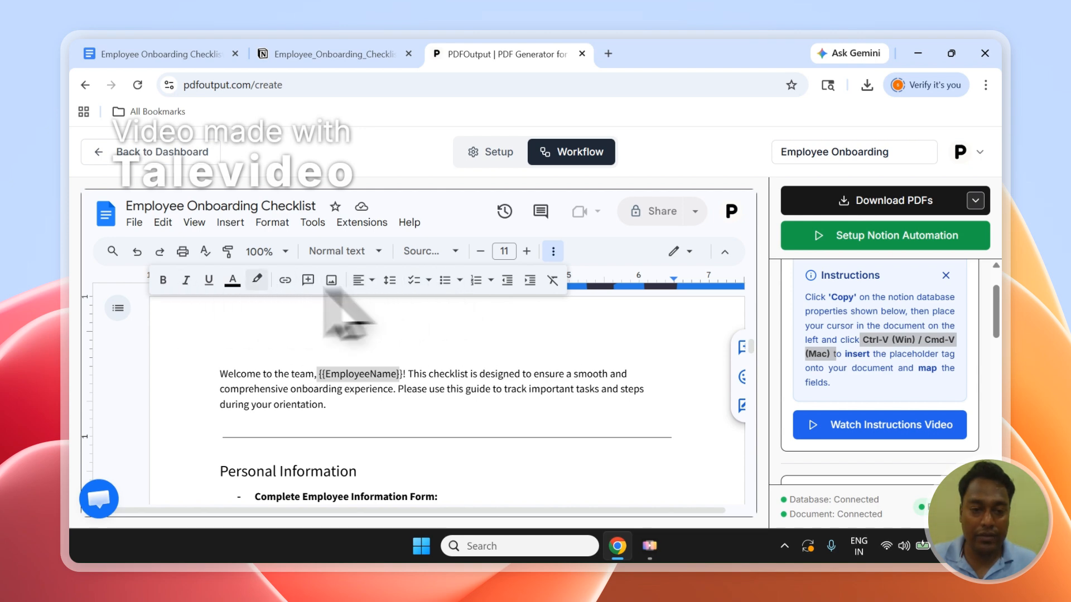
{"action": "double_click", "coordinate": [371, 409]}
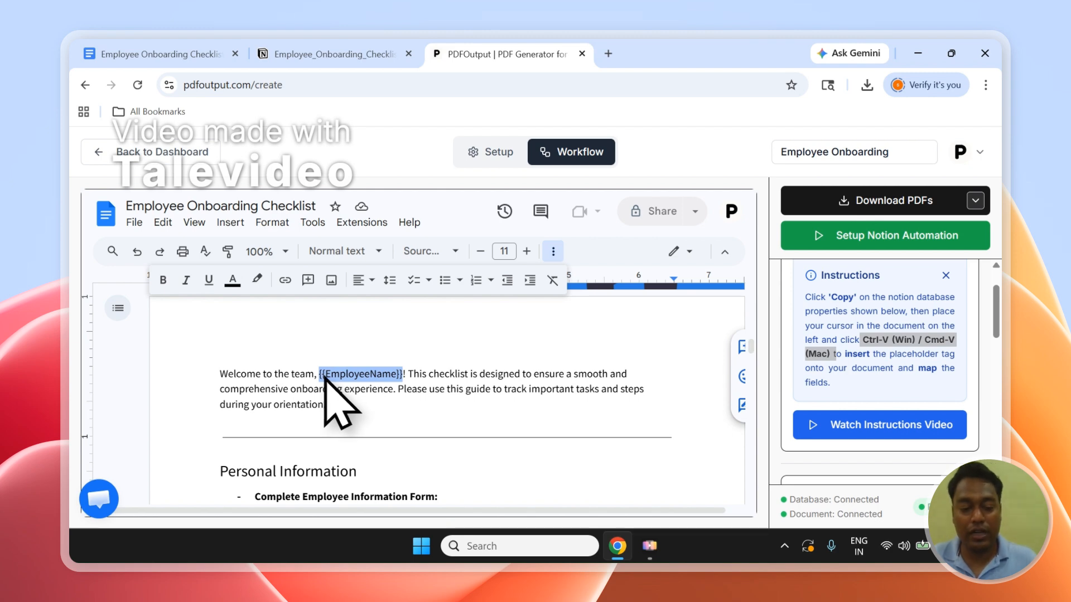
{"action": "left_click", "coordinate": [449, 378]}
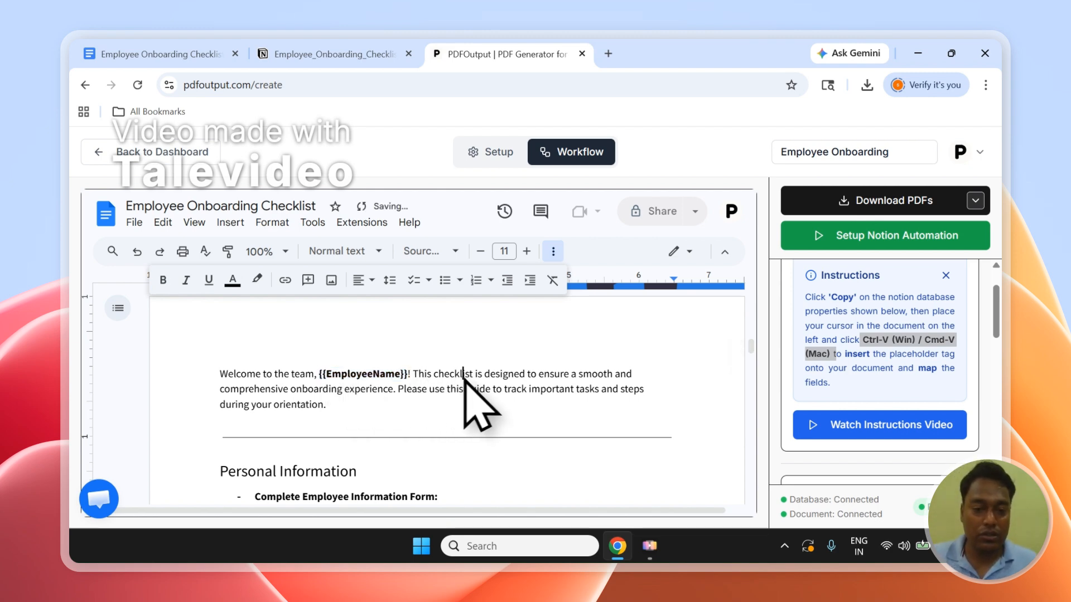
Review the placeholders in the template's Personal Information, Workspace Setup and Company Orientation sections.
{"action": "scroll", "coordinate": [424, 393], "scroll_direction": "down", "scroll_amount": 3}
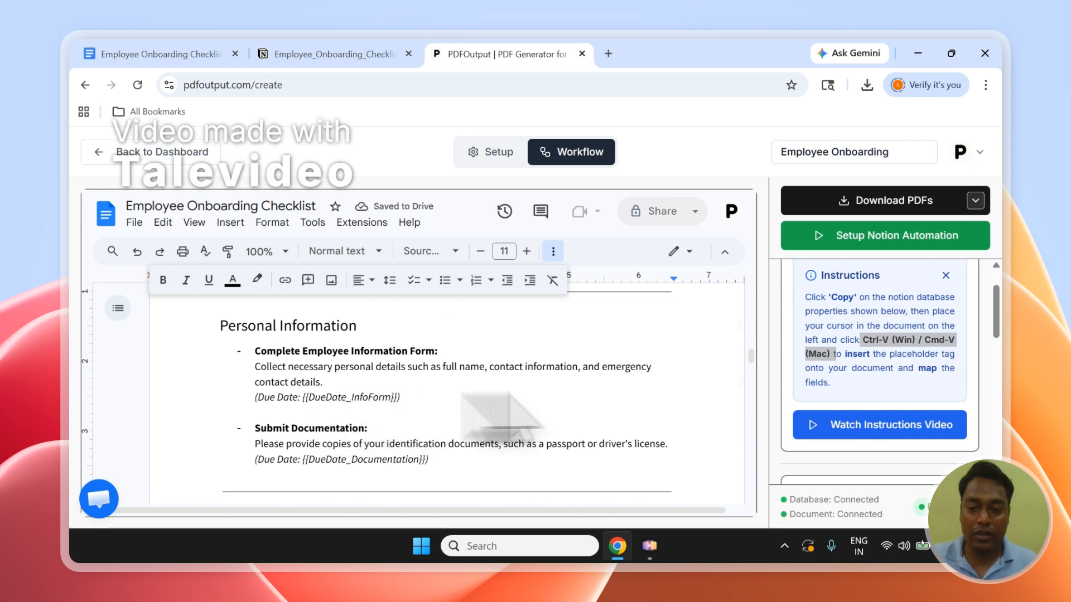
{"action": "scroll", "coordinate": [351, 408], "scroll_direction": "up", "scroll_amount": 5}
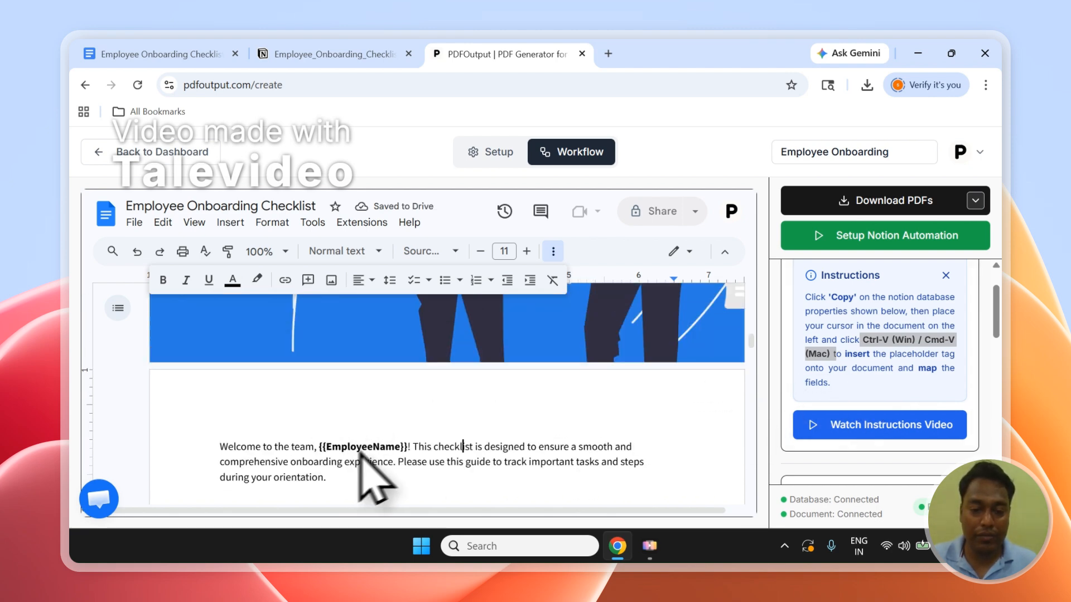
{"action": "scroll", "coordinate": [360, 453], "scroll_direction": "down", "scroll_amount": 10}
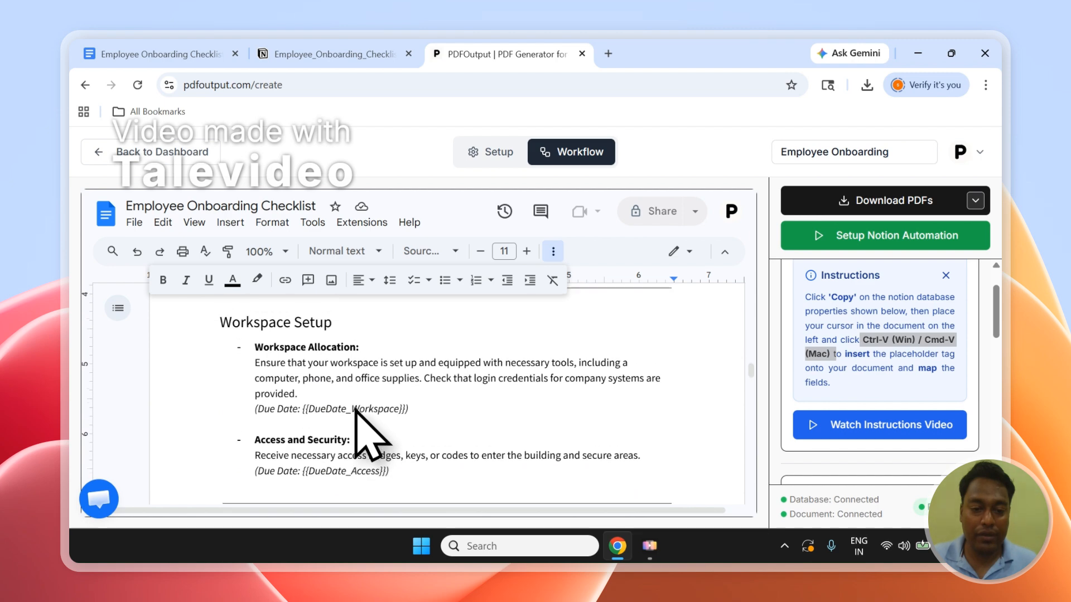
{"action": "scroll", "coordinate": [357, 424], "scroll_direction": "down", "scroll_amount": 3}
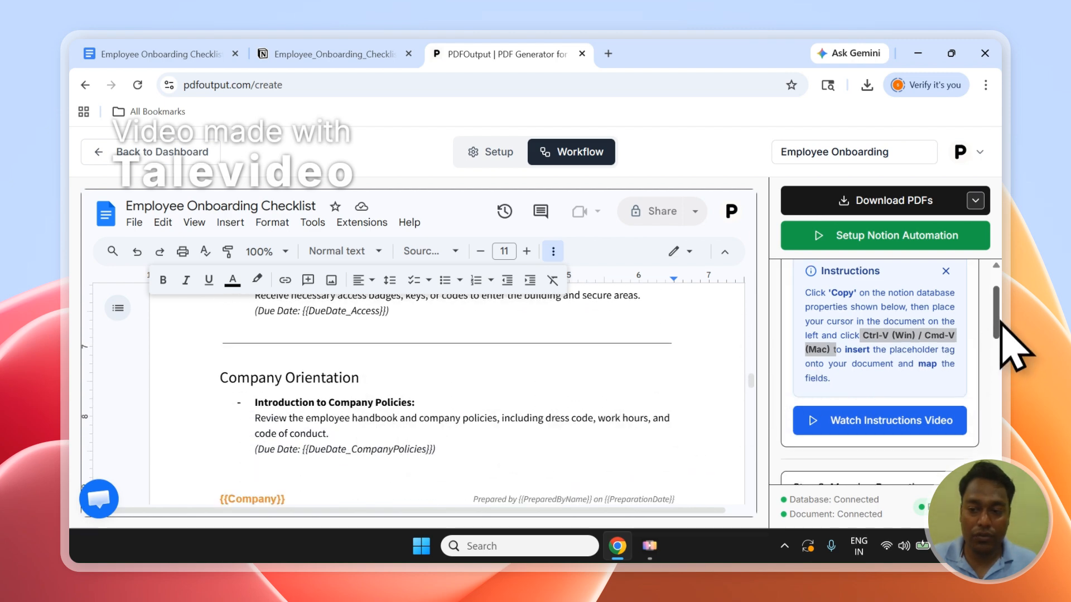
Clear the "Employee" search from the mapping properties list.
{"action": "scroll", "coordinate": [1000, 324], "scroll_direction": "down", "scroll_amount": 3}
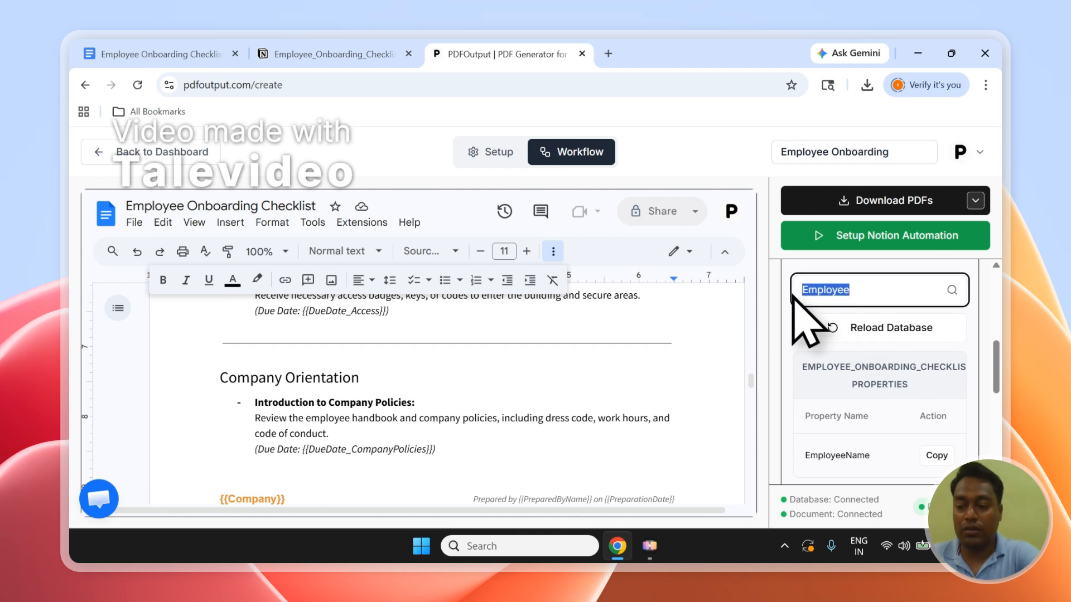
{"action": "key", "text": "BackSpace"}
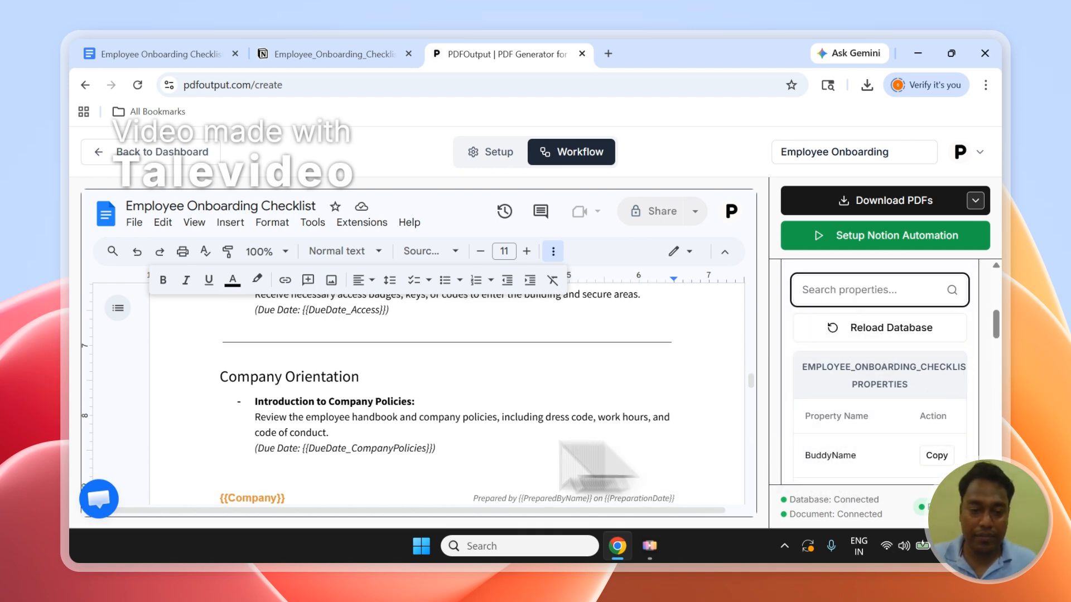
Review the placeholders throughout the template against the mapping properties, from Team Integration back to {{EmployeeName}} in the welcome sentence.
{"action": "scroll", "coordinate": [407, 443], "scroll_direction": "down", "scroll_amount": 6}
{"action": "scroll", "coordinate": [411, 418], "scroll_direction": "up", "scroll_amount": 4}
{"action": "scroll", "coordinate": [379, 418], "scroll_direction": "up", "scroll_amount": 1}
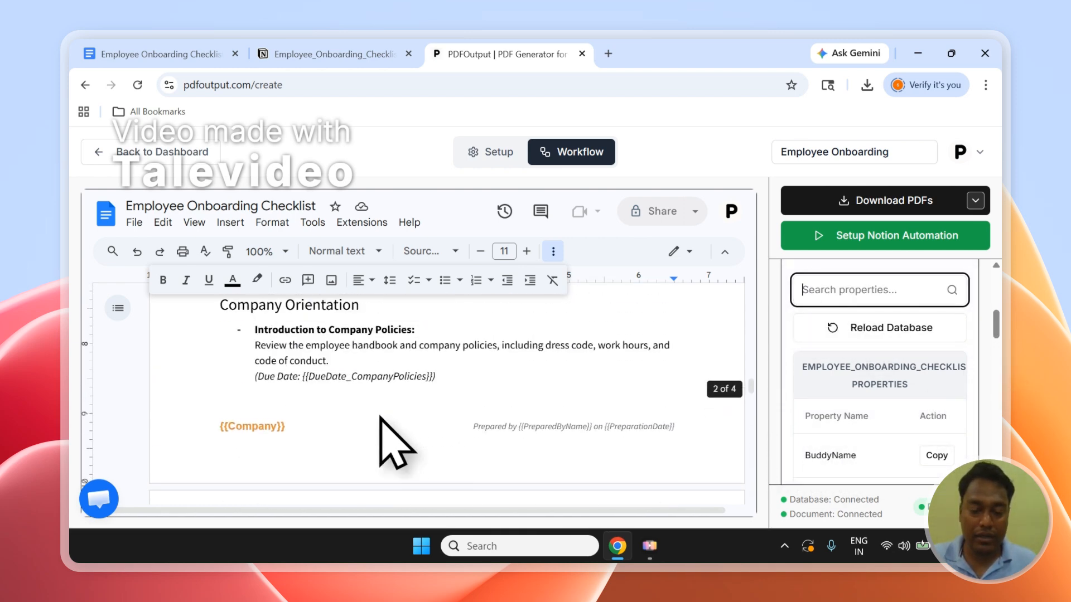
{"action": "scroll", "coordinate": [379, 417], "scroll_direction": "down", "scroll_amount": 6}
{"action": "scroll", "coordinate": [369, 413], "scroll_direction": "down", "scroll_amount": 10}
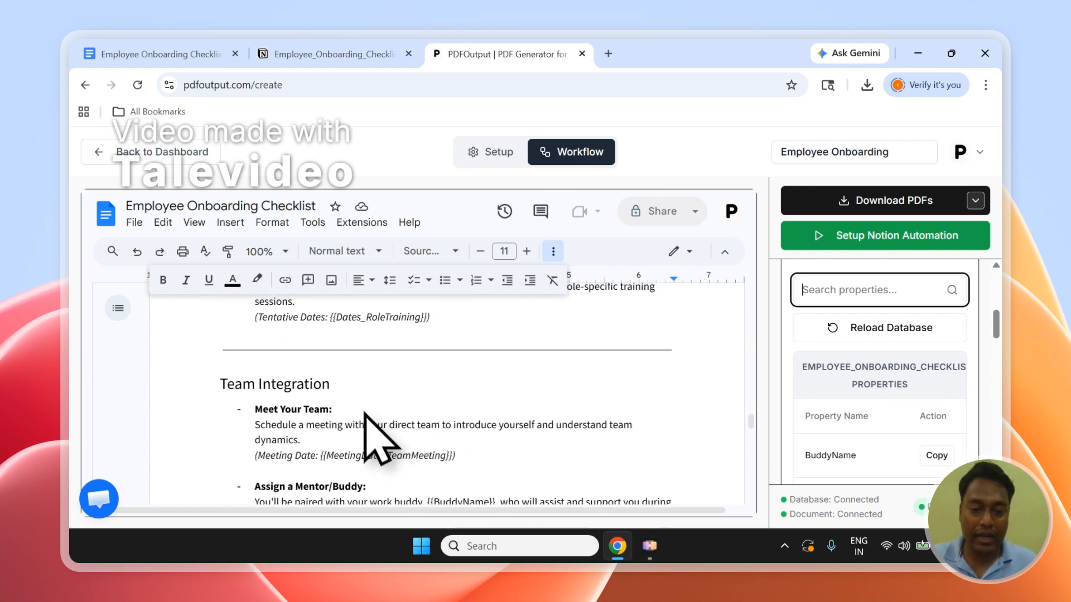
{"action": "scroll", "coordinate": [368, 419], "scroll_direction": "down", "scroll_amount": 4}
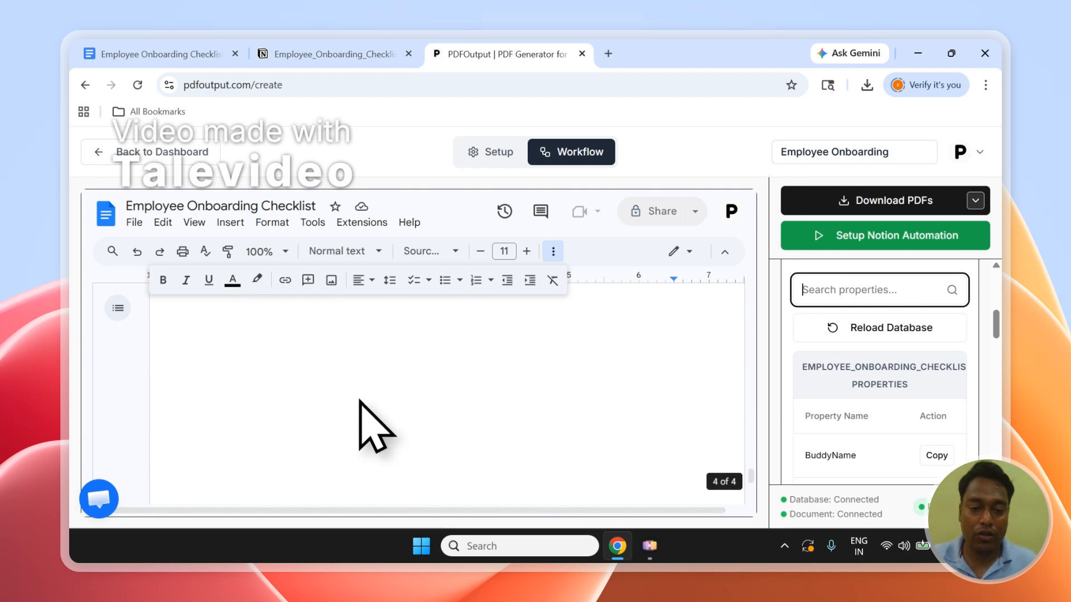
{"action": "scroll", "coordinate": [368, 418], "scroll_direction": "up", "scroll_amount": 6}
{"action": "scroll", "coordinate": [369, 420], "scroll_direction": "up", "scroll_amount": 15}
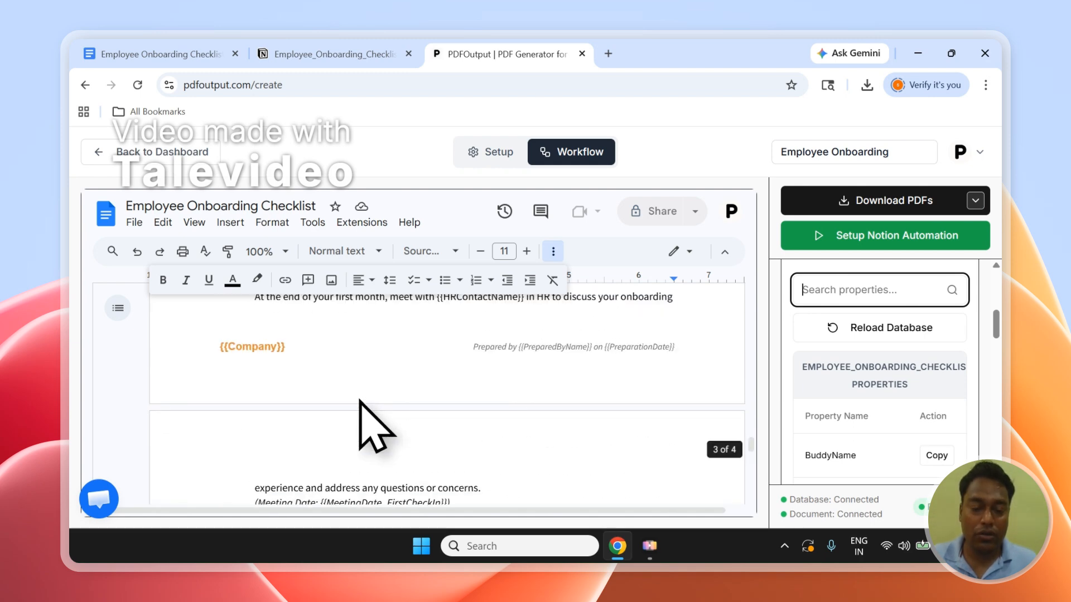
{"action": "scroll", "coordinate": [368, 418], "scroll_direction": "up", "scroll_amount": 3}
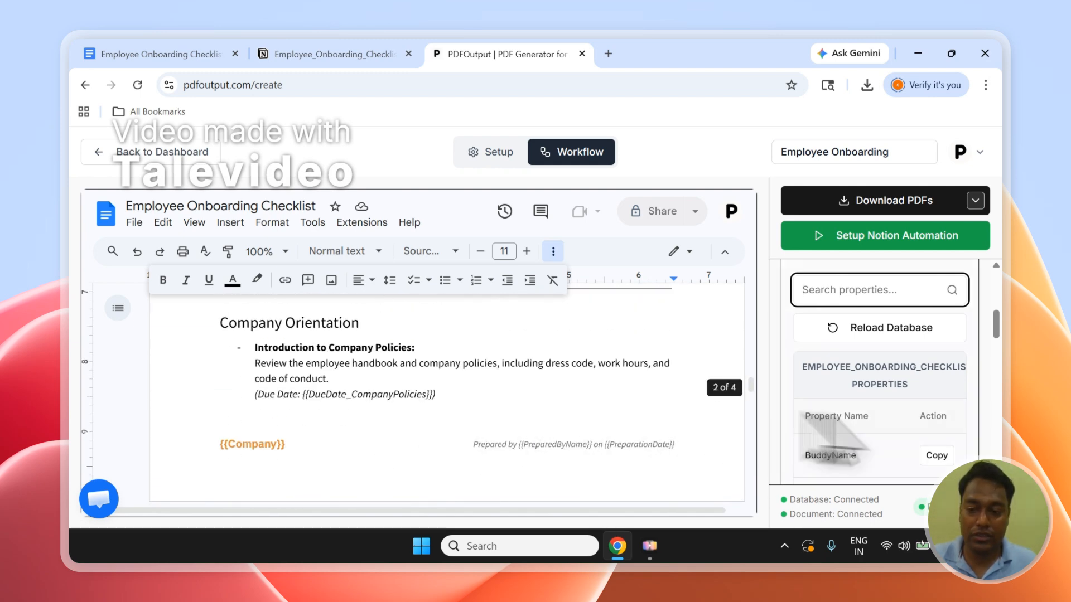
{"action": "scroll", "coordinate": [942, 424], "scroll_direction": "down", "scroll_amount": 5}
{"action": "scroll", "coordinate": [430, 407], "scroll_direction": "up", "scroll_amount": 10}
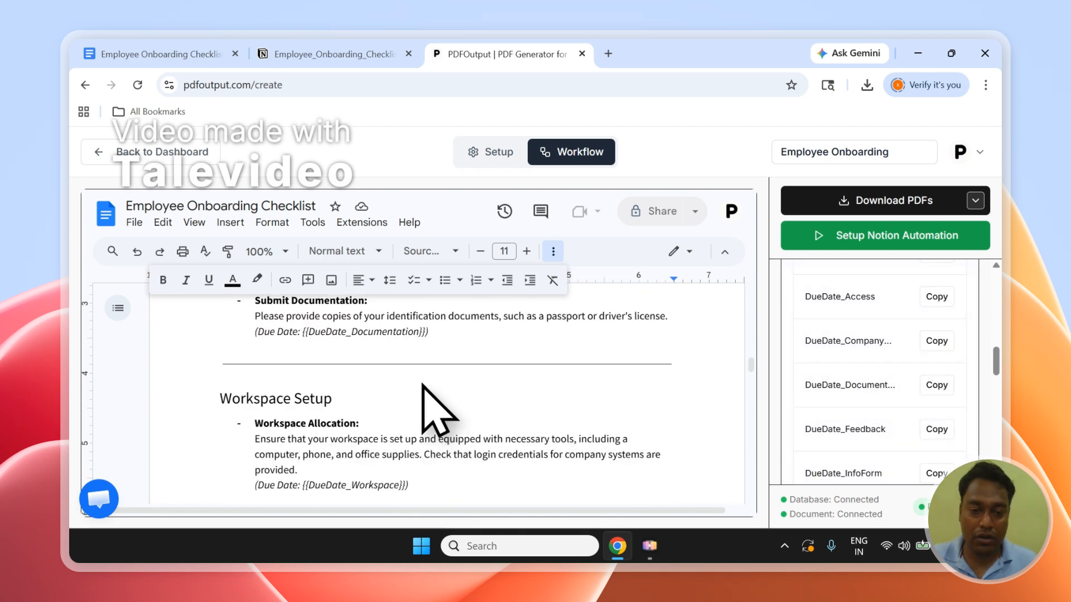
{"action": "scroll", "coordinate": [424, 390], "scroll_direction": "down", "scroll_amount": 3}
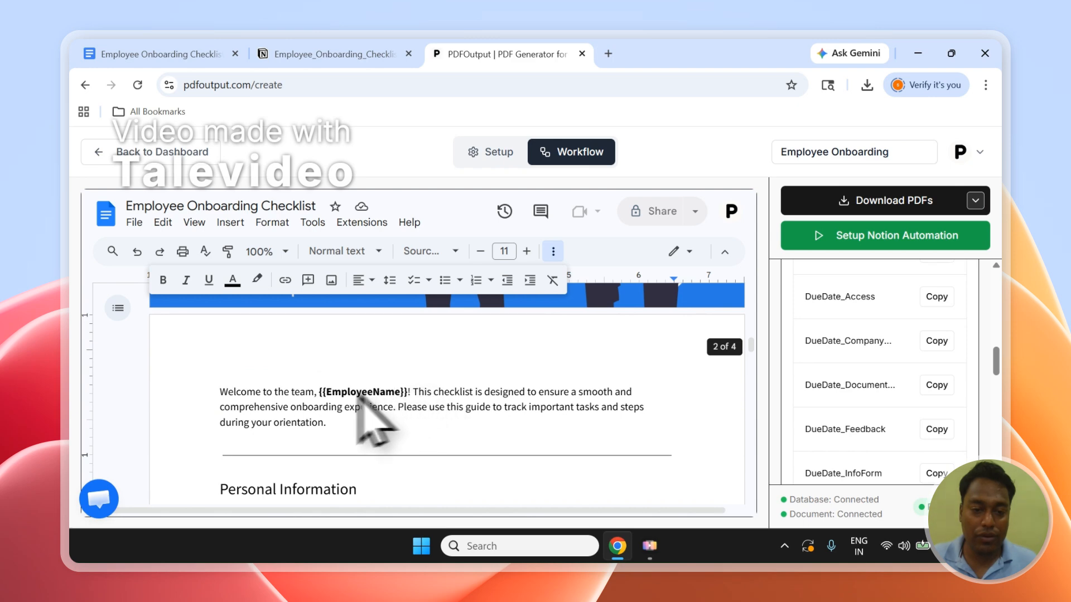
{"action": "left_click_drag", "start_coordinate": [320, 392], "coordinate": [382, 392]}
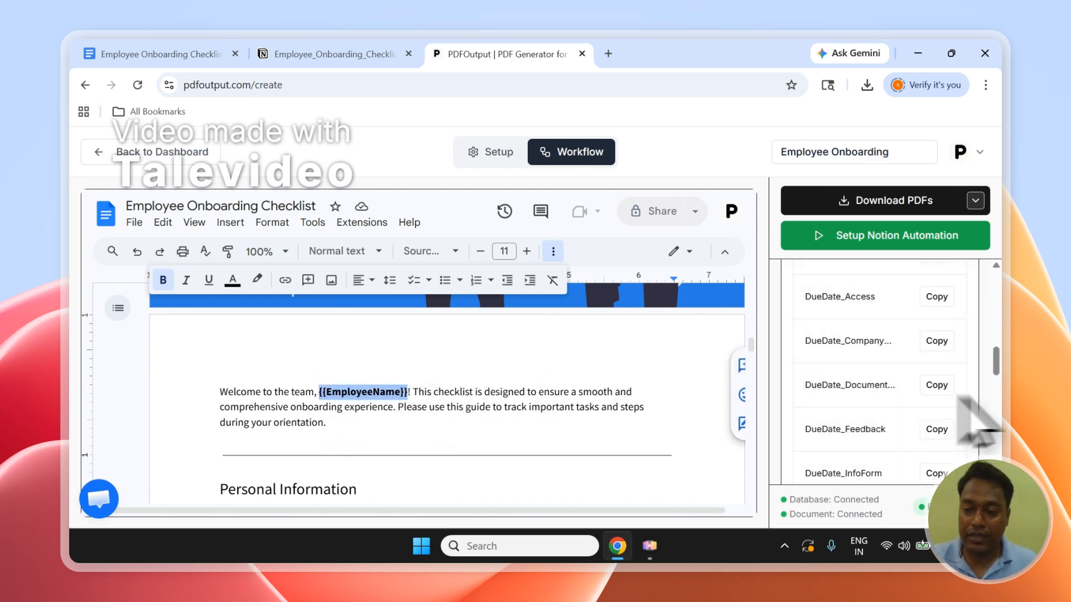
Check the EmployeeName column in the Notion database and set the PDF File Name property to EmployeeName in the additional settings.
{"action": "left_click_drag", "start_coordinate": [1004, 370], "coordinate": [1001, 438]}
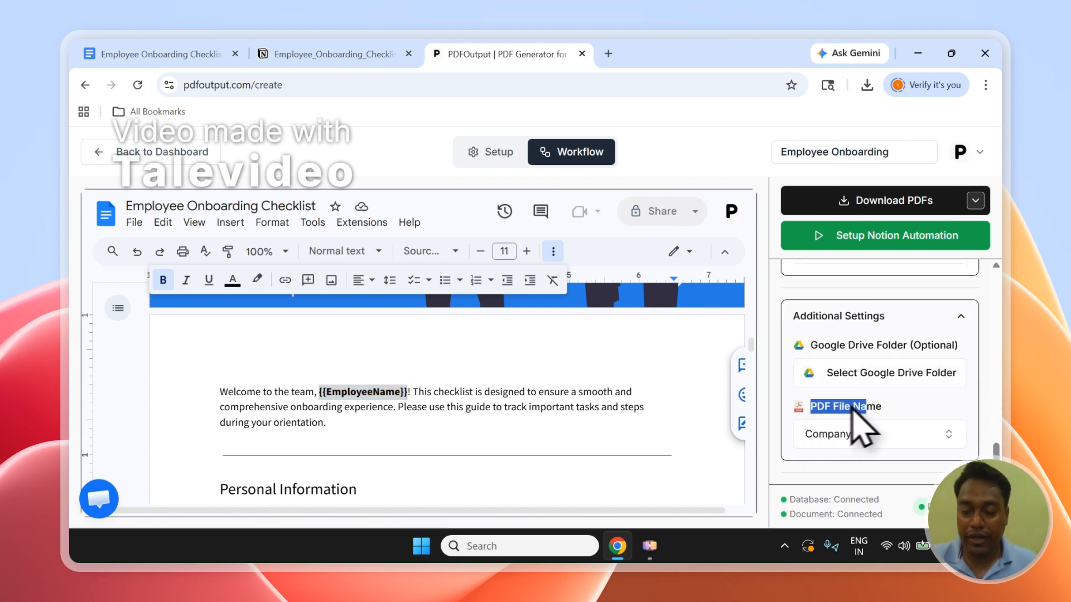
{"action": "left_click", "coordinate": [376, 54]}
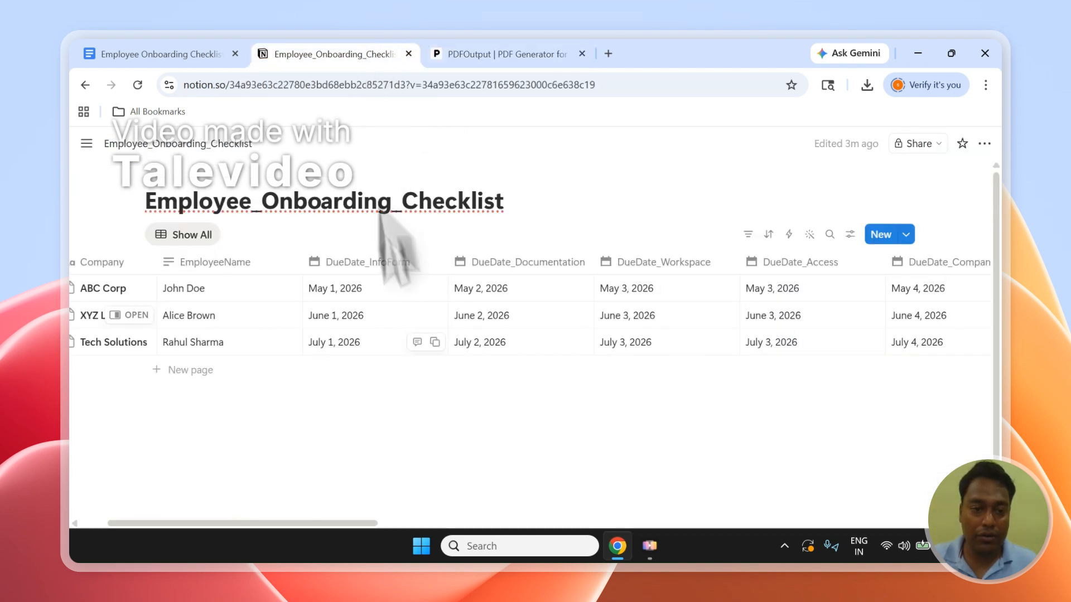
{"action": "left_click_drag", "start_coordinate": [380, 524], "coordinate": [311, 516]}
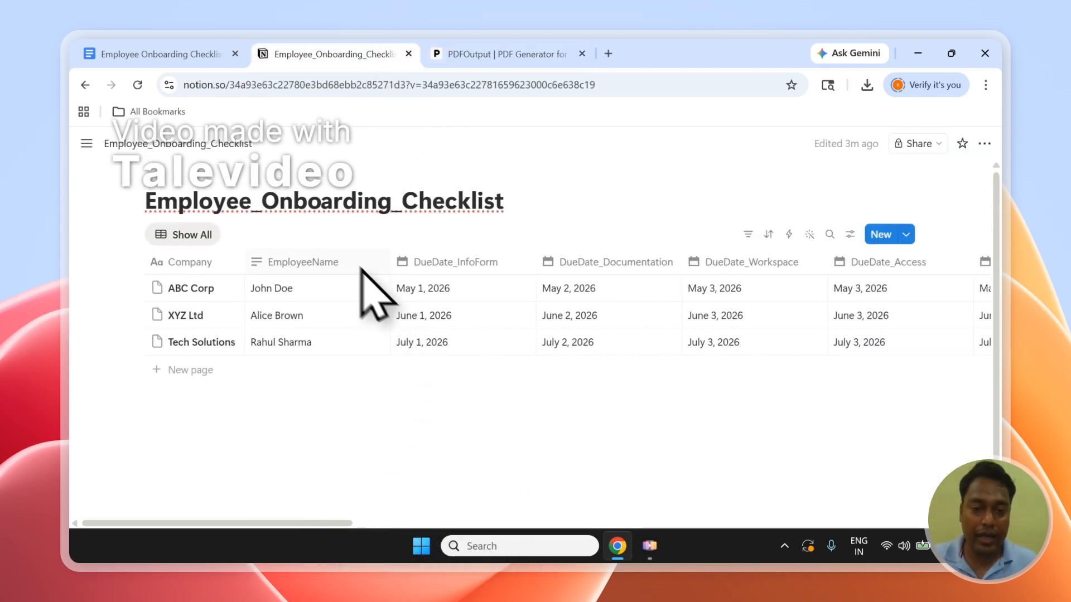
{"action": "left_click", "coordinate": [472, 54]}
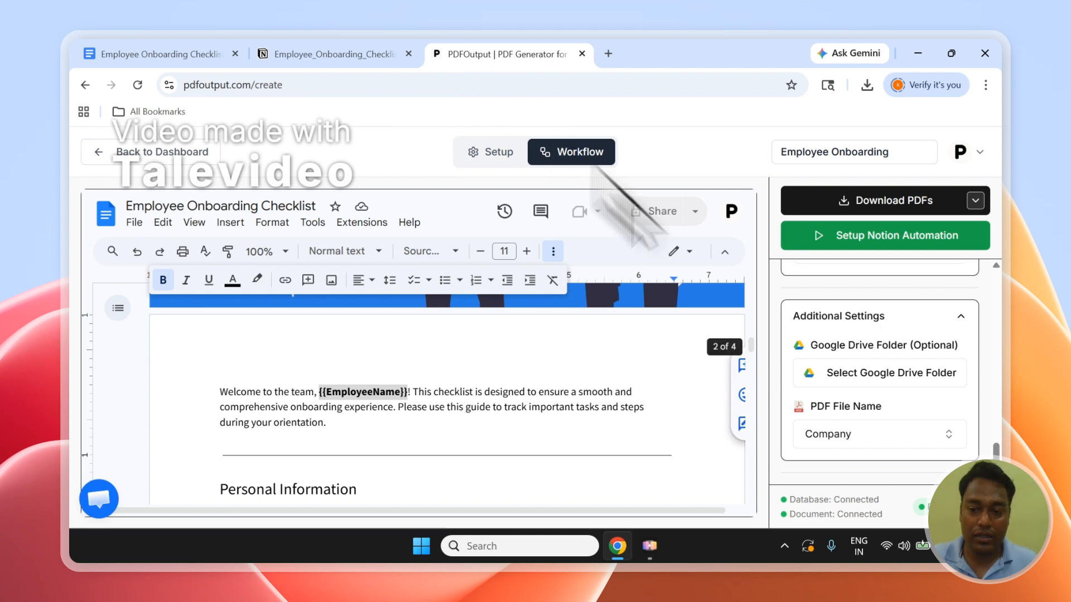
{"action": "left_click", "coordinate": [845, 436]}
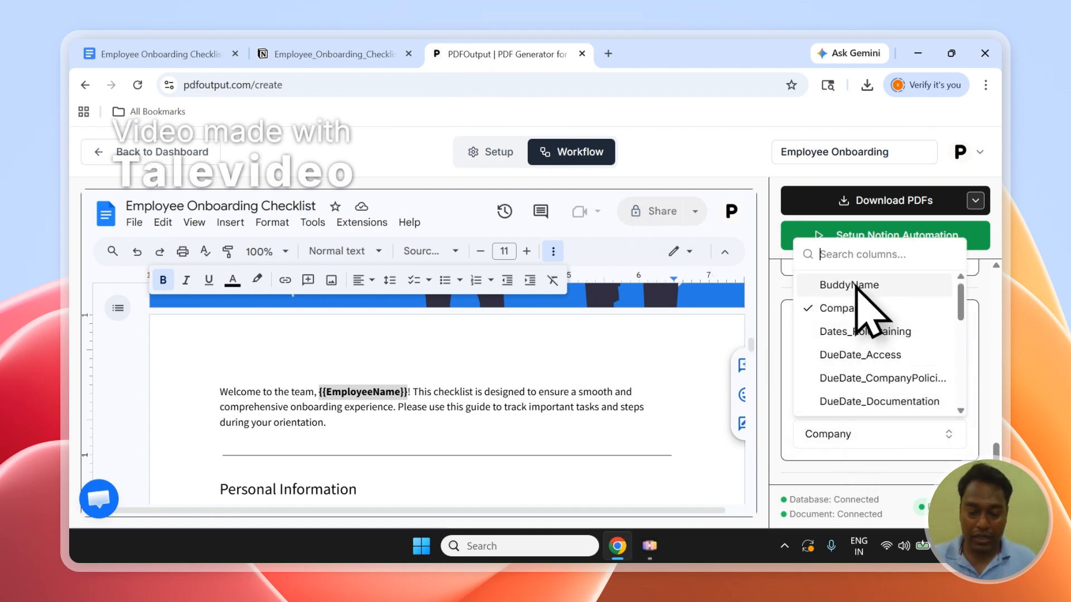
{"action": "type", "text": "employee"}
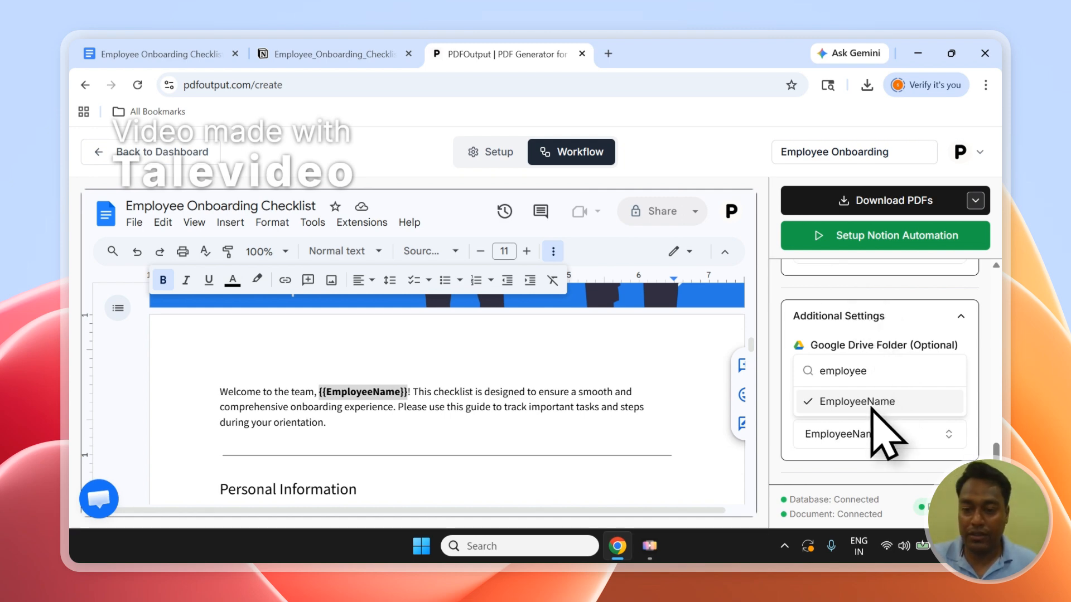
{"action": "left_click", "coordinate": [781, 319]}
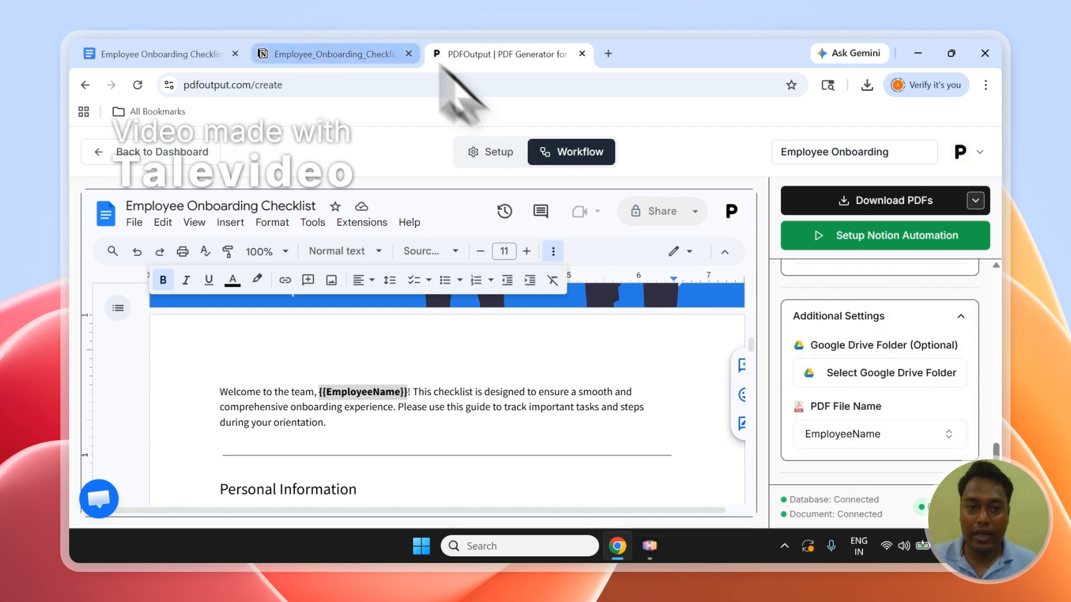
Examine the GeneratePDF, PDFFiles and google_drive_file columns in the Notion database and return to PDFOutput.
{"action": "left_click", "coordinate": [390, 56]}
{"action": "left_click", "coordinate": [491, 54]}
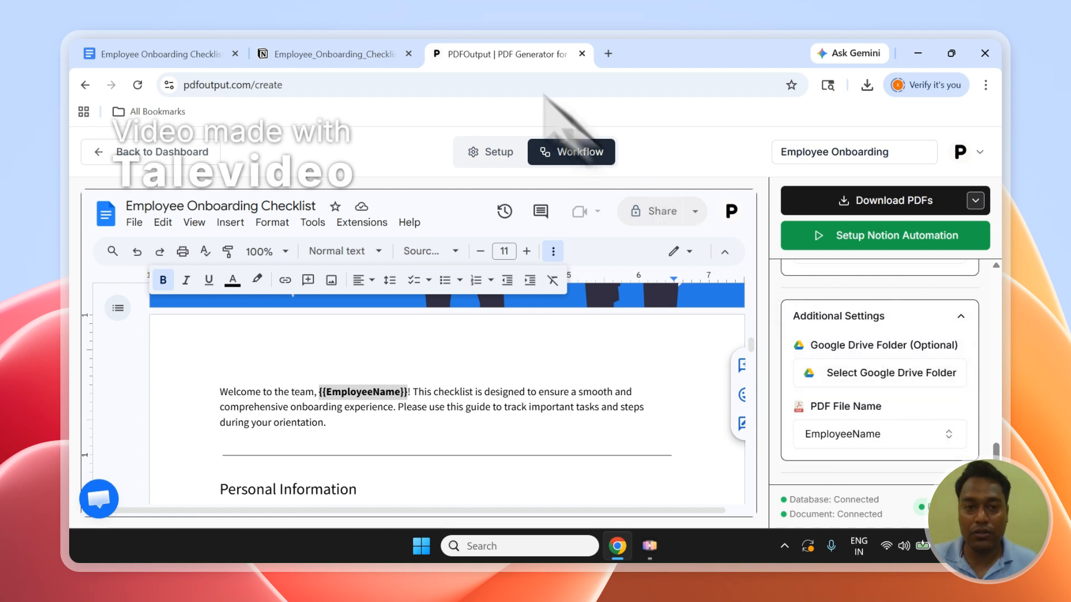
{"action": "left_click", "coordinate": [396, 52]}
{"action": "left_click_drag", "start_coordinate": [338, 525], "coordinate": [961, 525]}
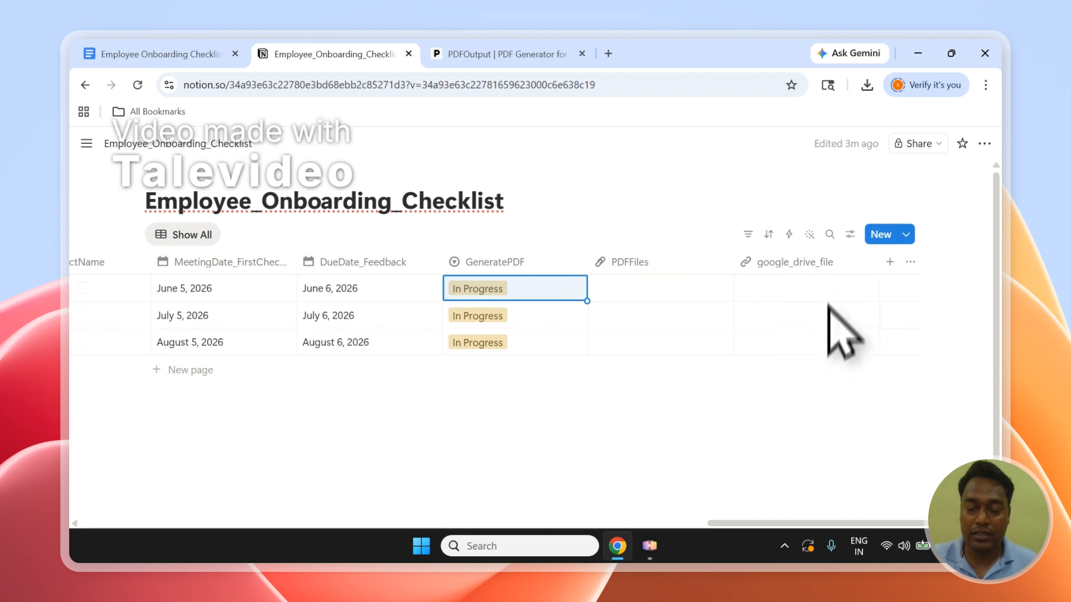
{"action": "left_click", "coordinate": [561, 53]}
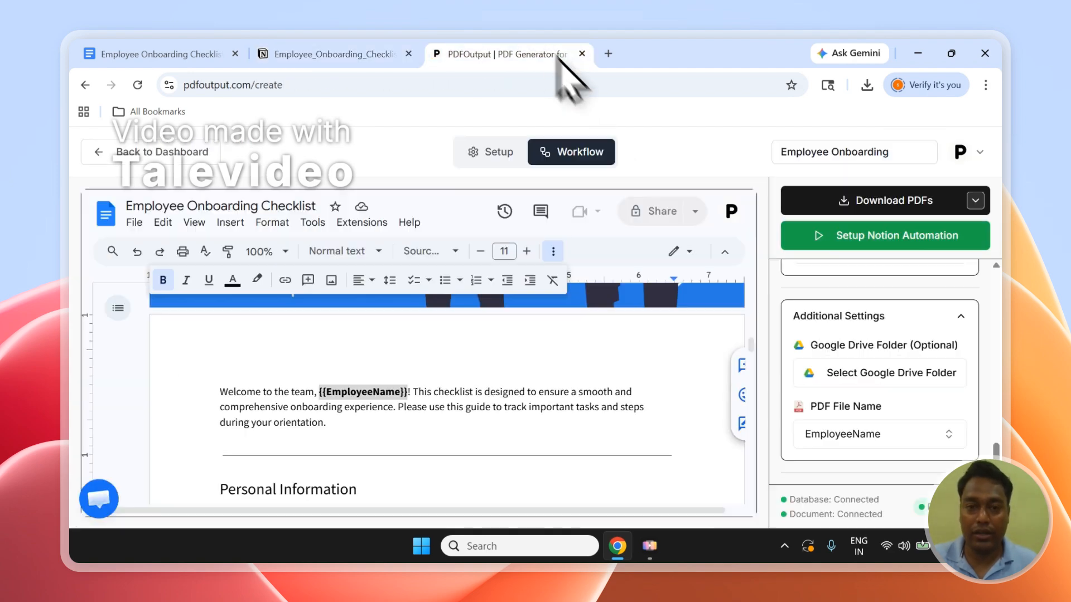
Review the Download 3 PDFs (Slow) and Download All PDFs (Automation) options against the GeneratePDF and PDFFiles columns in Notion.
{"action": "scroll", "coordinate": [881, 380], "scroll_direction": "up", "scroll_amount": 10}
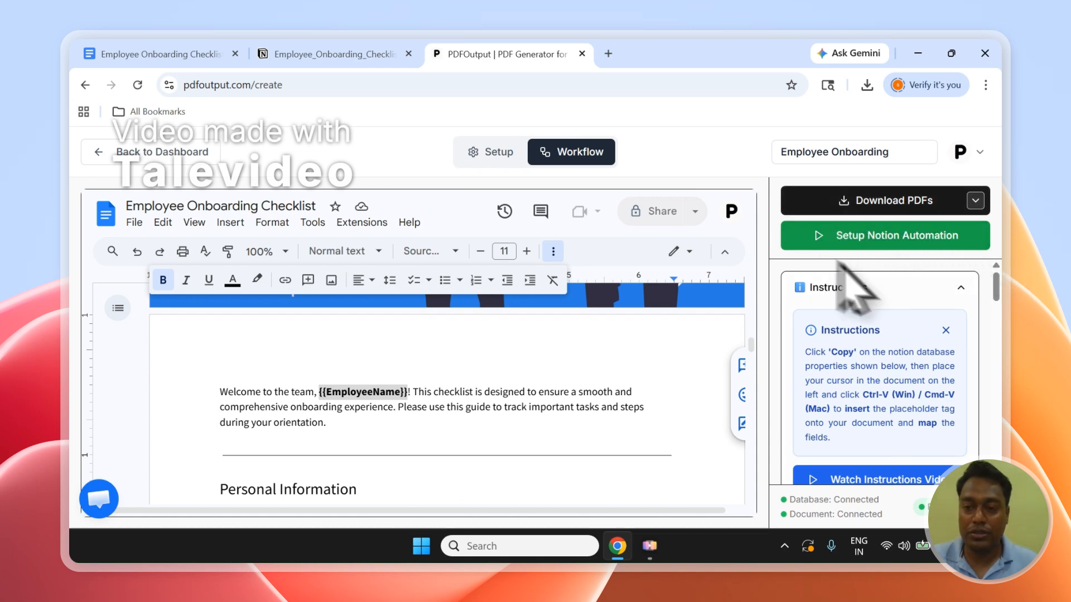
{"action": "left_click", "coordinate": [954, 204]}
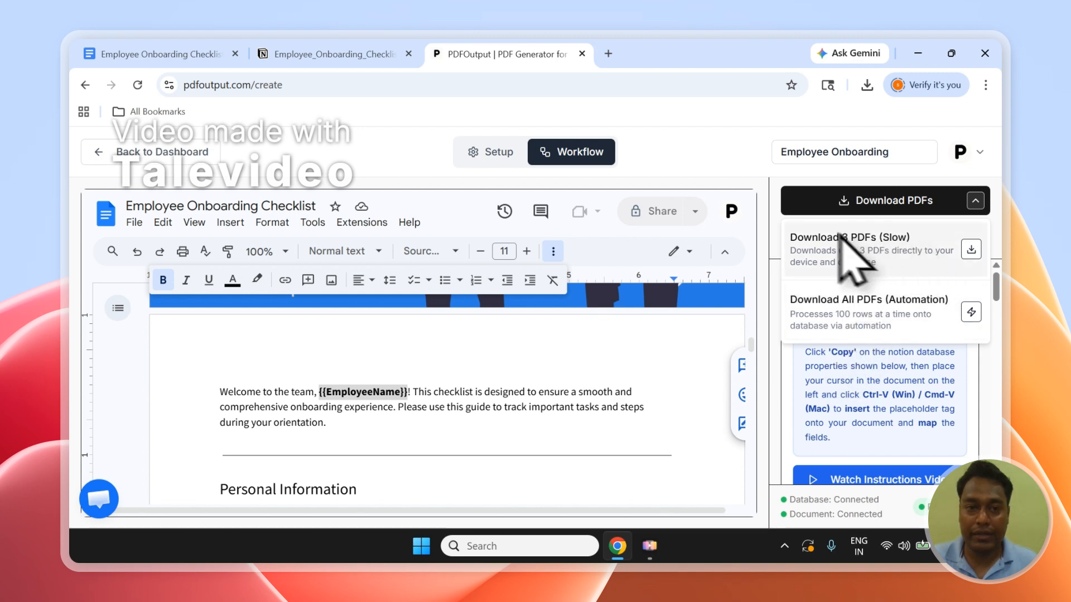
{"action": "left_click", "coordinate": [335, 54]}
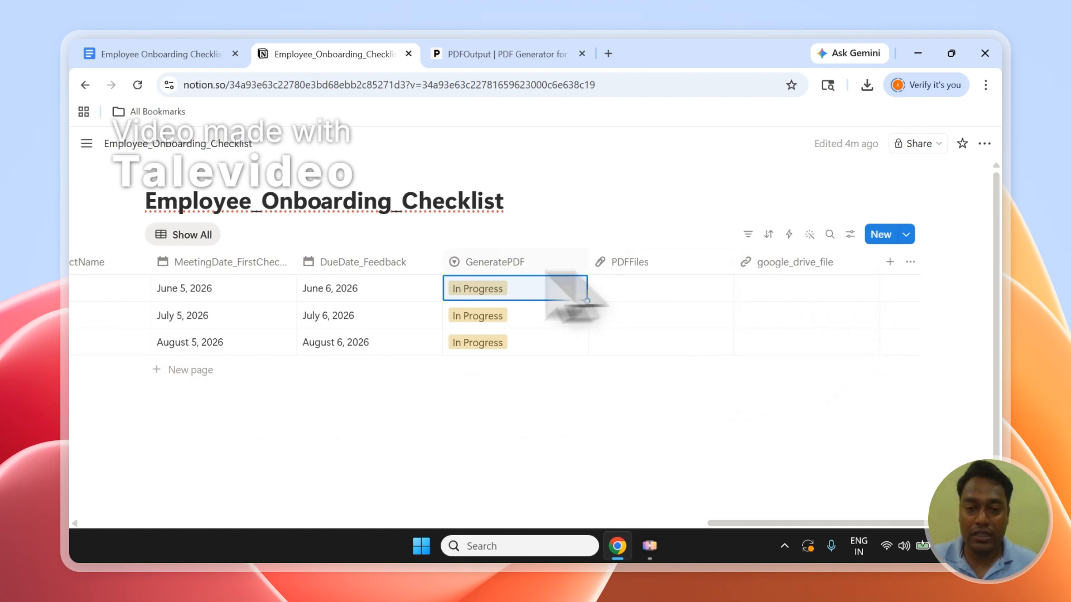
{"action": "left_click", "coordinate": [463, 51]}
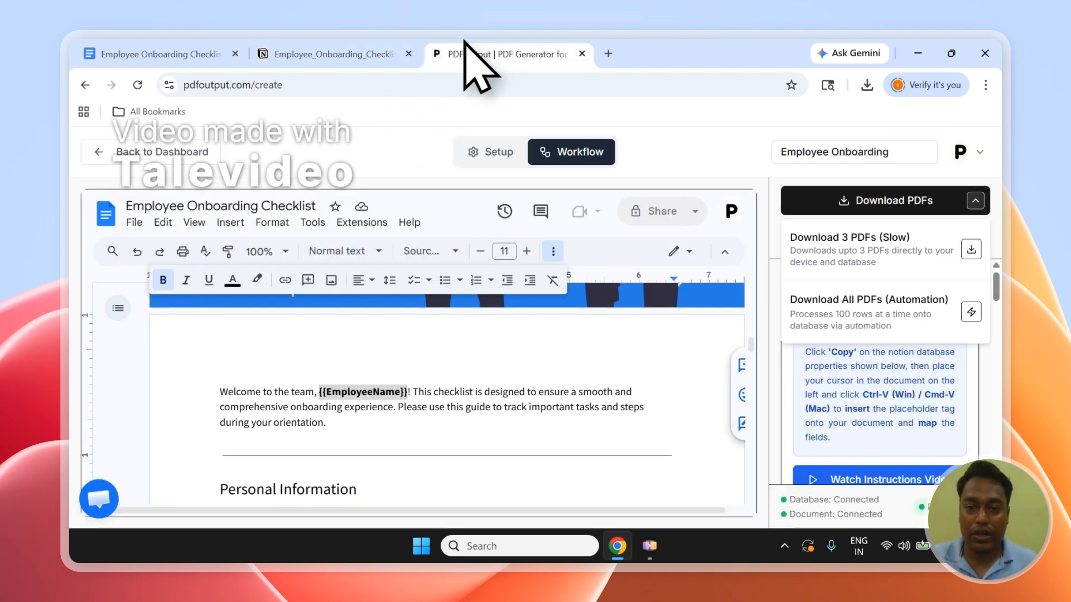
{"action": "left_click", "coordinate": [358, 51]}
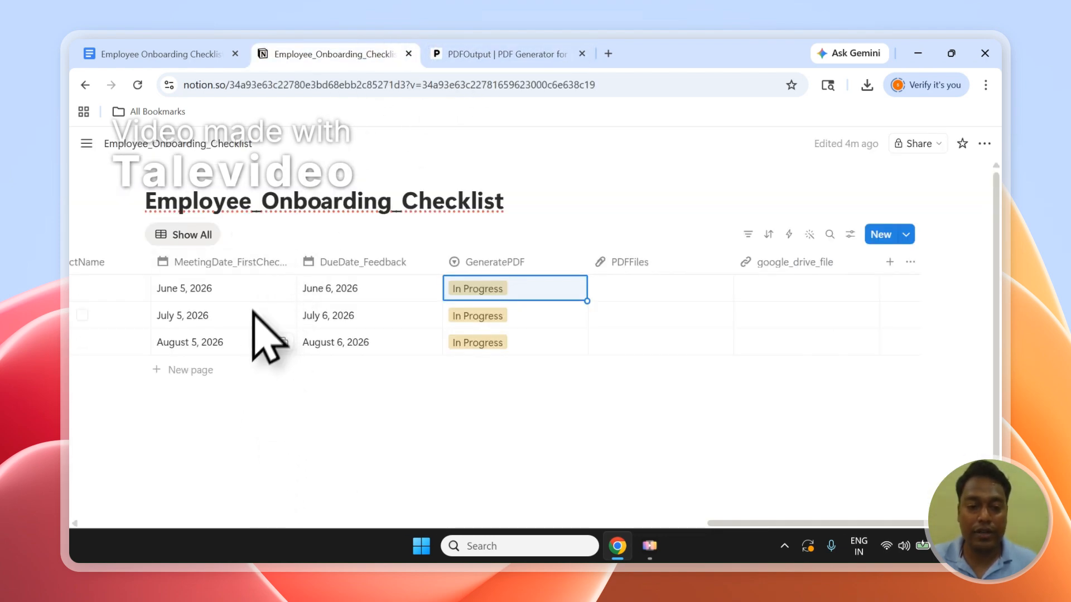
{"action": "left_click", "coordinate": [452, 54]}
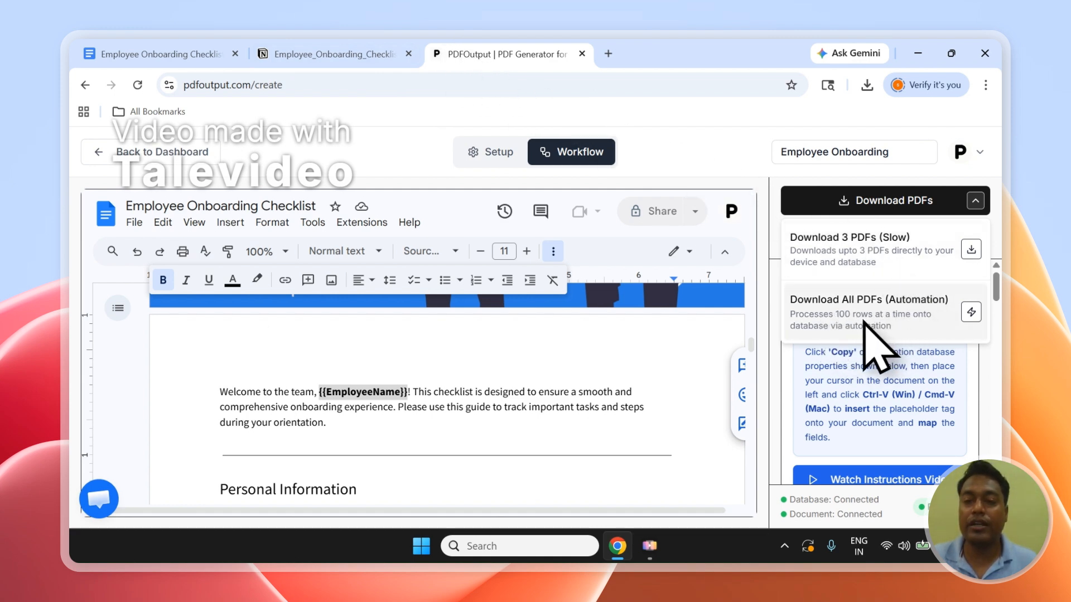
{"action": "left_click", "coordinate": [335, 54]}
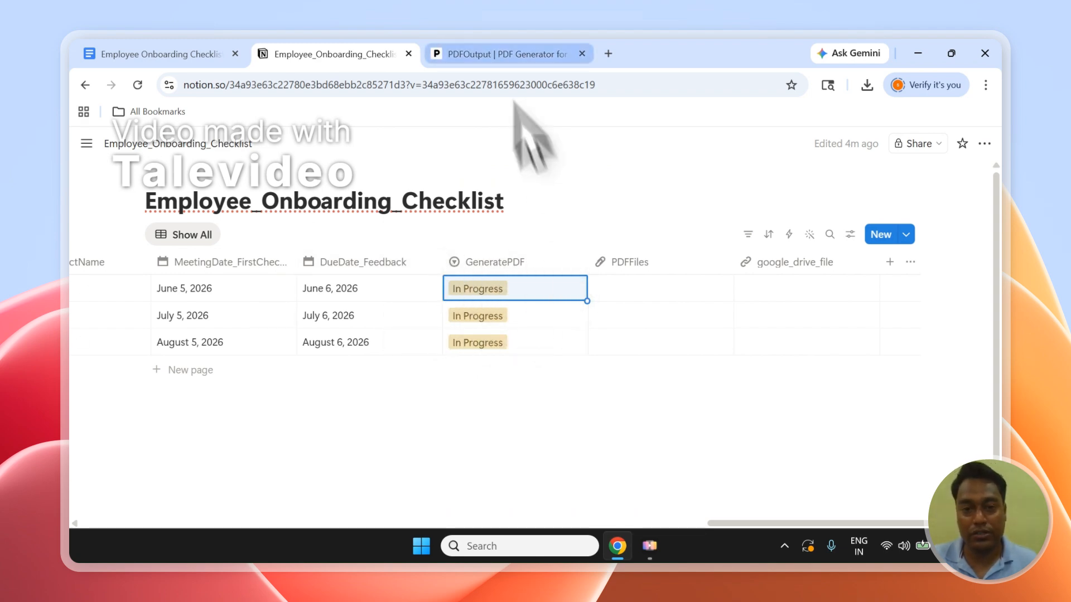
{"action": "left_click", "coordinate": [502, 53]}
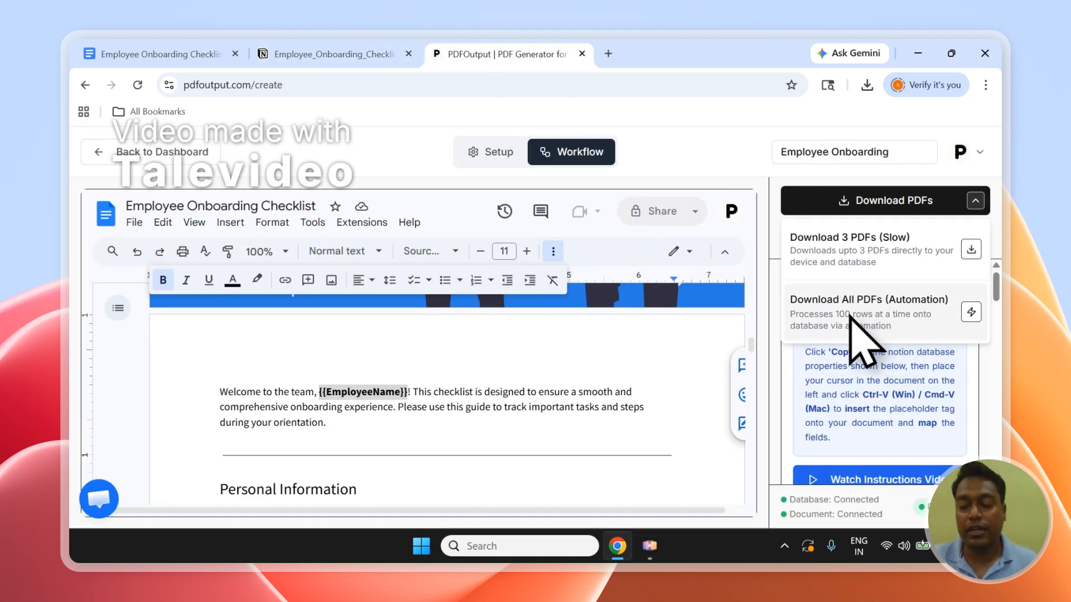
{"action": "left_click", "coordinate": [883, 210]}
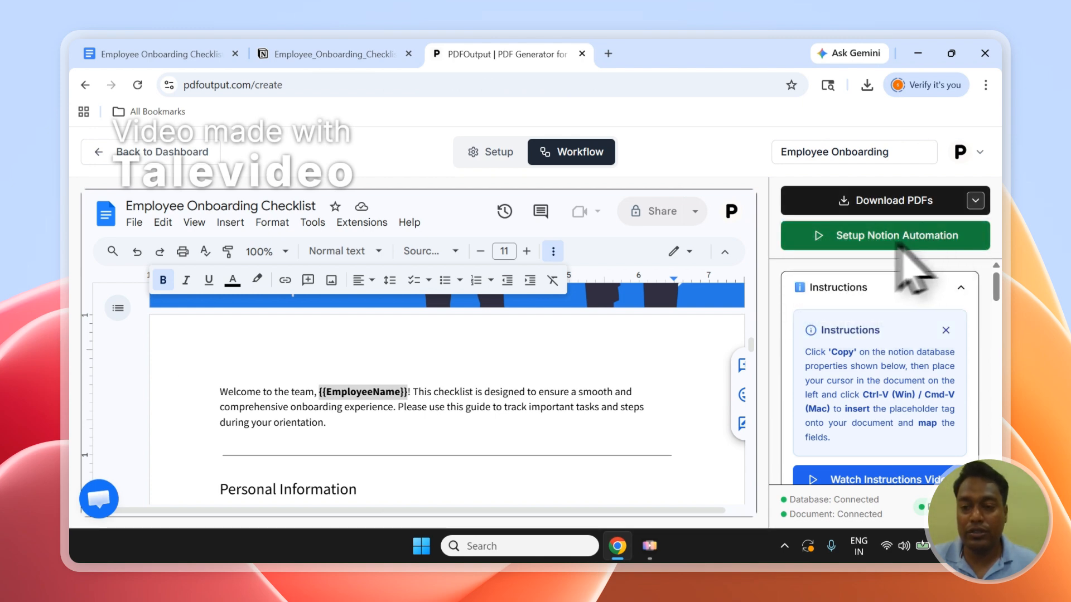
Set up the Notion automation in PDFOutput, and move the GeneratePDF column ahead of Choose Document in the Notion database.
{"action": "left_click", "coordinate": [885, 239]}
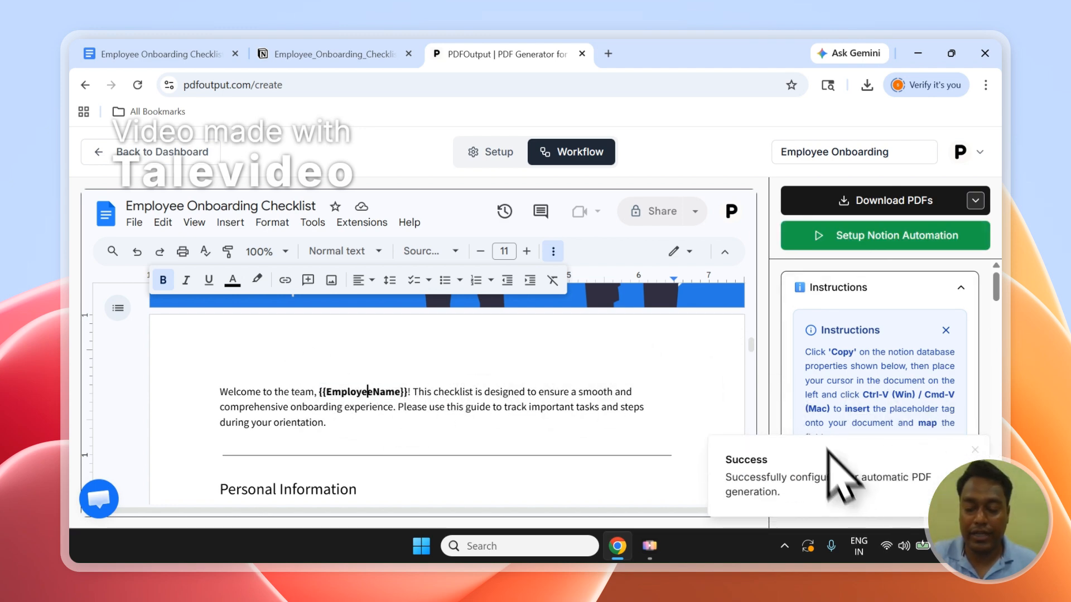
{"action": "left_click", "coordinate": [329, 54]}
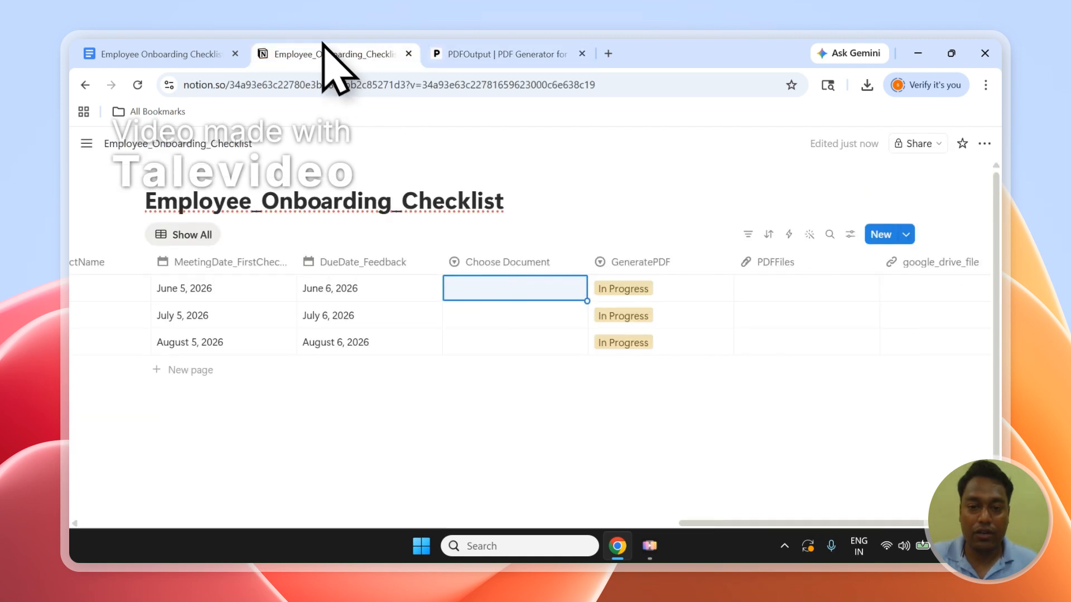
{"action": "left_click_drag", "start_coordinate": [636, 264], "coordinate": [557, 270]}
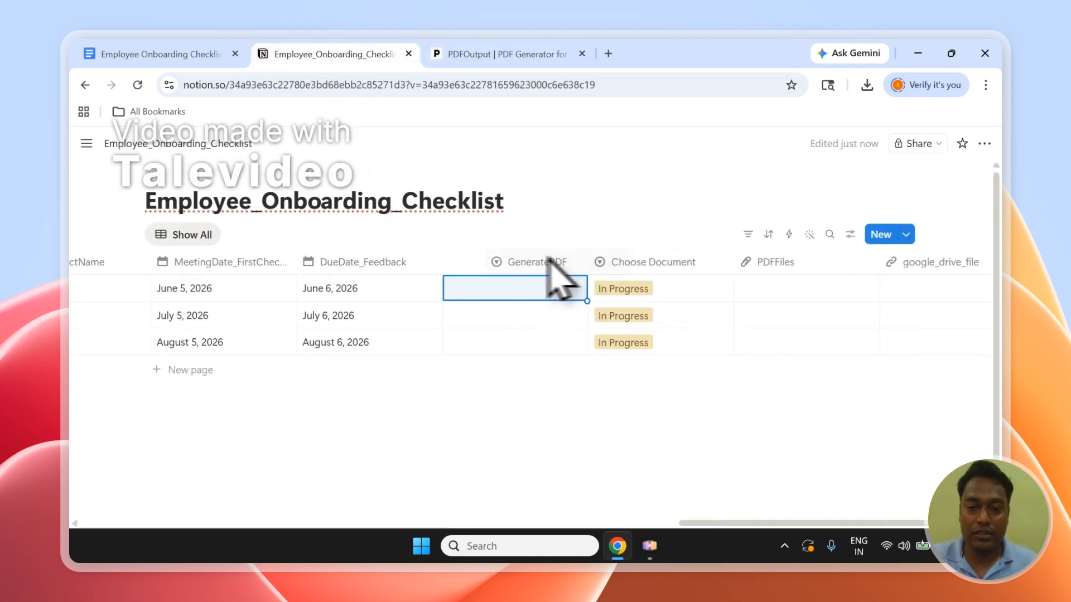
Set GeneratePDF to Ready to Generate for all three records and move the PDFFiles column ahead of Choose Document.
{"action": "left_click", "coordinate": [487, 287]}
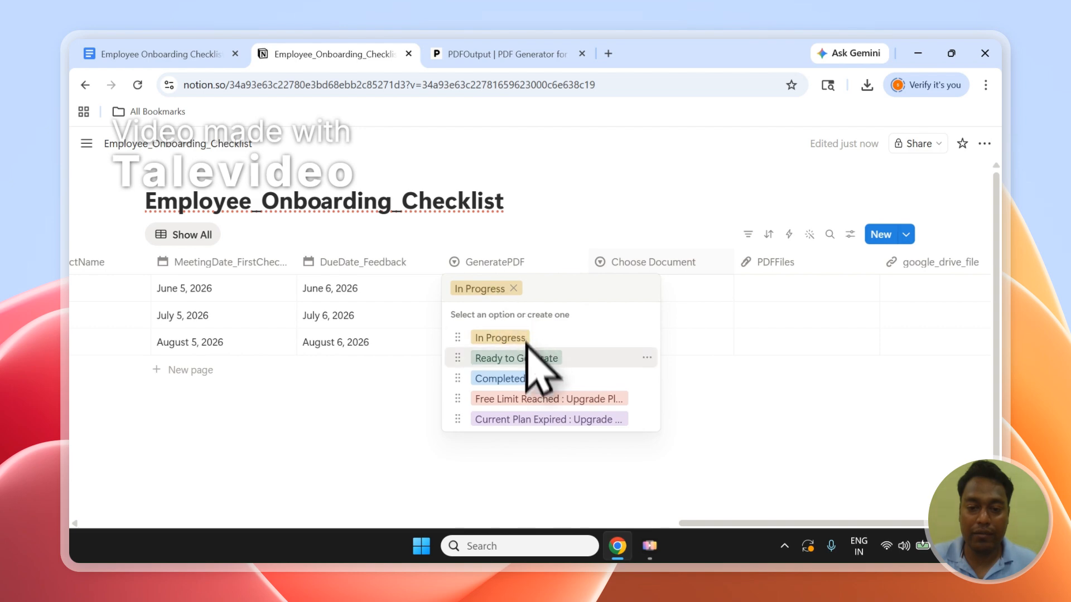
{"action": "left_click", "coordinate": [523, 358]}
{"action": "left_click", "coordinate": [495, 316]}
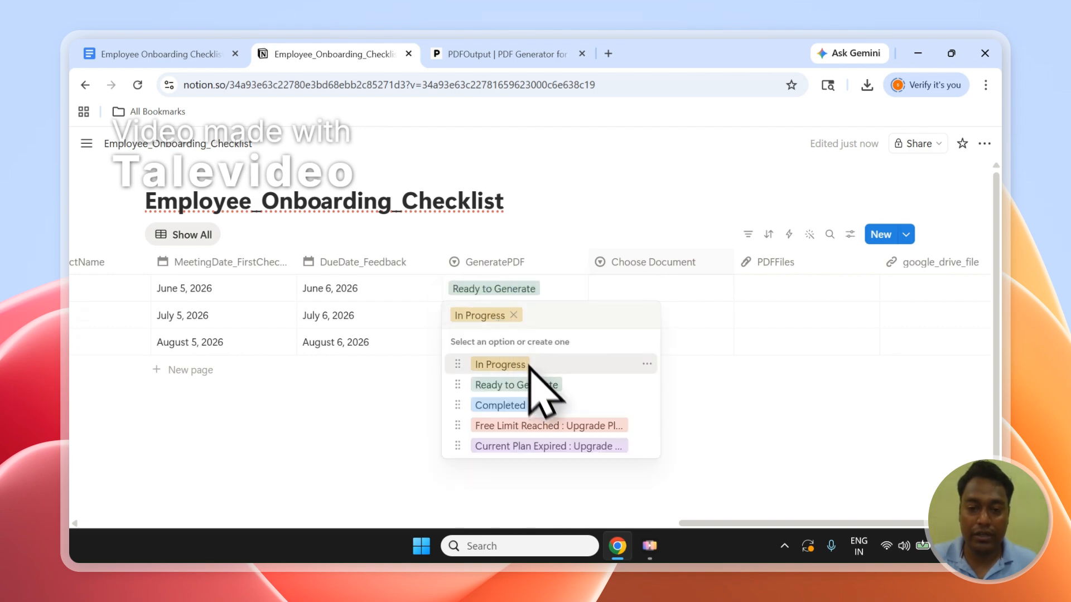
{"action": "left_click", "coordinate": [537, 385]}
{"action": "left_click", "coordinate": [514, 346]}
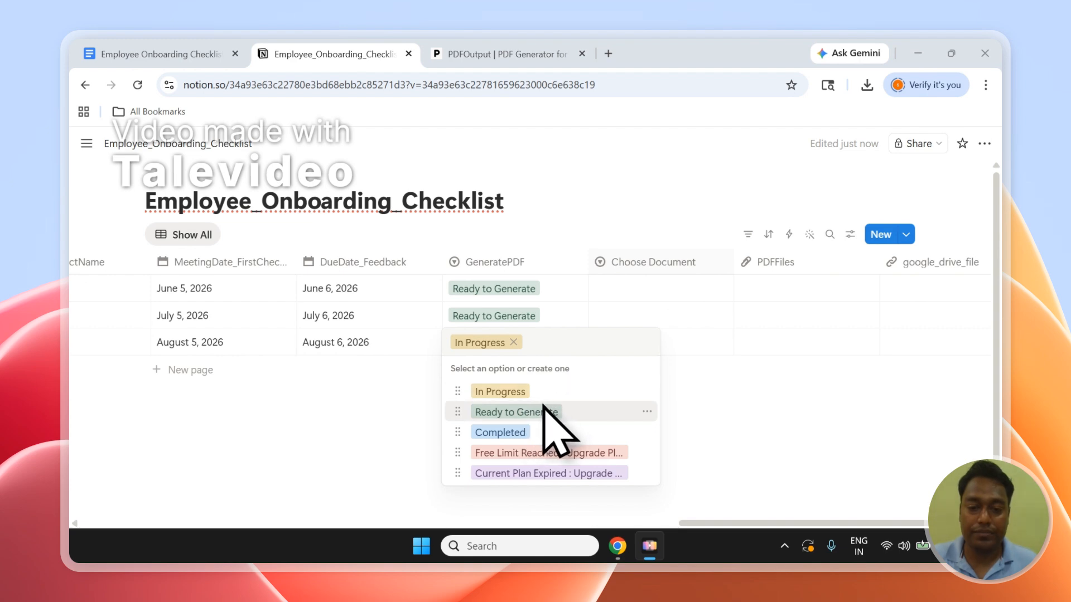
{"action": "left_click", "coordinate": [806, 397]}
{"action": "scroll", "coordinate": [683, 369], "scroll_direction": "down", "scroll_amount": 1}
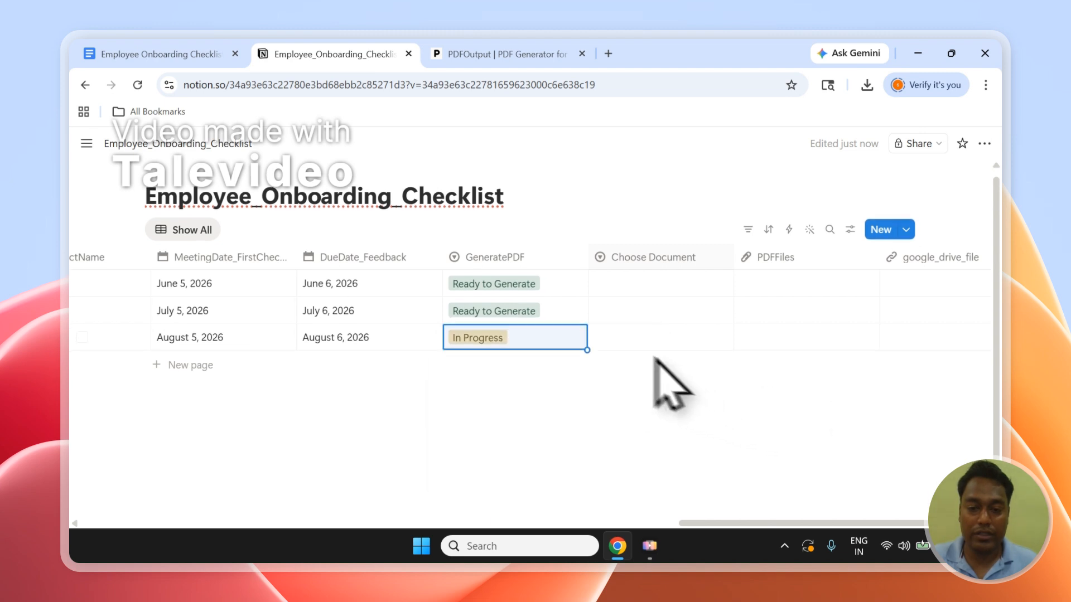
{"action": "left_click", "coordinate": [488, 333]}
{"action": "left_click", "coordinate": [535, 406]}
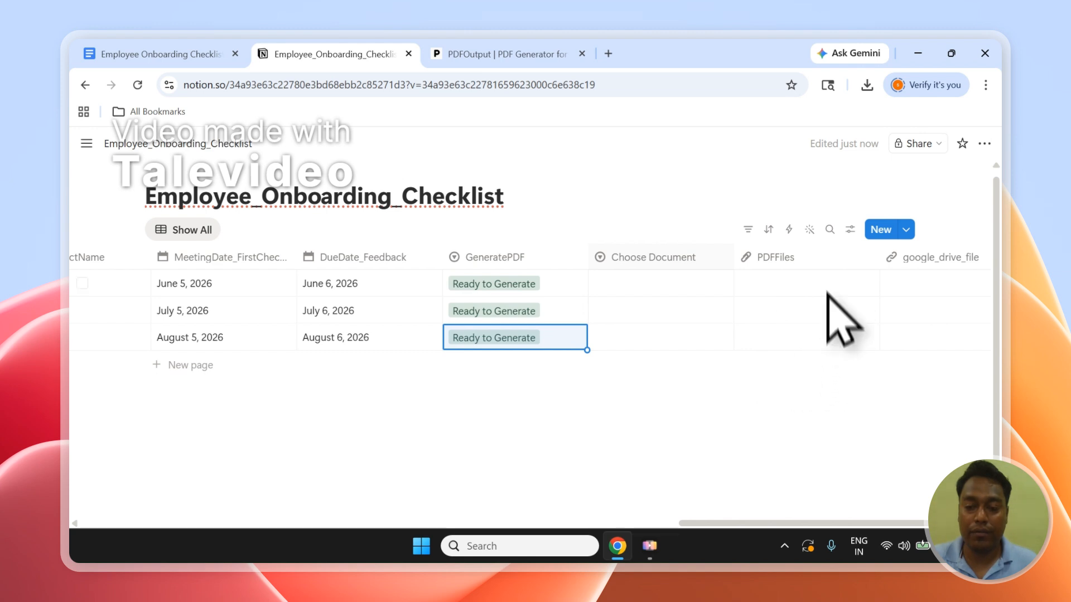
{"action": "mouse_move", "coordinate": [746, 260]}
{"action": "left_mouse_down"}
{"action": "mouse_move", "coordinate": [713, 275]}
{"action": "mouse_move", "coordinate": [741, 269]}
{"action": "left_mouse_up"}
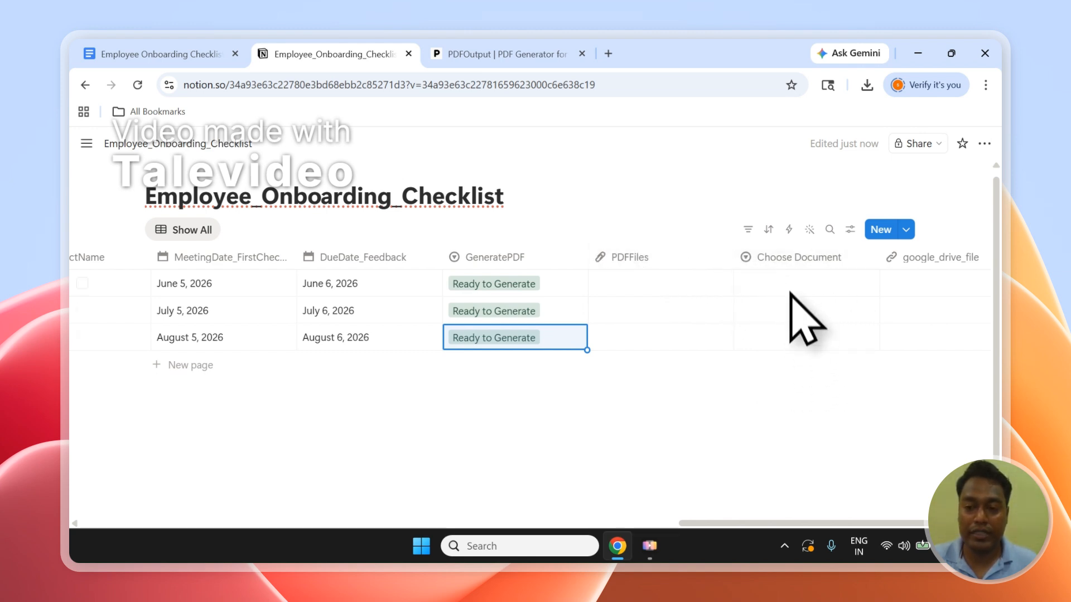
Compare the Employee Onboarding Checklist document title in PDFOutput with the options of the Choose Document column in Notion.
{"action": "left_click", "coordinate": [502, 56]}
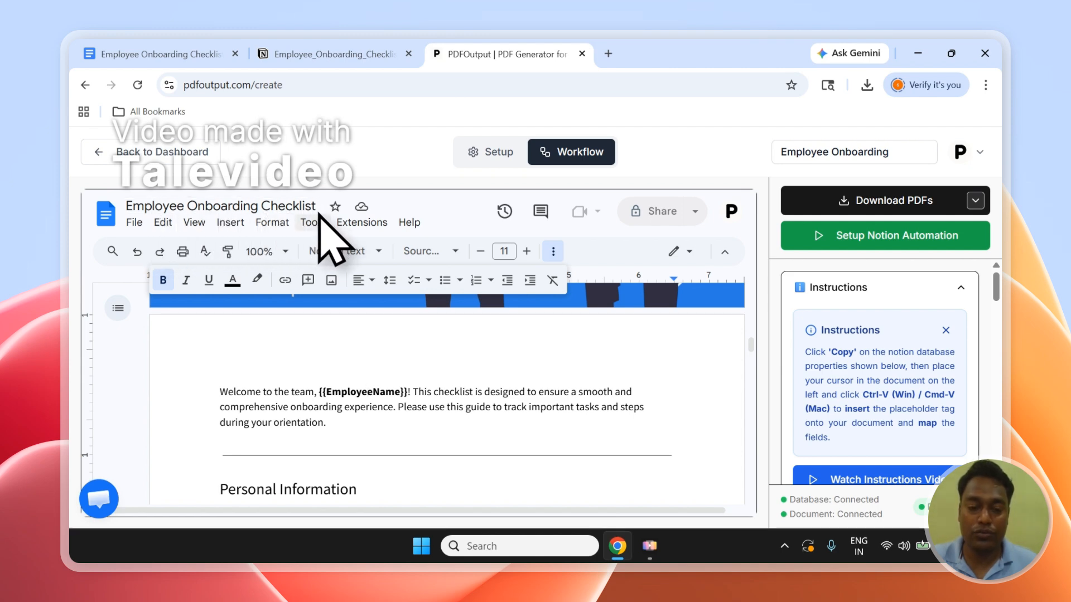
{"action": "left_click", "coordinate": [342, 54]}
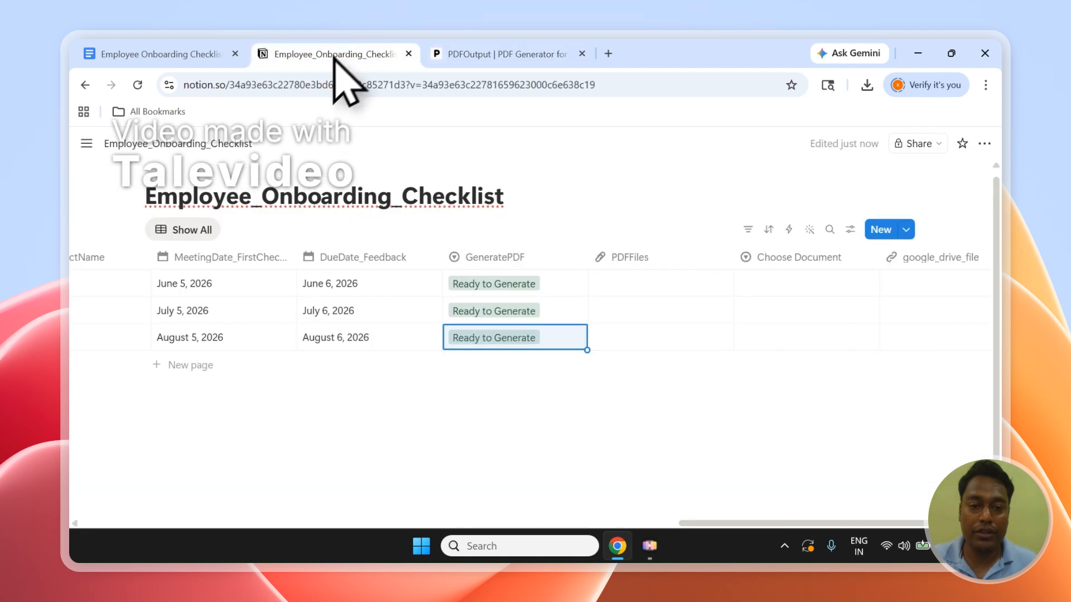
{"action": "left_click", "coordinate": [471, 54]}
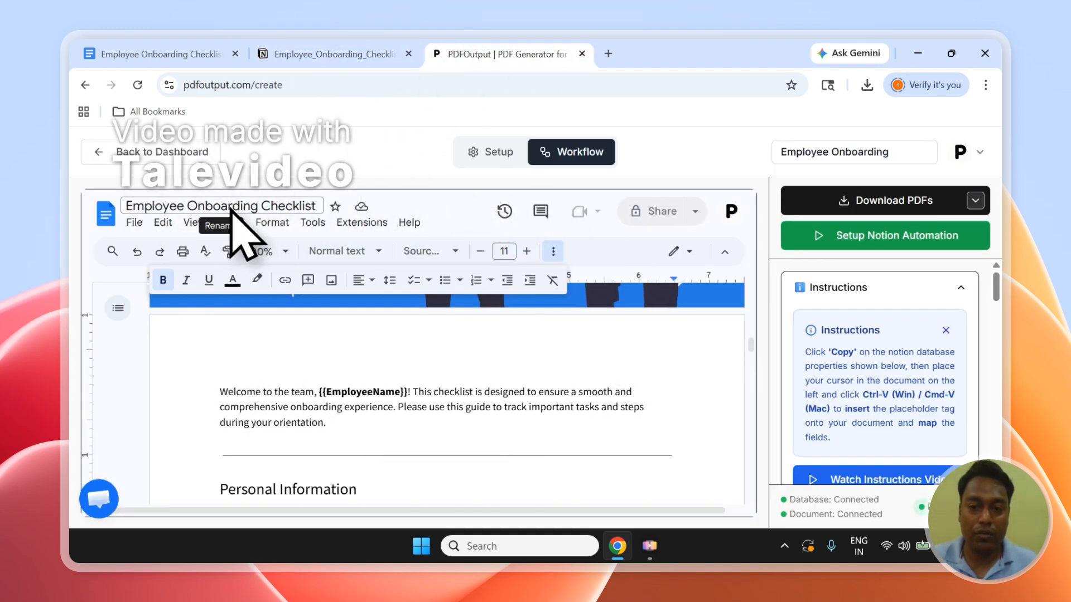
{"action": "left_click", "coordinate": [387, 50]}
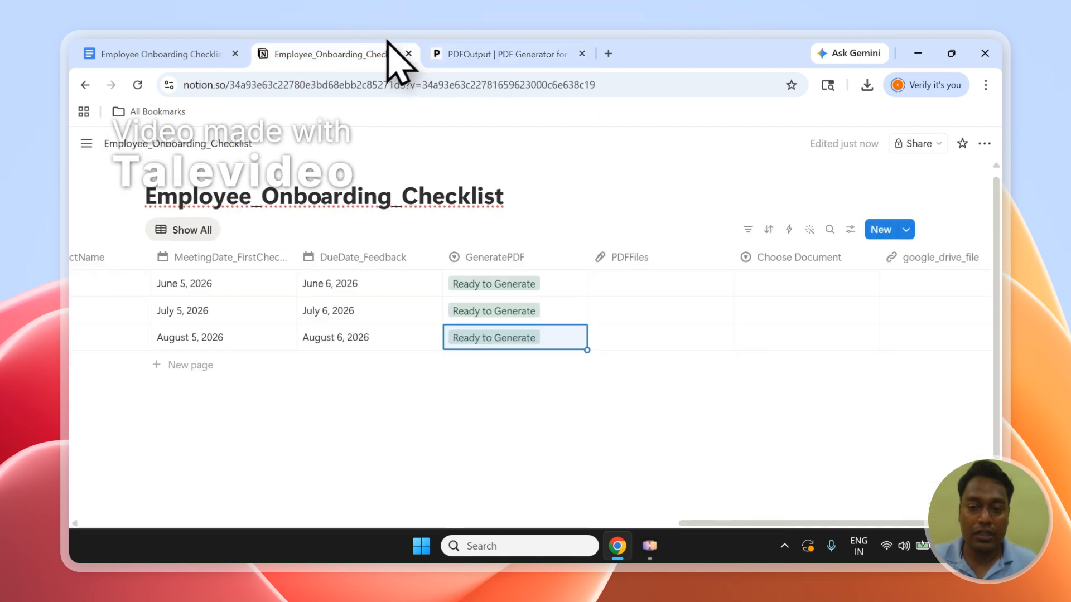
{"action": "left_click", "coordinate": [799, 288]}
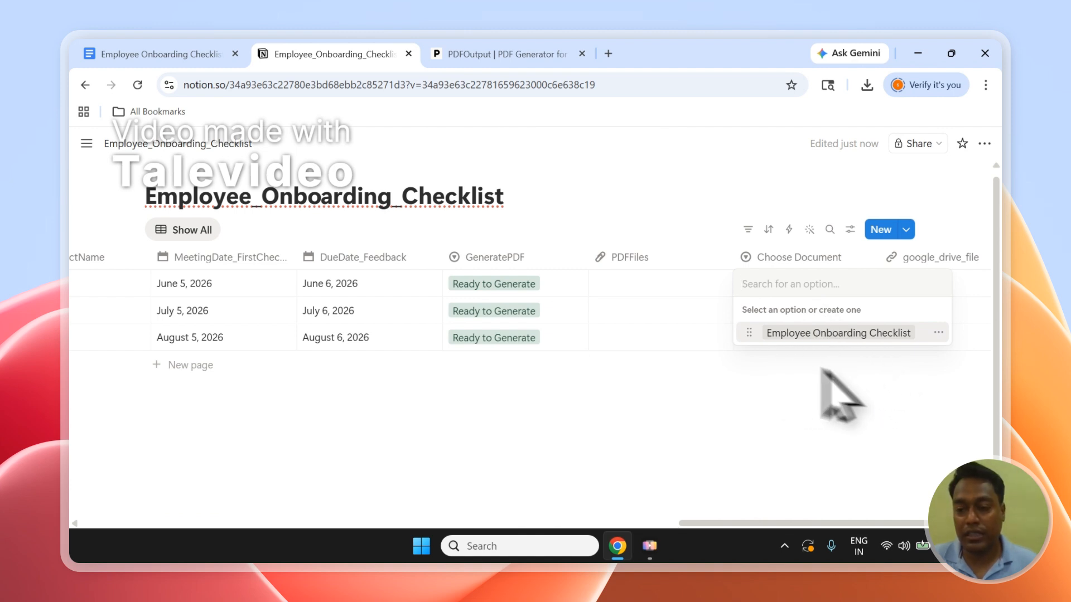
{"action": "left_click", "coordinate": [713, 241]}
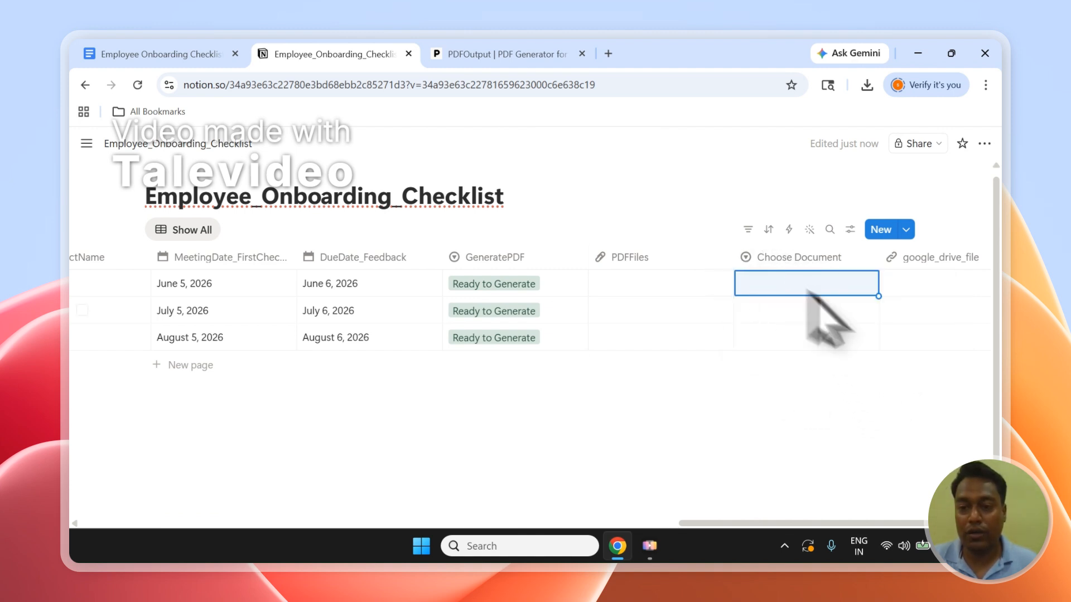
{"action": "left_click", "coordinate": [828, 292]}
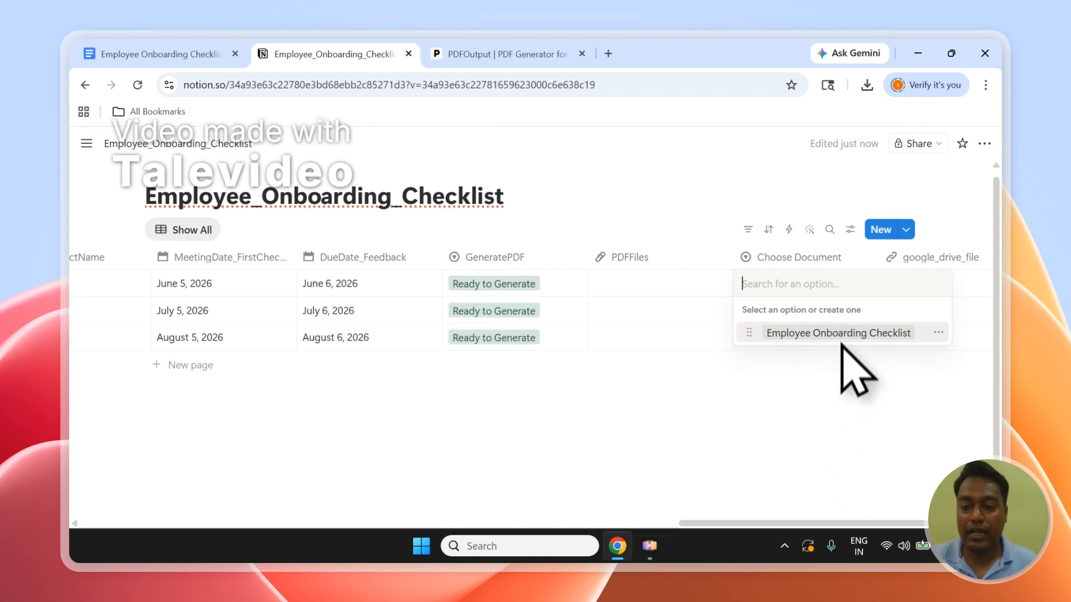
{"action": "left_click", "coordinate": [831, 435]}
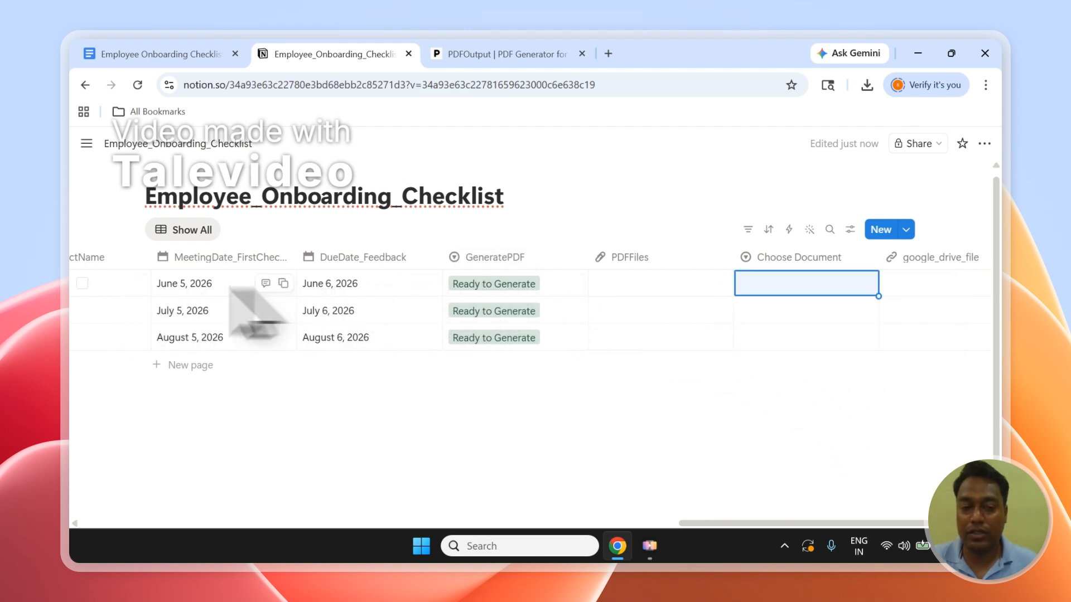
Recheck the first record's Choose Document options against the document open in PDFOutput, without choosing an option.
{"action": "left_click", "coordinate": [82, 283]}
{"action": "left_click", "coordinate": [82, 283]}
{"action": "left_click", "coordinate": [780, 287]}
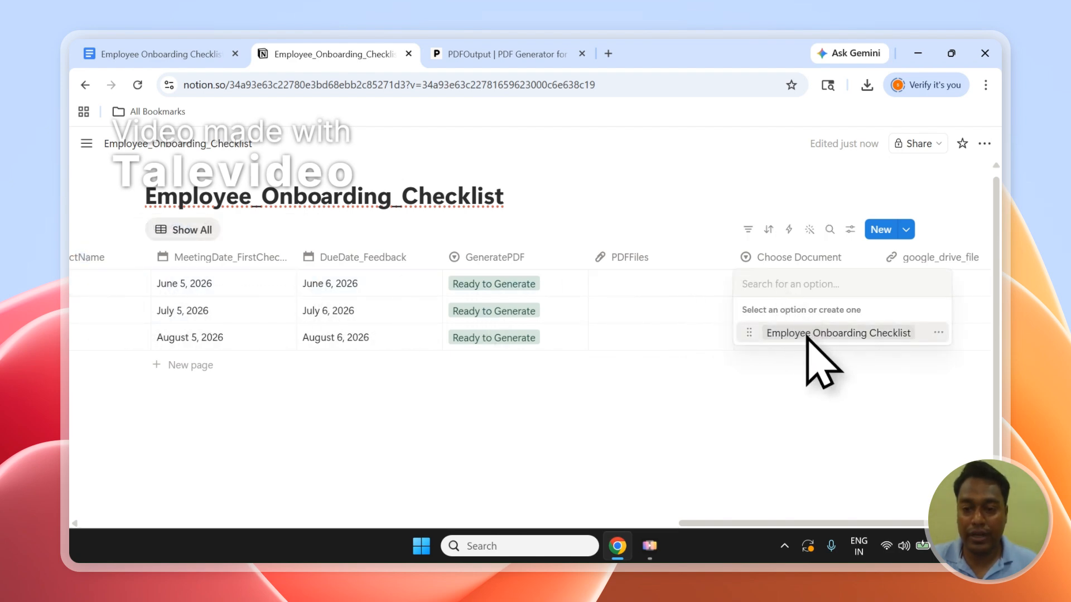
{"action": "left_click", "coordinate": [478, 50]}
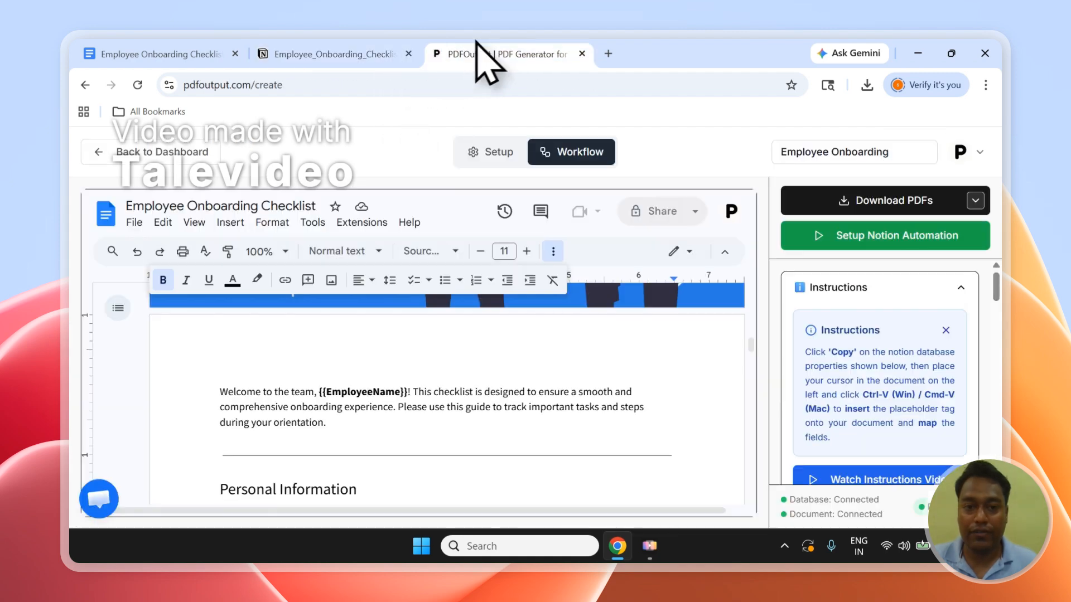
{"action": "left_click", "coordinate": [335, 56]}
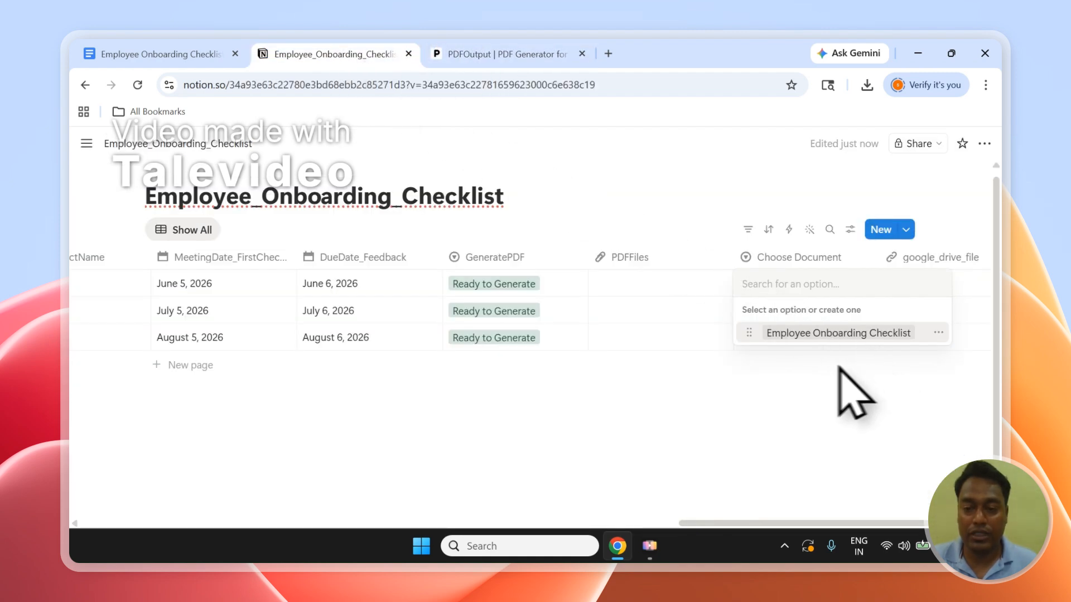
{"action": "key", "text": "Escape"}
{"action": "left_click", "coordinate": [82, 311]}
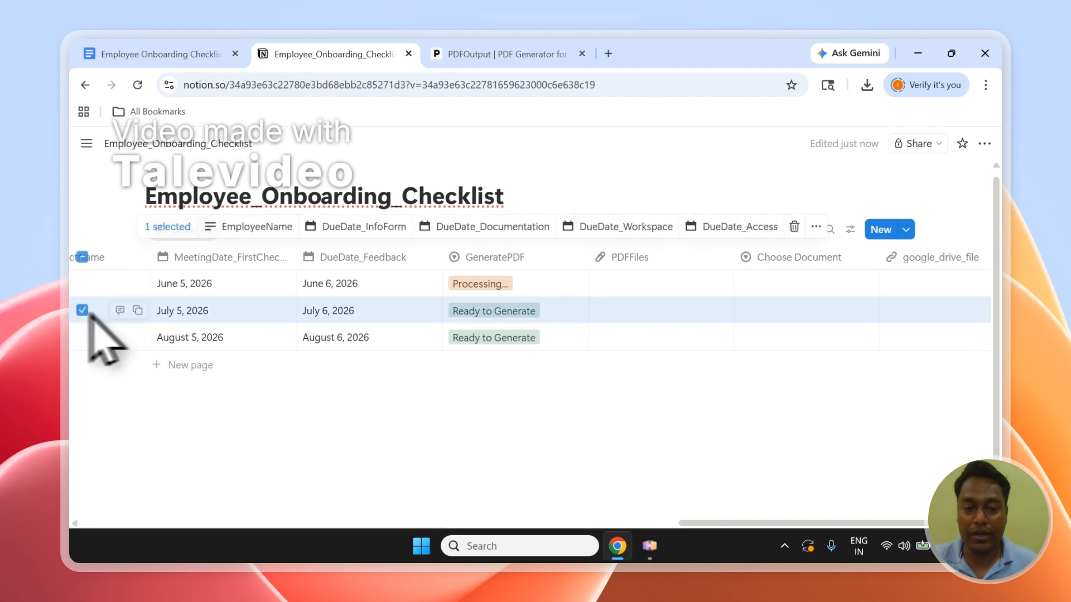
{"action": "left_click", "coordinate": [82, 310]}
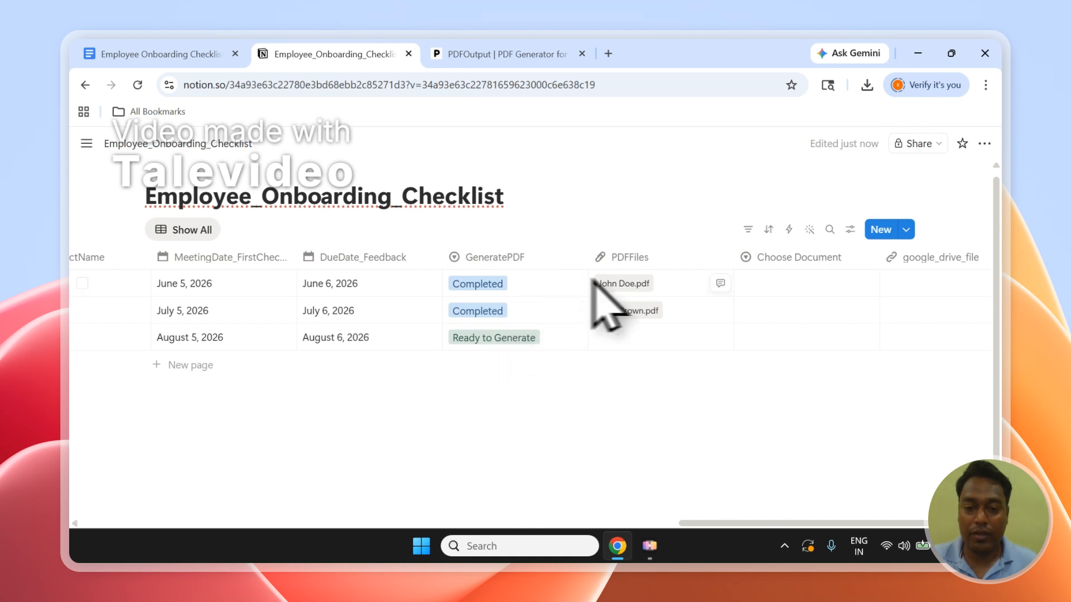
Open the first record's generated PDF from the PDFFiles column and review its cover, welcome text and checklist pages.
{"action": "left_click", "coordinate": [621, 285]}
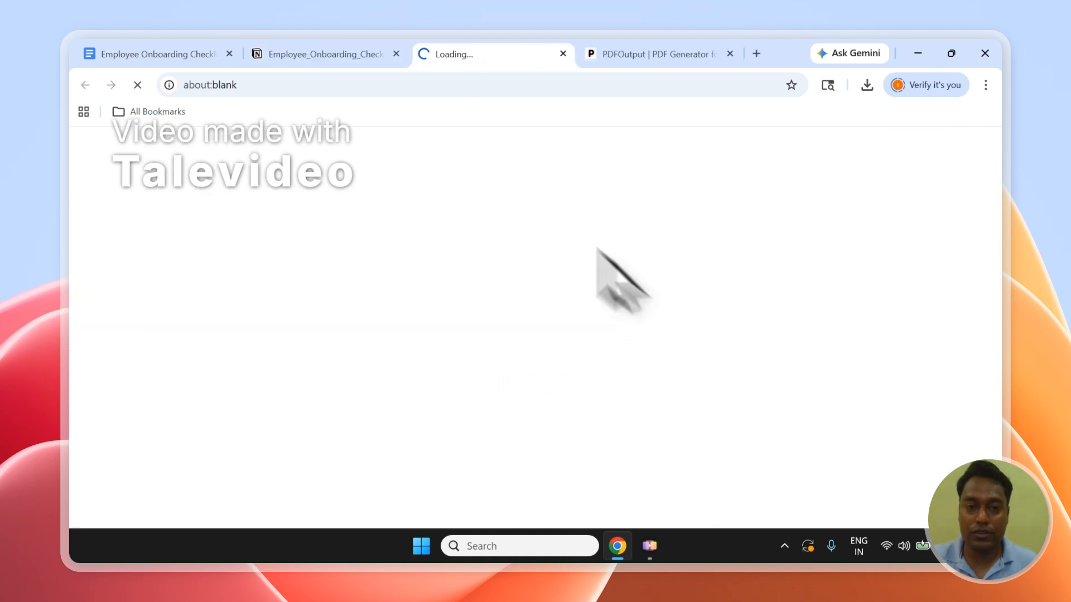
{"action": "left_click", "coordinate": [366, 53]}
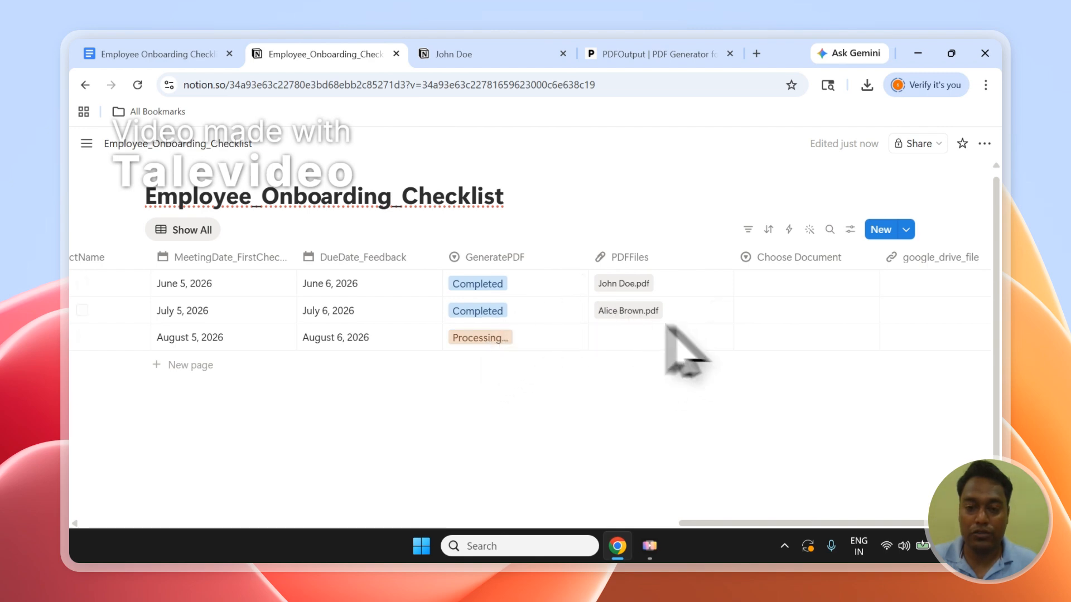
{"action": "left_click", "coordinate": [468, 54]}
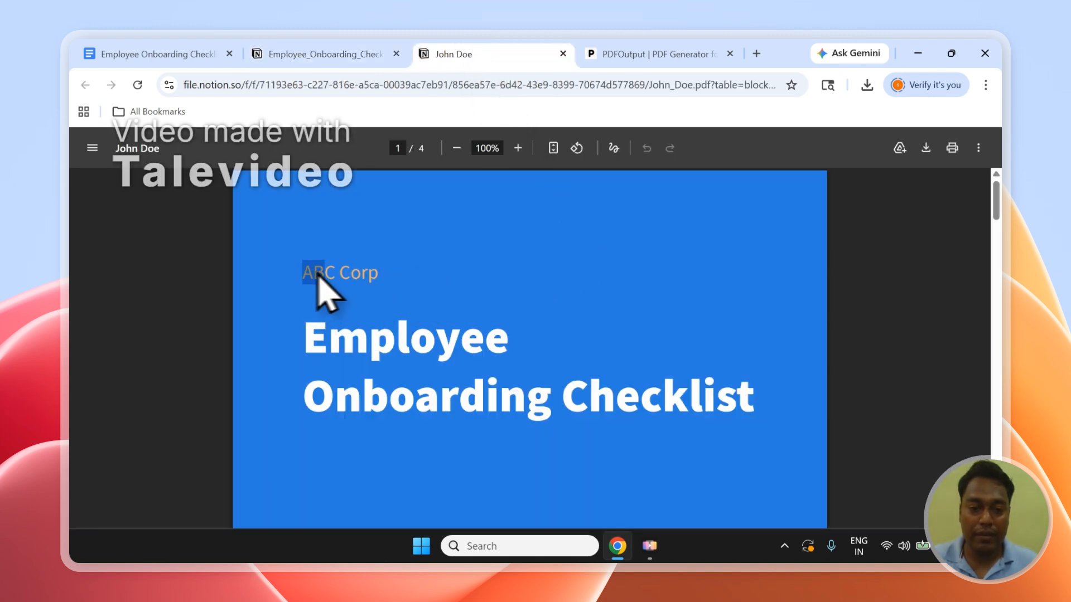
{"action": "scroll", "coordinate": [391, 312], "scroll_direction": "down", "scroll_amount": 6}
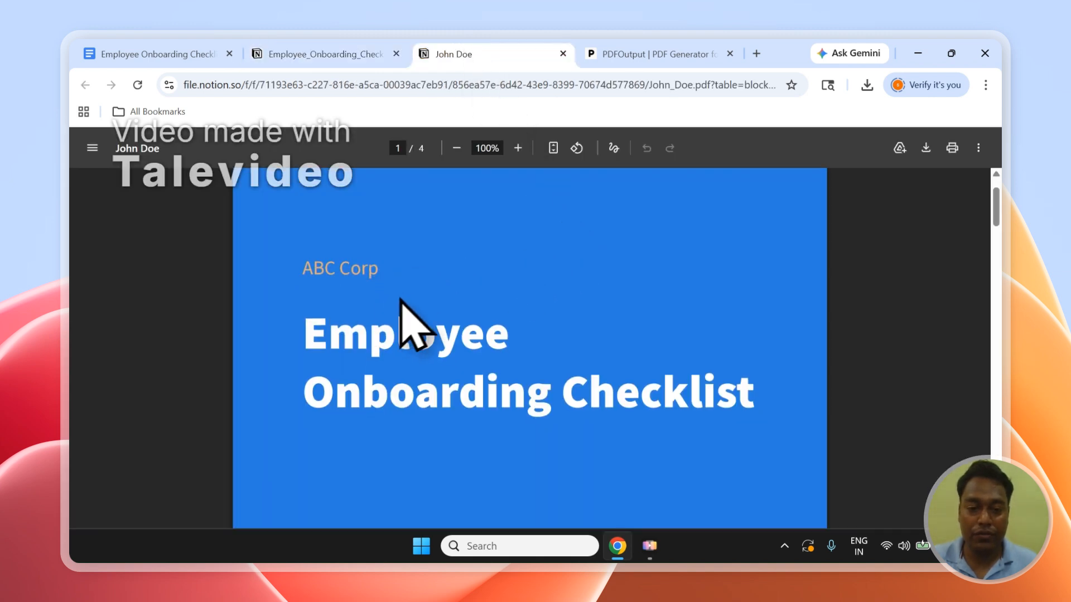
{"action": "scroll", "coordinate": [629, 319], "scroll_direction": "down", "scroll_amount": 3}
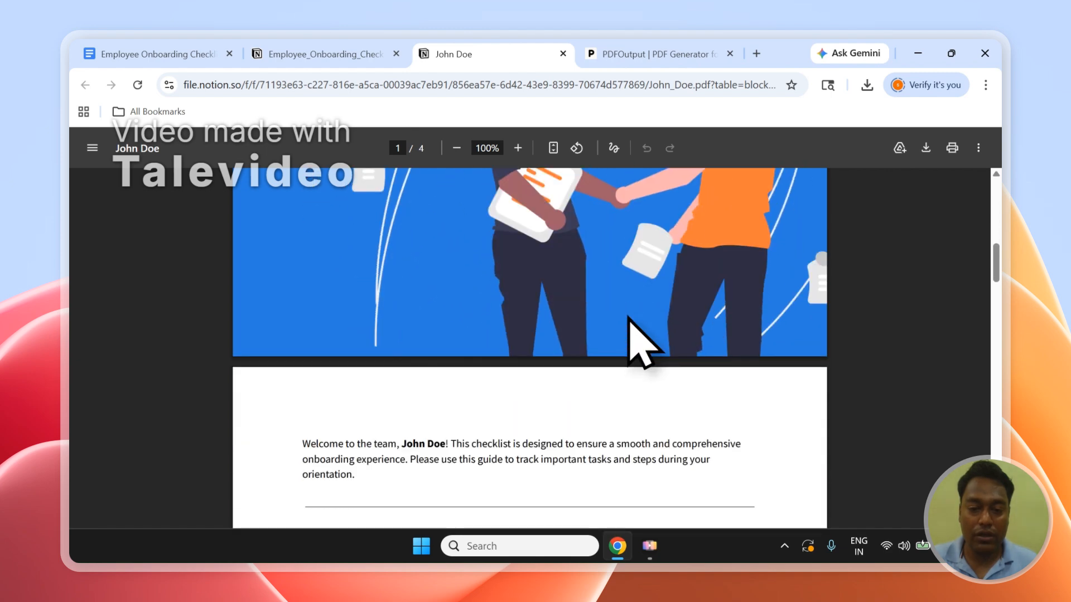
{"action": "scroll", "coordinate": [628, 318], "scroll_direction": "up", "scroll_amount": 1}
{"action": "scroll", "coordinate": [545, 344], "scroll_direction": "down", "scroll_amount": 3}
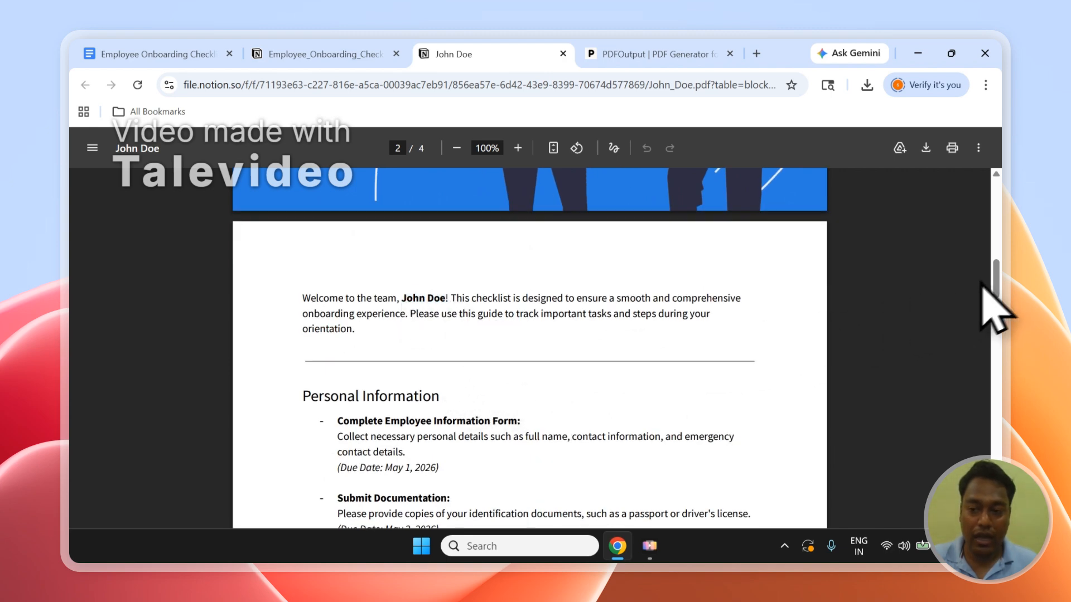
{"action": "left_click_drag", "start_coordinate": [995, 283], "coordinate": [973, 187]}
Open the generated PDFs of the second and third records from the PDFFiles column in Notion and look through them.
{"action": "left_click", "coordinate": [377, 52]}
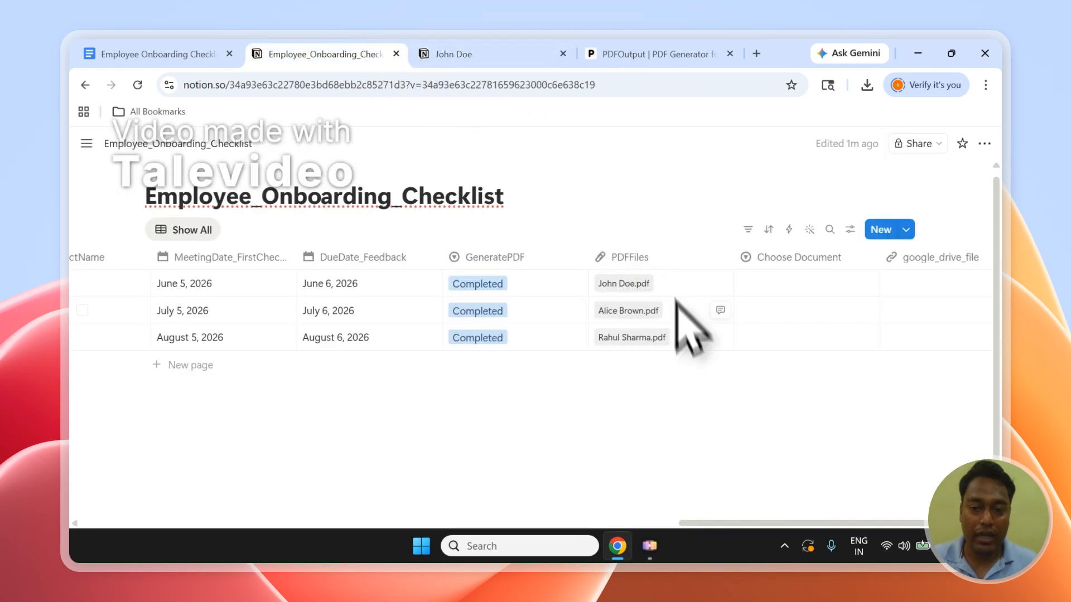
{"action": "left_click", "coordinate": [652, 308]}
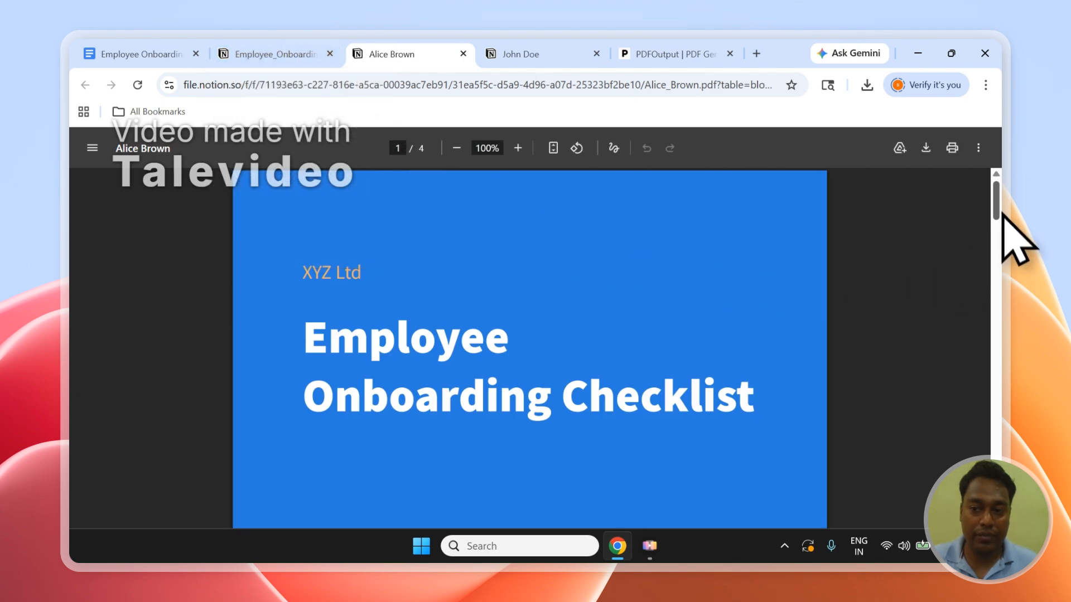
{"action": "left_click_drag", "start_coordinate": [1003, 214], "coordinate": [1001, 412]}
{"action": "left_click", "coordinate": [290, 54]}
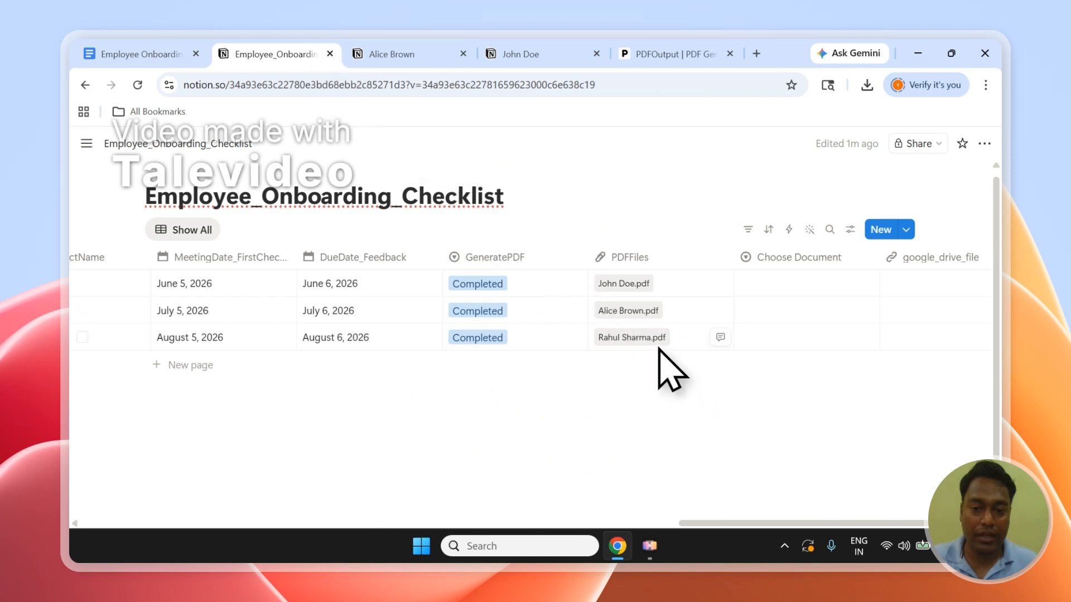
{"action": "left_click", "coordinate": [655, 340]}
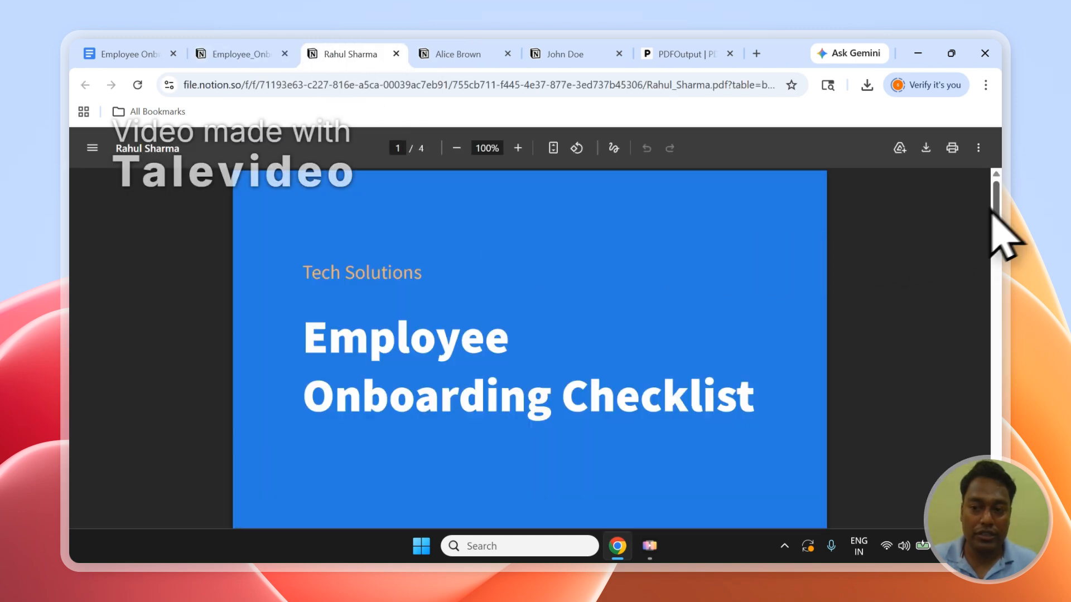
{"action": "left_click_drag", "start_coordinate": [993, 212], "coordinate": [1009, 508]}
Look at the Setup Notion Automation option and the finished Notion records, close the three PDF tabs and return to PDFOutput.
{"action": "left_click", "coordinate": [672, 54]}
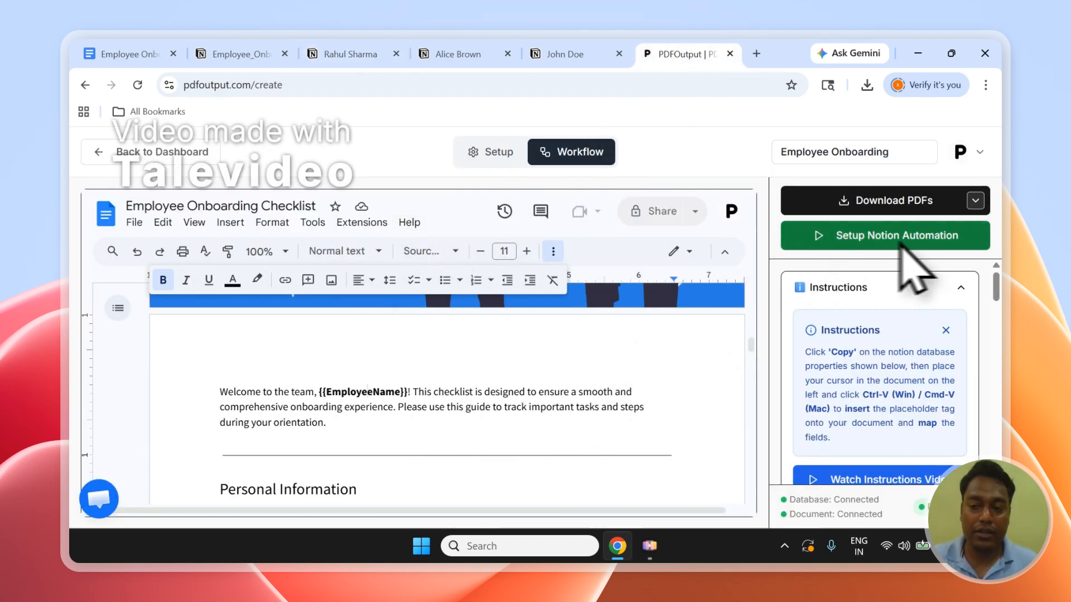
{"action": "left_click", "coordinate": [241, 54]}
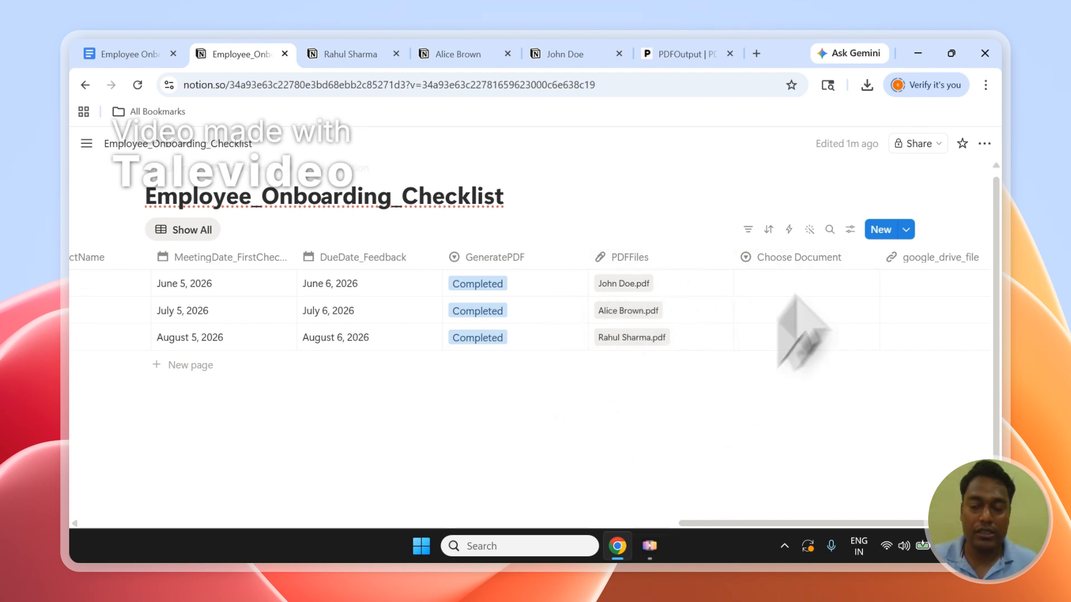
{"action": "left_click", "coordinate": [396, 54]}
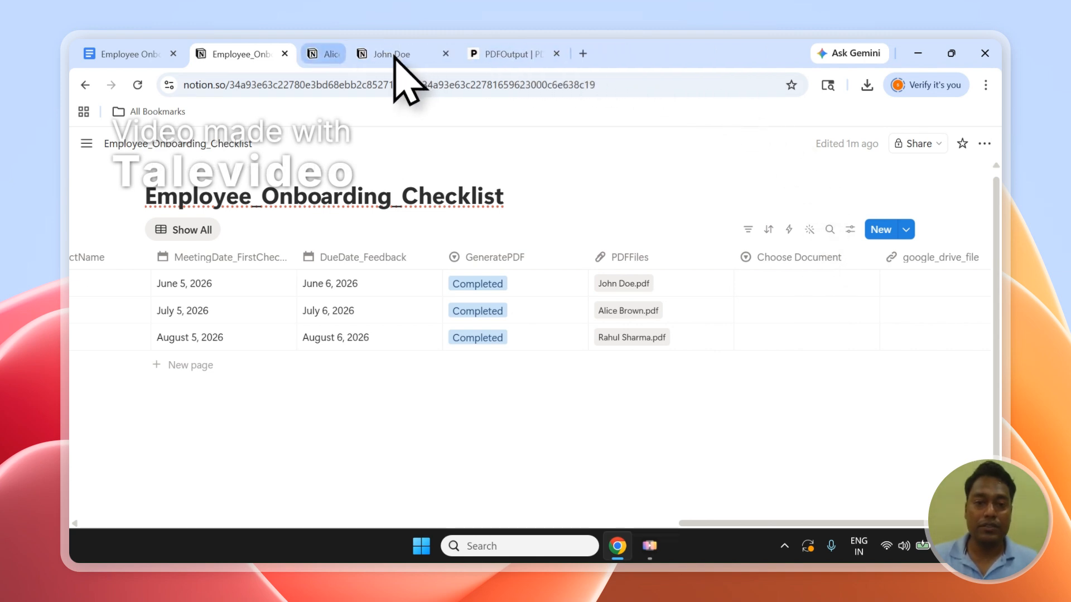
{"action": "left_click", "coordinate": [384, 56]}
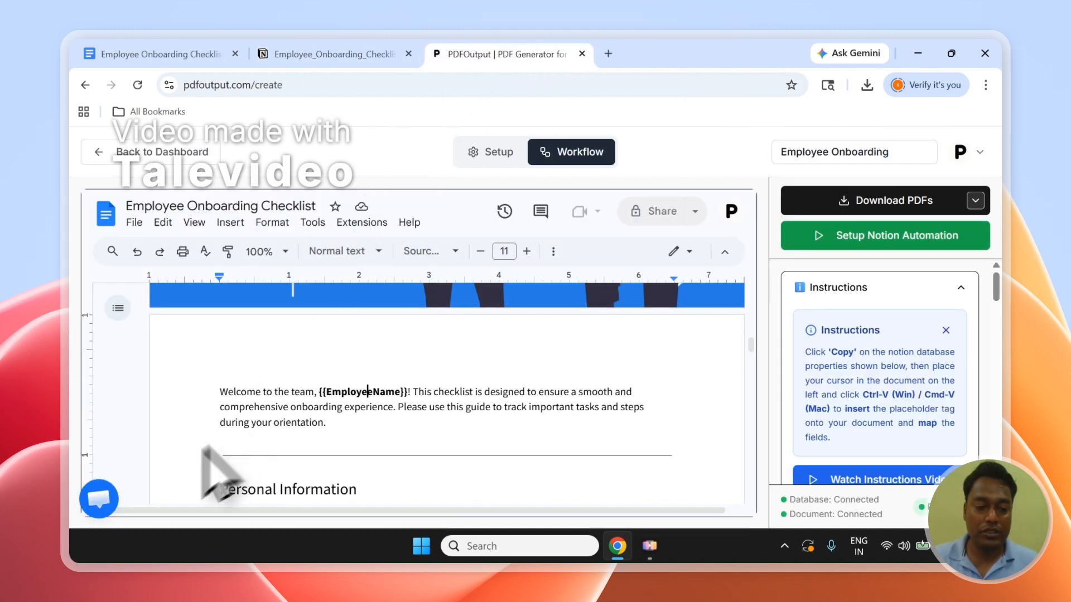
Look at the PDFOutput support chat and close it again.
{"action": "left_click", "coordinate": [110, 505]}
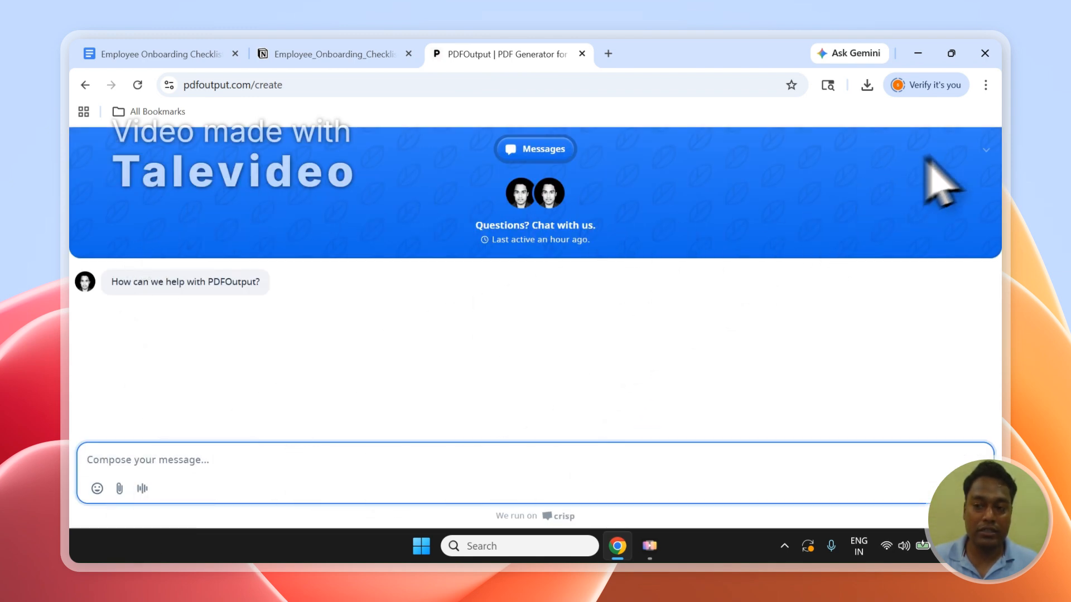
{"action": "left_click", "coordinate": [985, 151]}
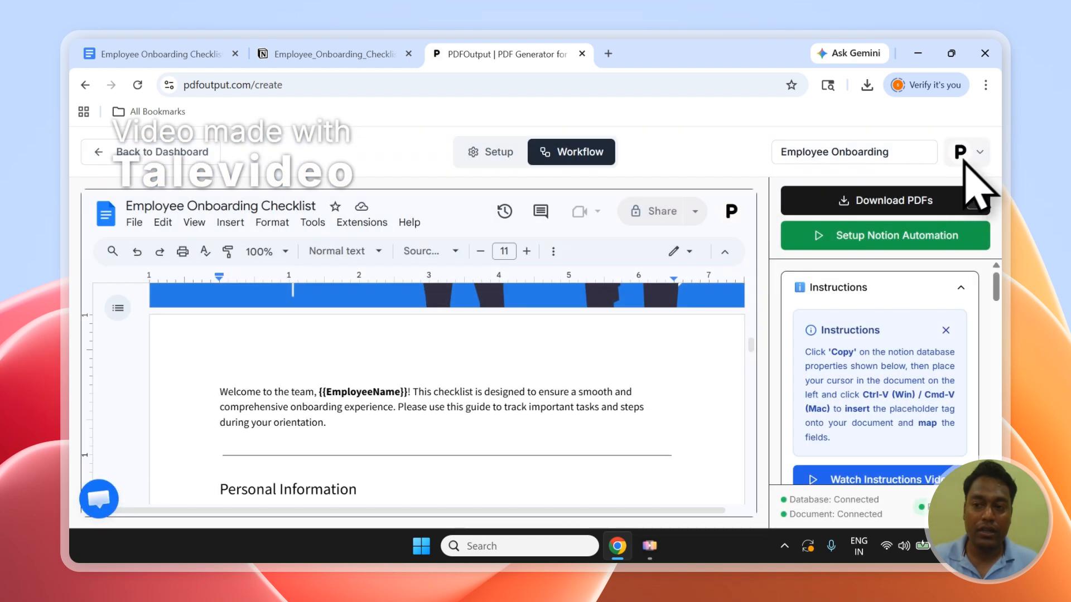
Leave the Employee Onboarding workflow for the PDFOutput home page, and open the Contact page to view its Send Message form.
{"action": "left_click", "coordinate": [968, 154]}
{"action": "left_click", "coordinate": [841, 343]}
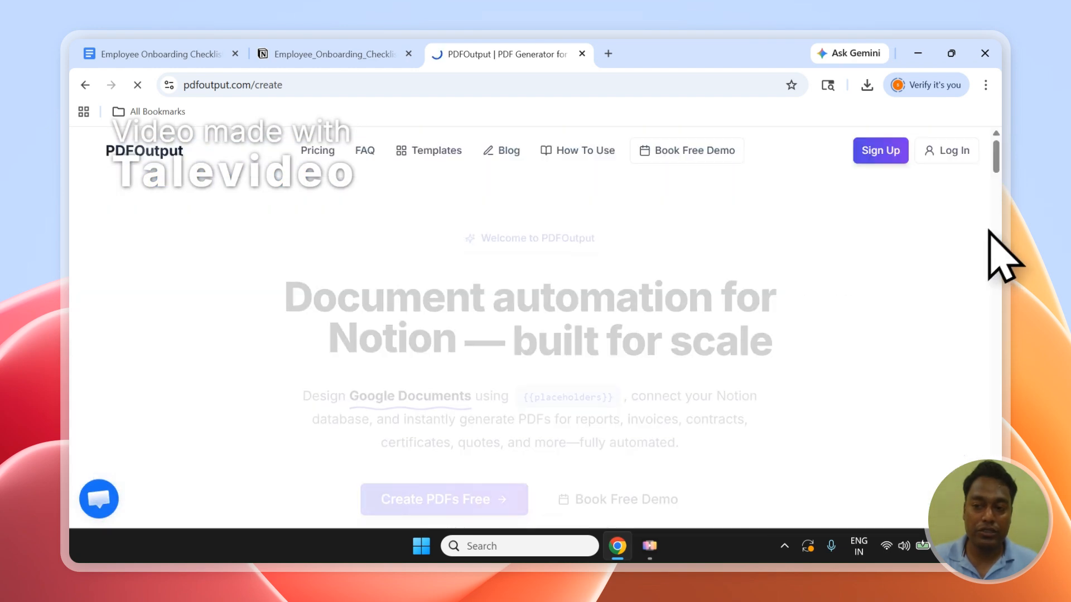
{"action": "left_click_drag", "start_coordinate": [999, 152], "coordinate": [999, 516]}
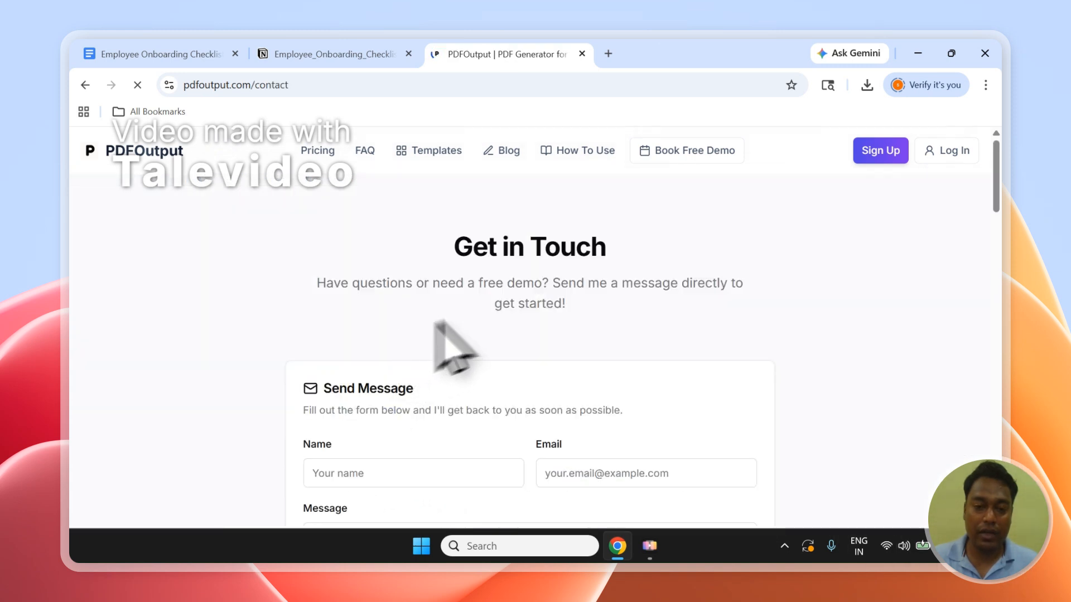
{"action": "scroll", "coordinate": [491, 301], "scroll_direction": "down", "scroll_amount": 2}
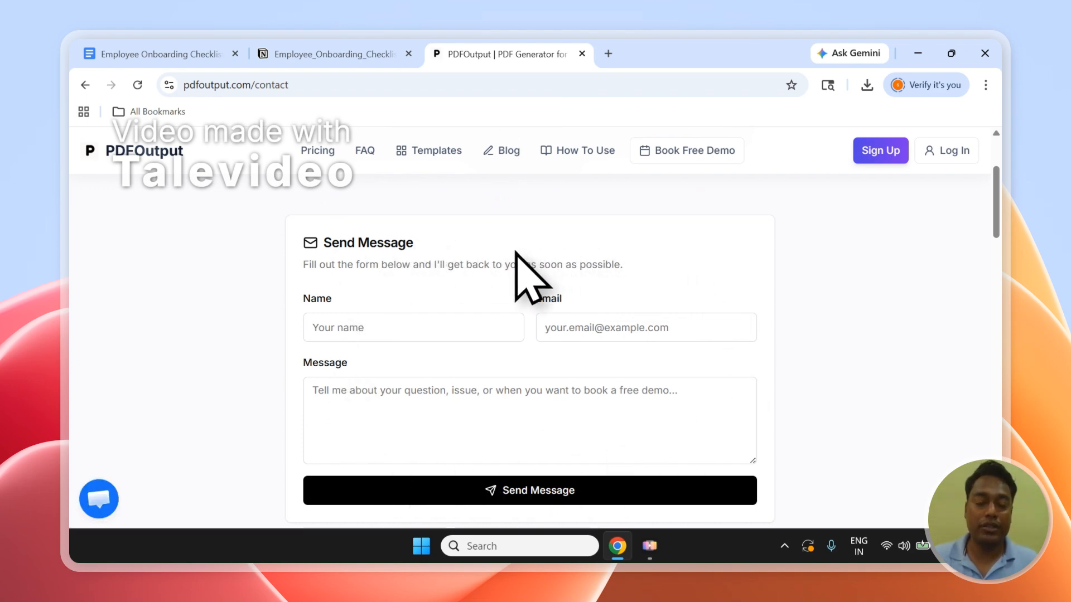
Return to the PDFOutput home page and look over its introduction and the illustration of generating documents from Notion.
{"action": "left_click", "coordinate": [173, 158]}
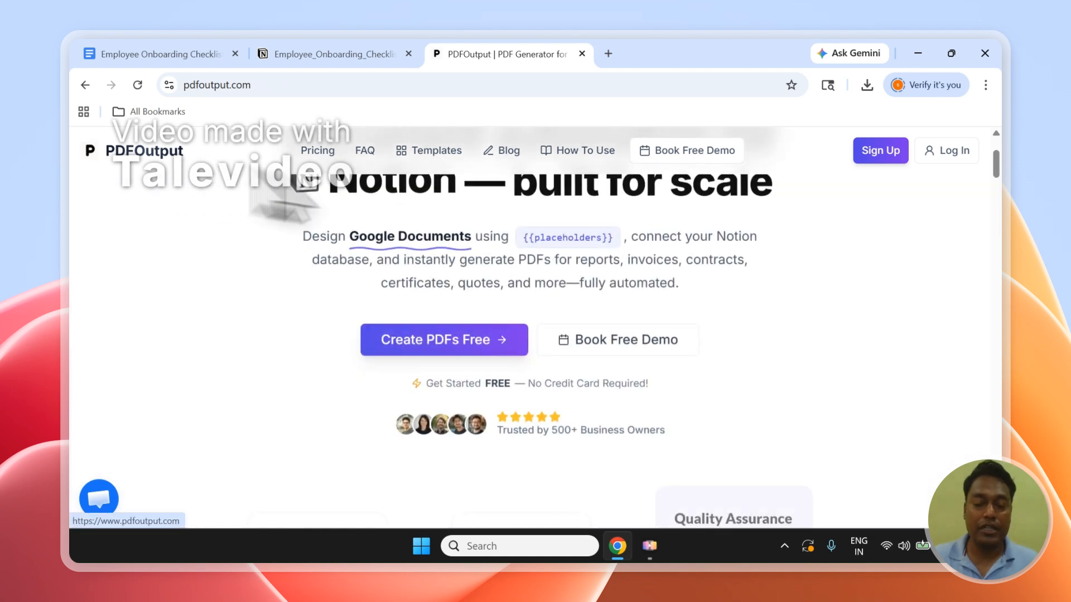
{"action": "scroll", "coordinate": [999, 175], "scroll_direction": "up", "scroll_amount": 2}
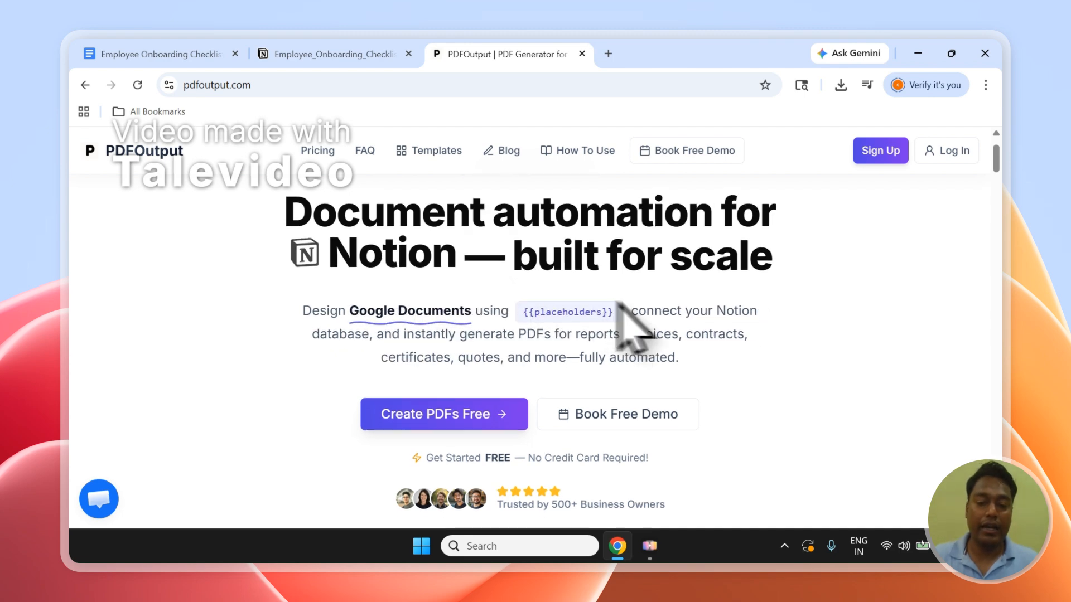
{"action": "scroll", "coordinate": [641, 300], "scroll_direction": "down", "scroll_amount": 6}
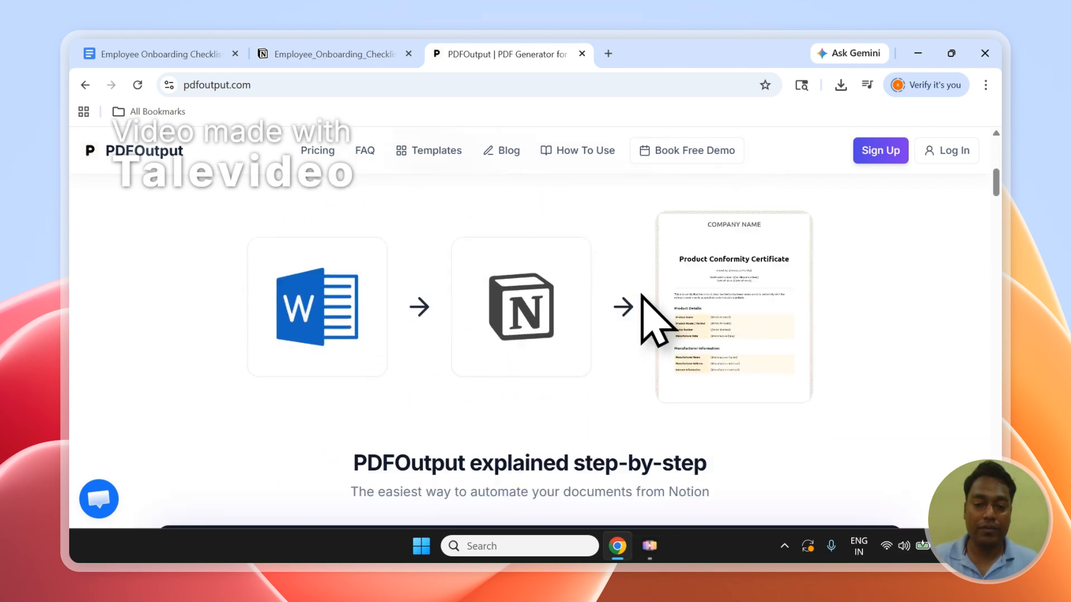
{"action": "scroll", "coordinate": [641, 295], "scroll_direction": "up", "scroll_amount": 4}
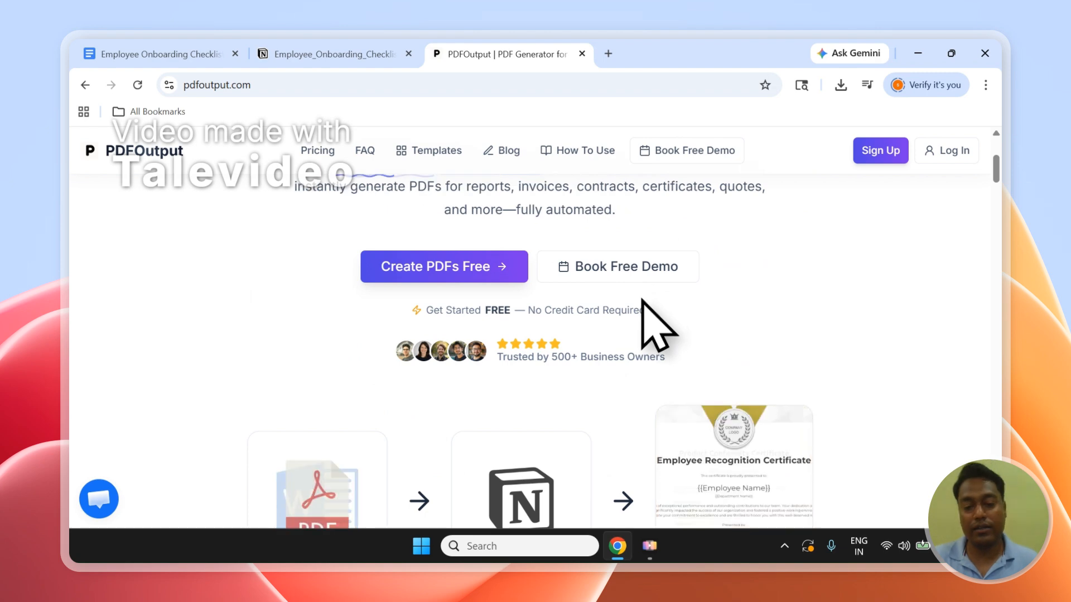